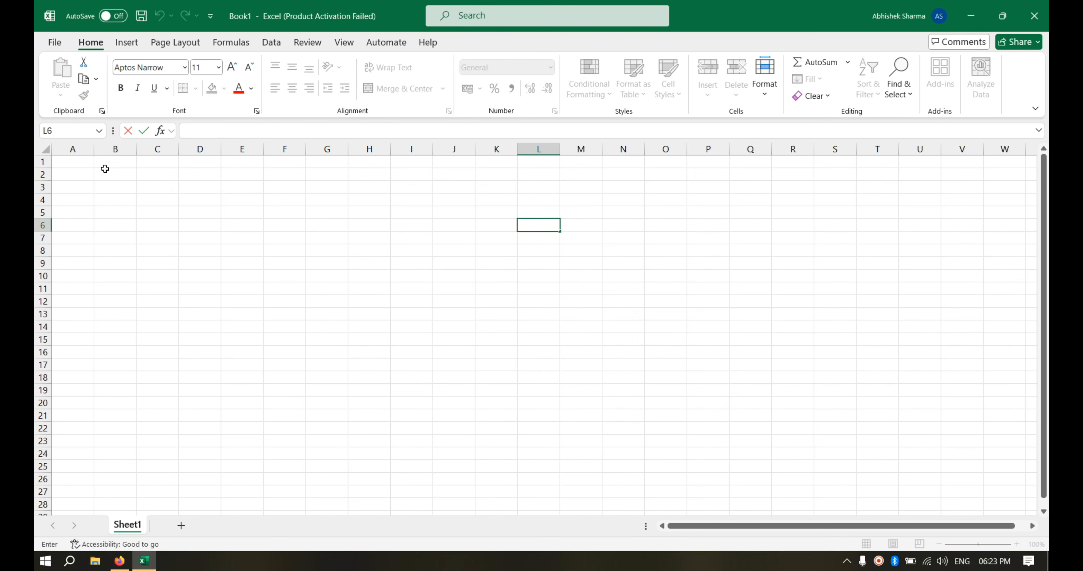
Enter the column headings S.NO., DATE, DAY, MONTH and YEAR in cells A1 to E1.
{"action": "left_click", "coordinate": [87, 158]}
{"action": "type", "text": "S.NO."}
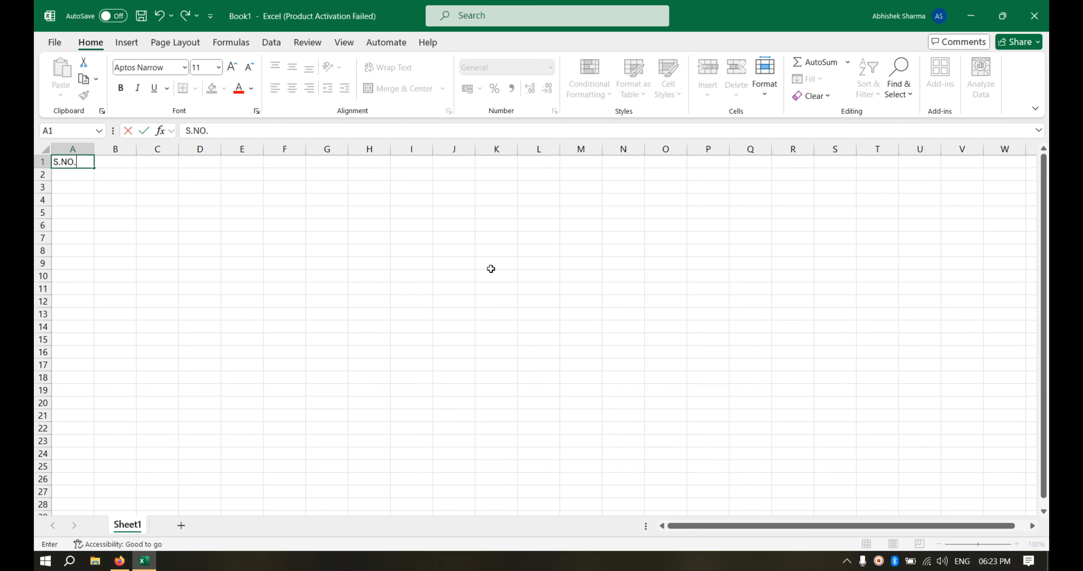
{"action": "key", "text": "Tab"}
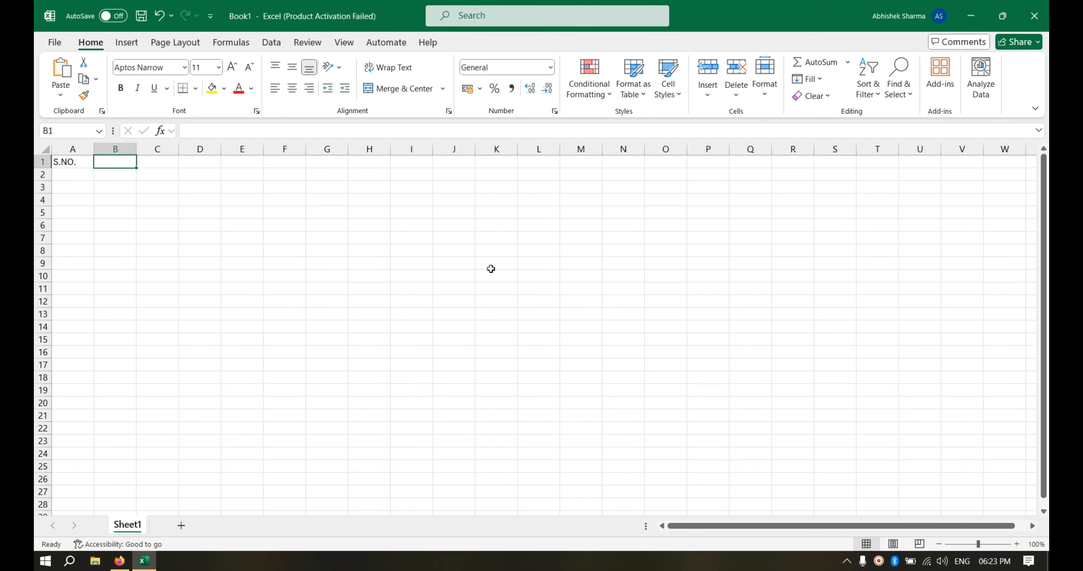
{"action": "type", "text": "DATE"}
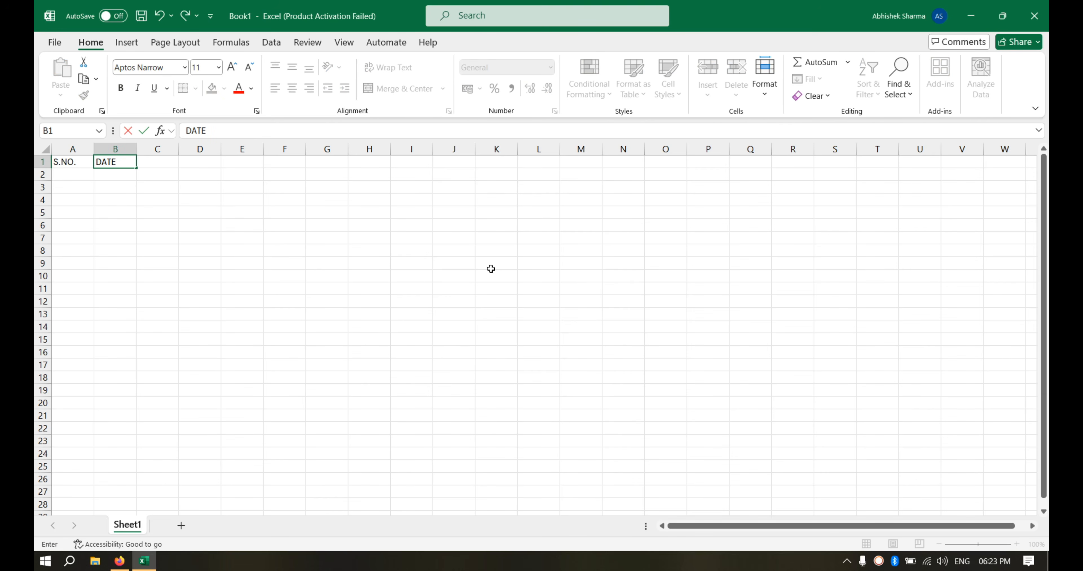
{"action": "key", "text": "Tab"}
{"action": "type", "text": "DAY"}
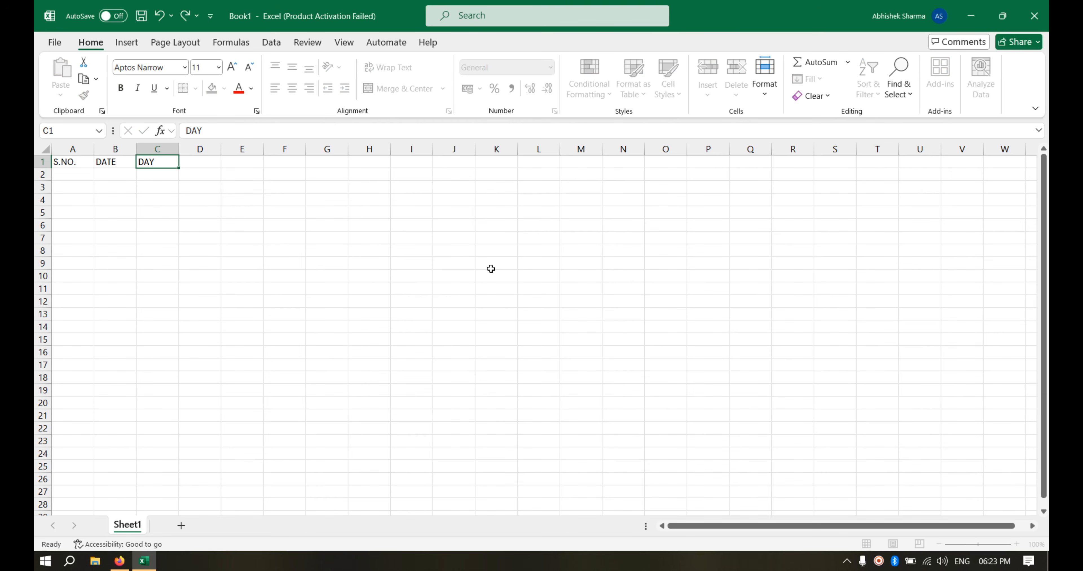
{"action": "key", "text": "Tab"}
{"action": "type", "text": "MONT"}
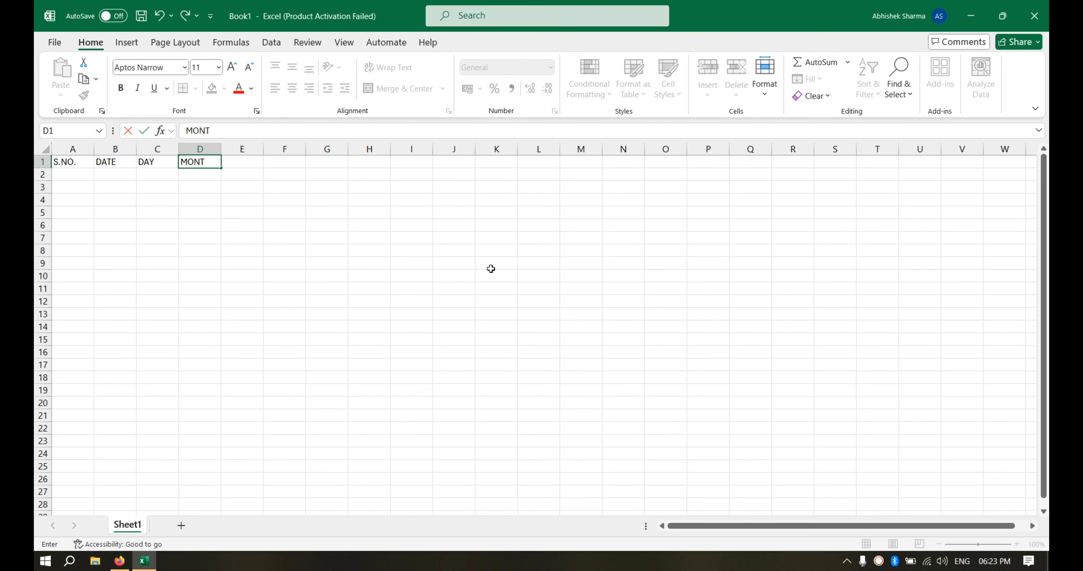
{"action": "key", "text": "Tab"}
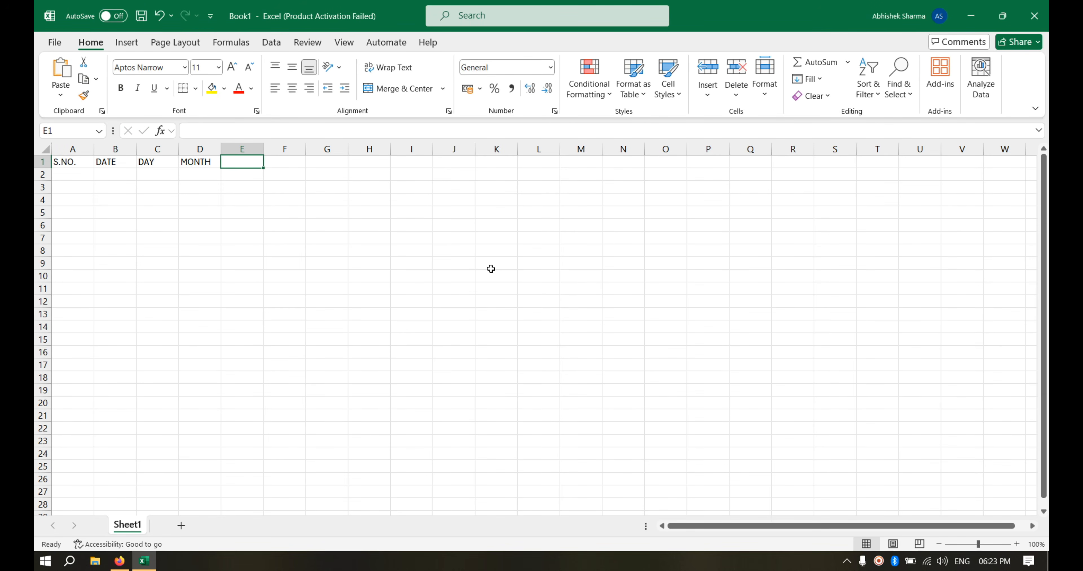
{"action": "type", "text": "YEAR"}
{"action": "key", "text": "Tab"}
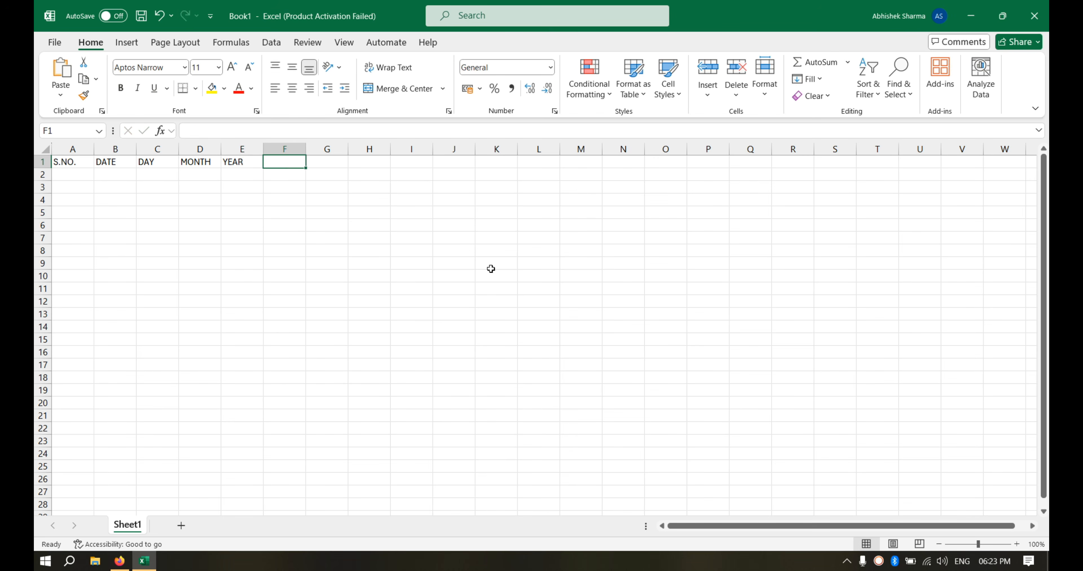
Add the headings DAY NAME in F1 and G1, MONTH in H1 and I1, and YEAR in J1.
{"action": "type", "text": "DA"}
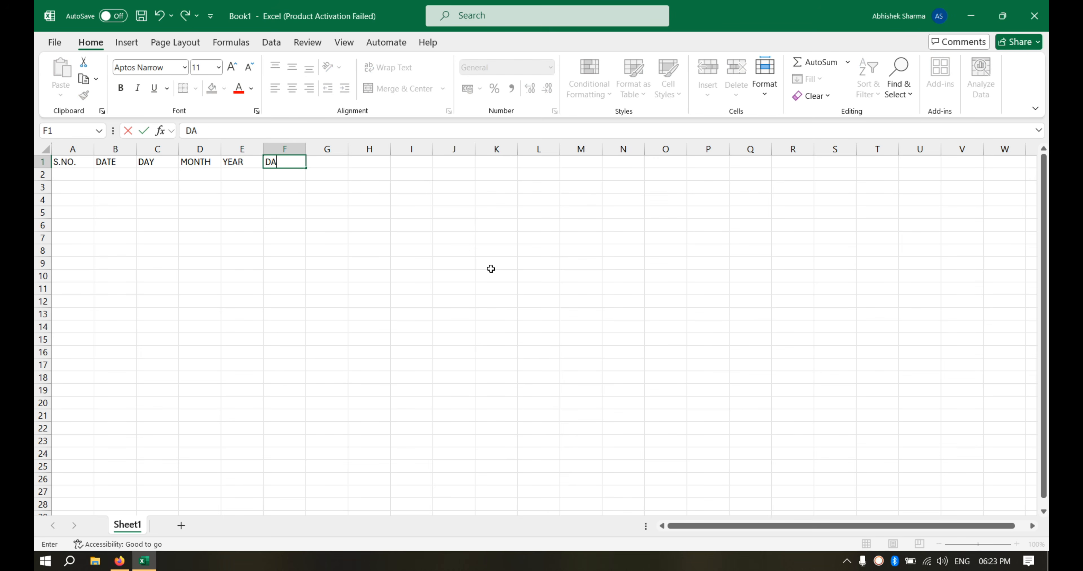
{"action": "type", "text": "Y NAME"}
{"action": "key", "text": "Tab"}
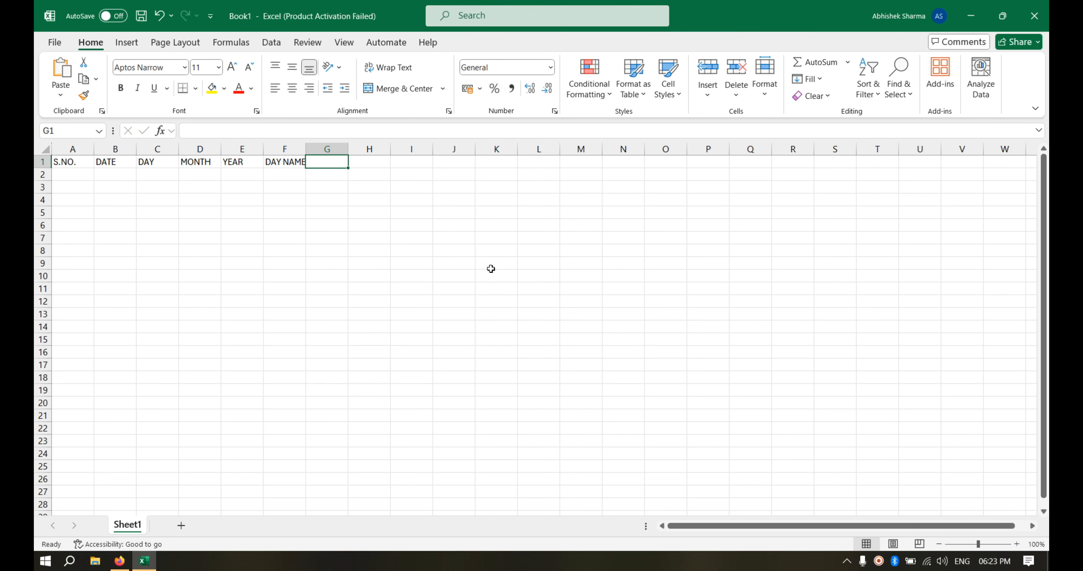
{"action": "key", "text": "ctrl+r"}
{"action": "key", "text": "Tab"}
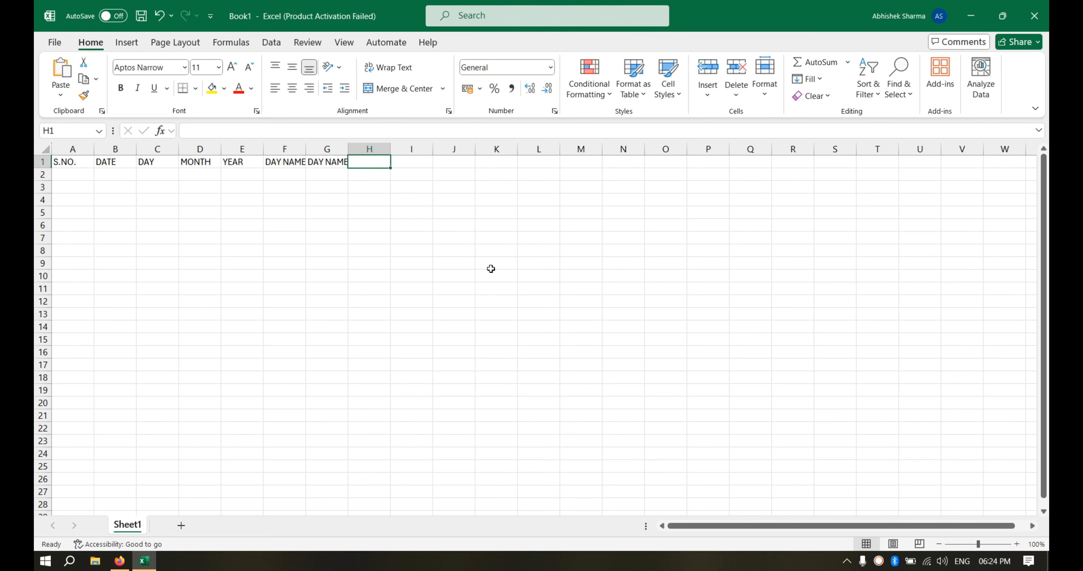
{"action": "type", "text": "MONTH"}
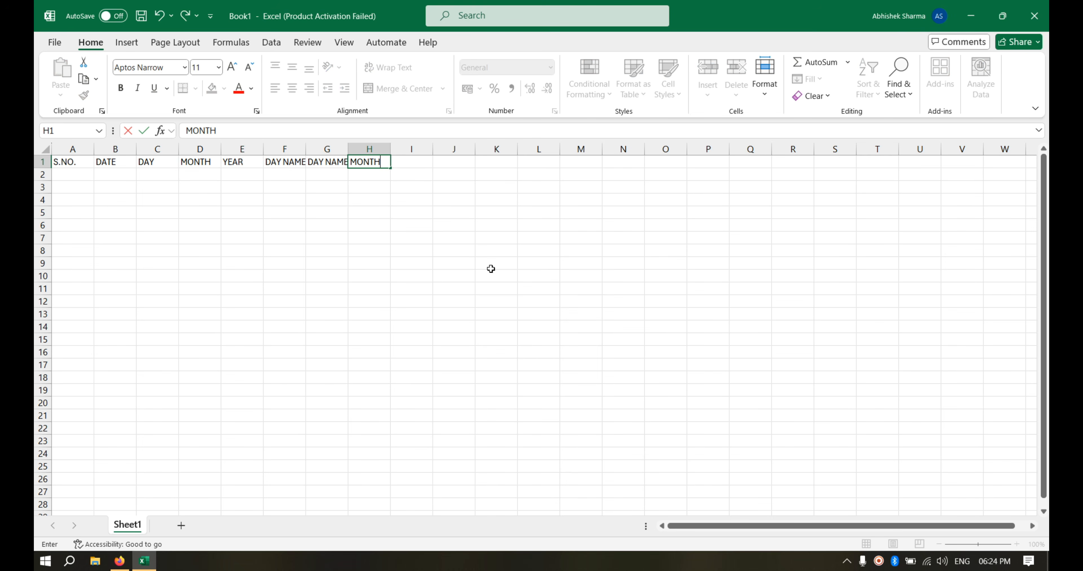
{"action": "key", "text": "Tab"}
{"action": "key", "text": "ctrl+r"}
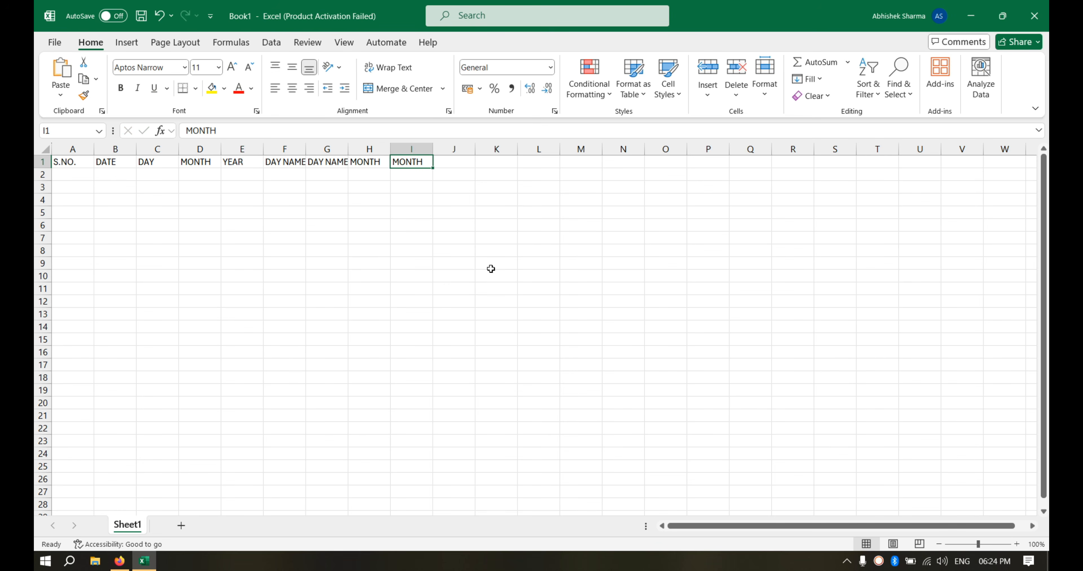
{"action": "key", "text": "Tab"}
{"action": "type", "text": "YEAR"}
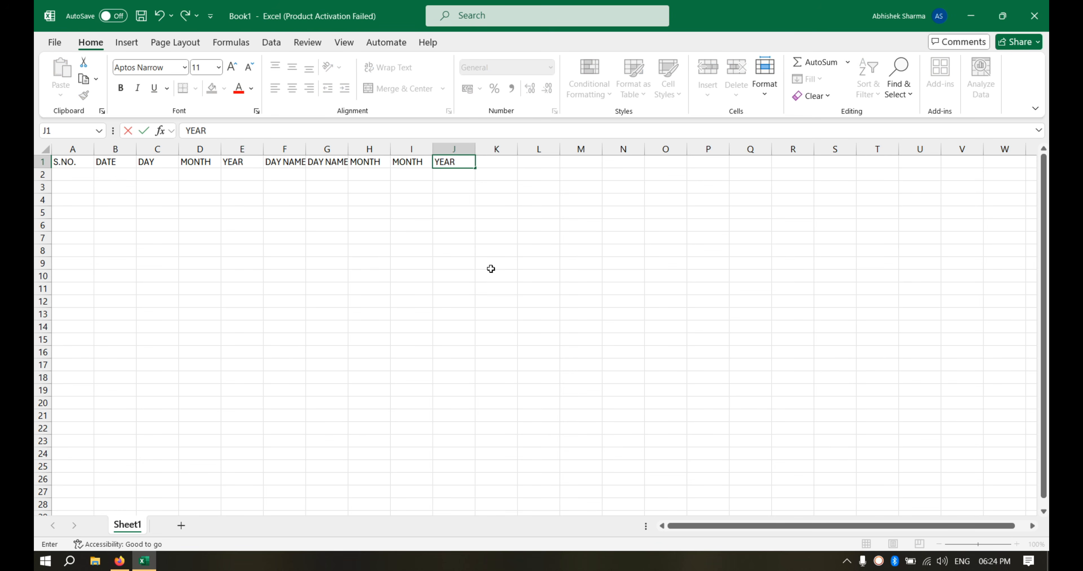
{"action": "key", "text": "Return"}
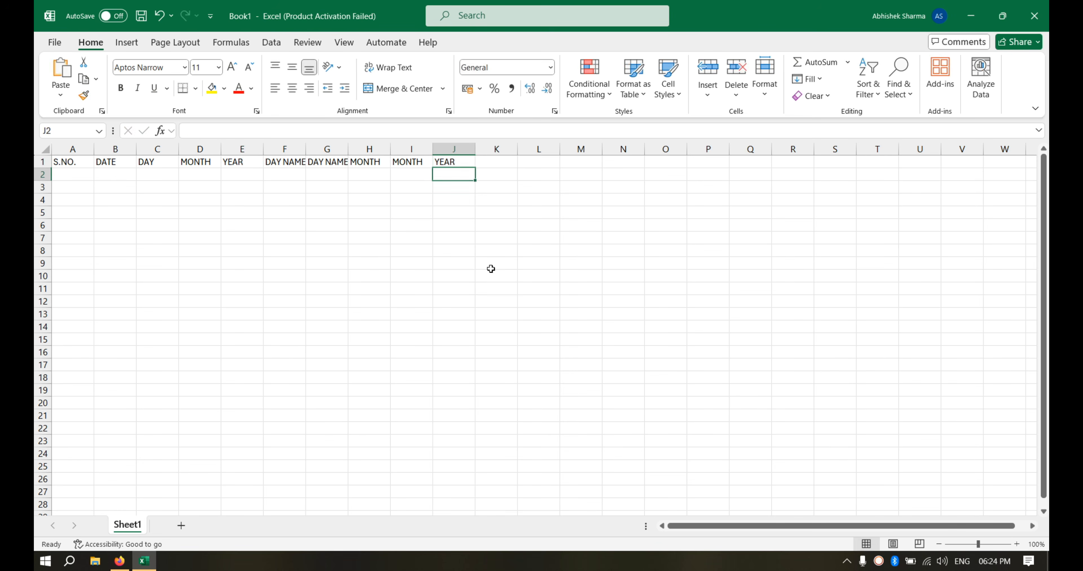
Enter the sub-heading NUMERIC under DAY, MONTH and YEAR in cells C2 to E2.
{"action": "key", "text": "Left"}
{"action": "key", "text": "Left"}
{"action": "key", "text": "Left"}
{"action": "key", "text": "Left"}
{"action": "key", "text": "Left"}
{"action": "key", "text": "Left"}
{"action": "key", "text": "Left"}
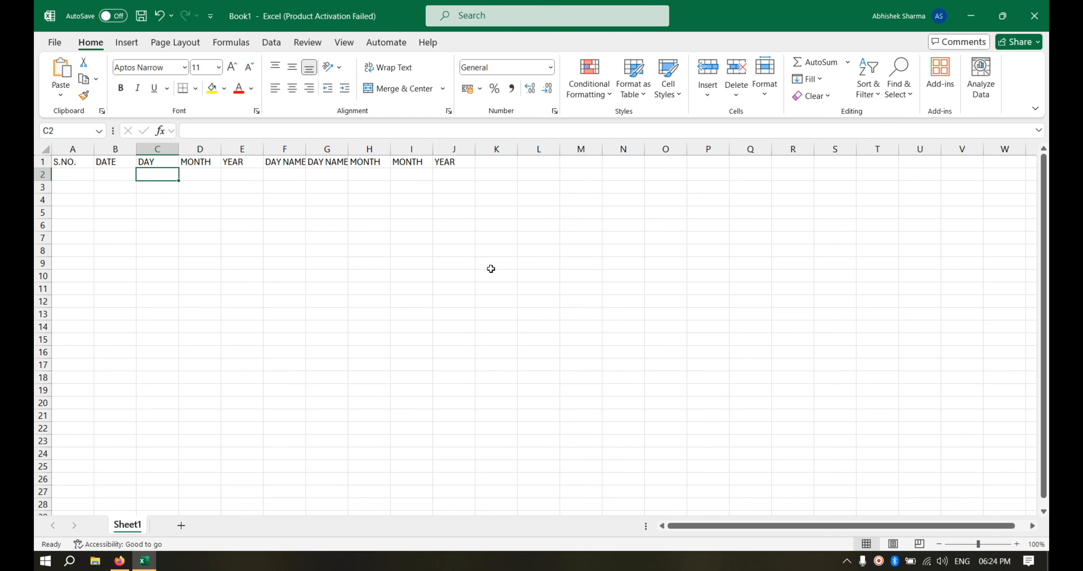
{"action": "type", "text": "NU"}
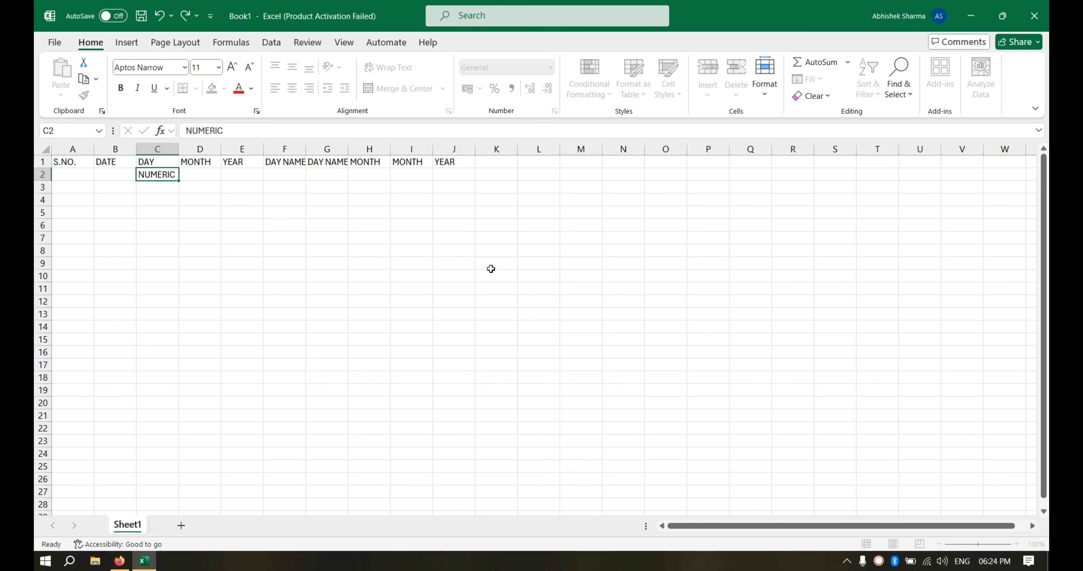
{"action": "type", "text": "MERIC"}
{"action": "key", "text": "shift+Right"}
{"action": "key", "text": "shift+Right"}
{"action": "key", "text": "ctrl+r"}
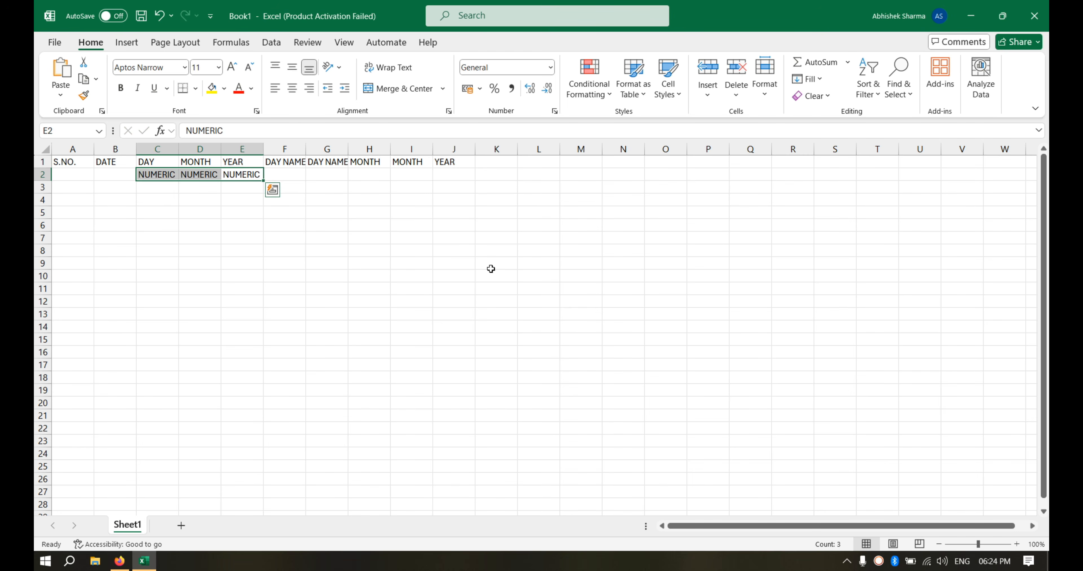
Enter the sub-heading TEXT in F2 and fill it across to I2 under the DAY NAME and MONTH headings.
{"action": "key", "text": "Right"}
{"action": "type", "text": "T"}
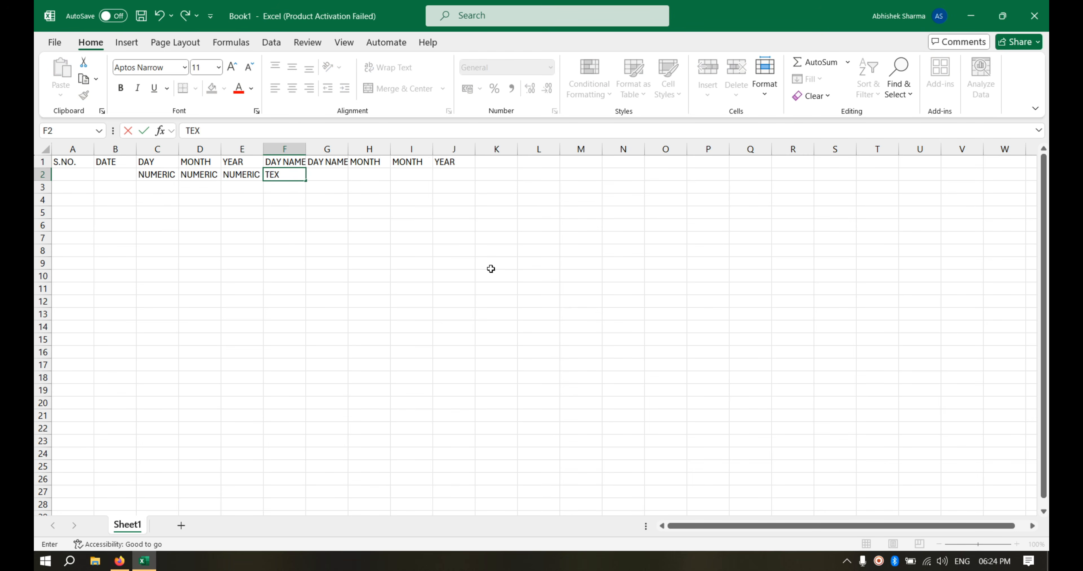
{"action": "key", "text": "Return"}
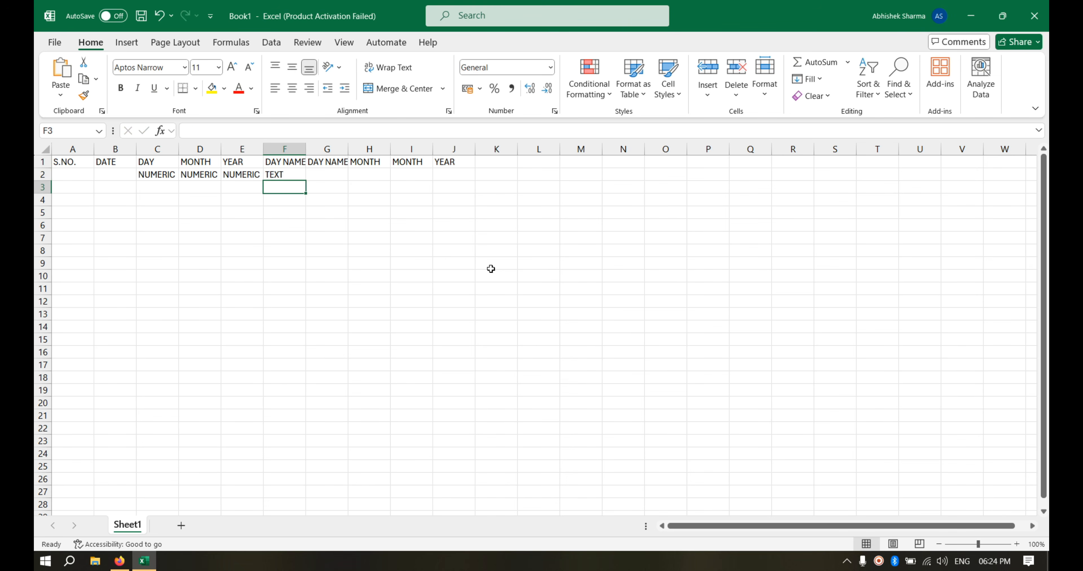
{"action": "key", "text": "Up"}
{"action": "key", "text": "Left"}
{"action": "key", "text": "Right"}
{"action": "key", "text": "shift+Right"}
{"action": "key", "text": "shift+Right"}
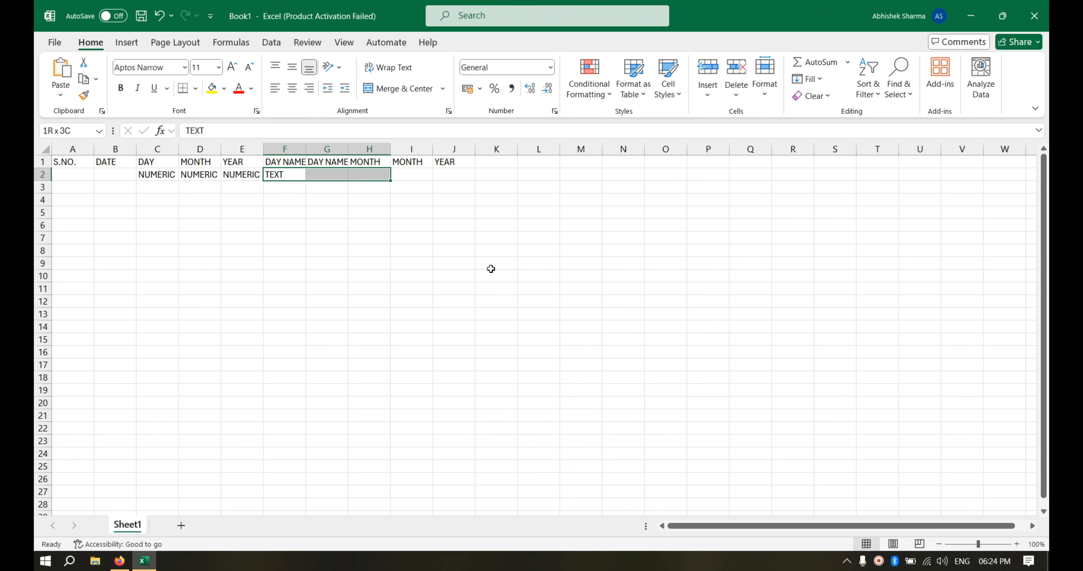
{"action": "key", "text": "shift+Right"}
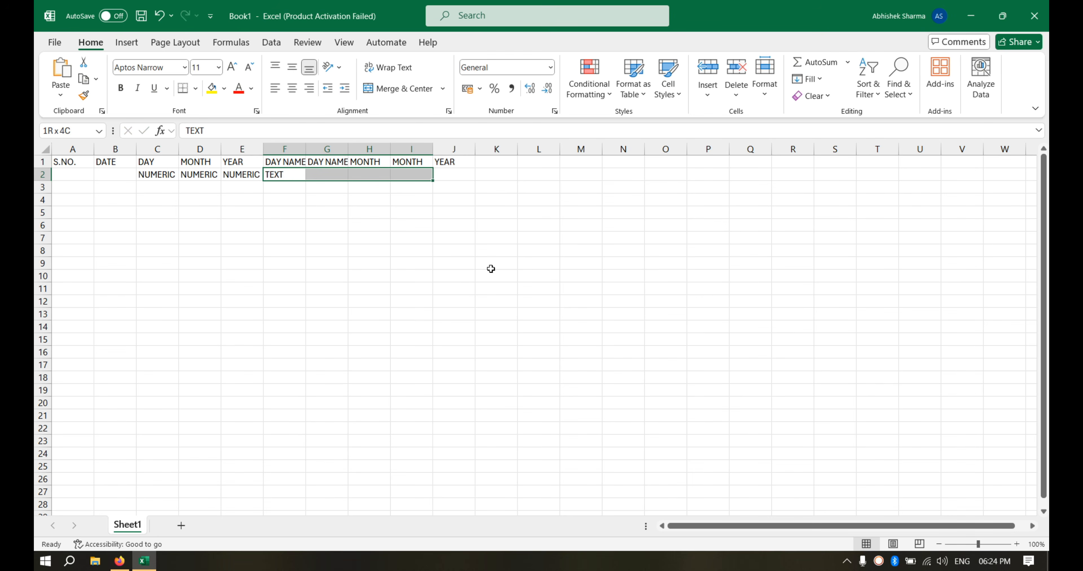
{"action": "key", "text": "ctrl+r"}
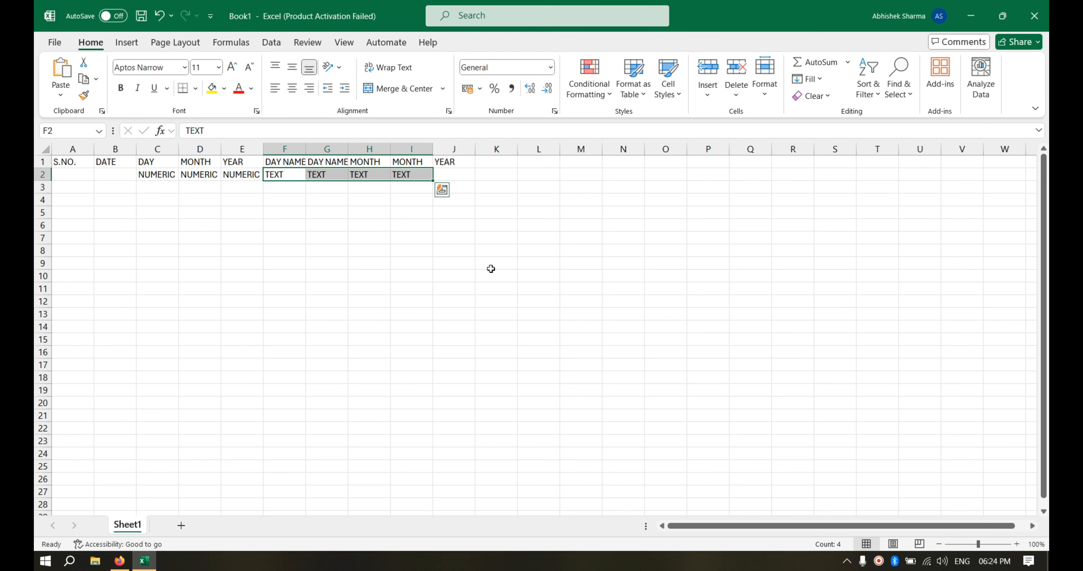
Copy the NUMERIC sub-heading from E2 to J2 under the last YEAR heading.
{"action": "key", "text": "Right"}
{"action": "key", "text": "Right"}
{"action": "key", "text": "Right"}
{"action": "key", "text": "Right"}
{"action": "key", "text": "Left"}
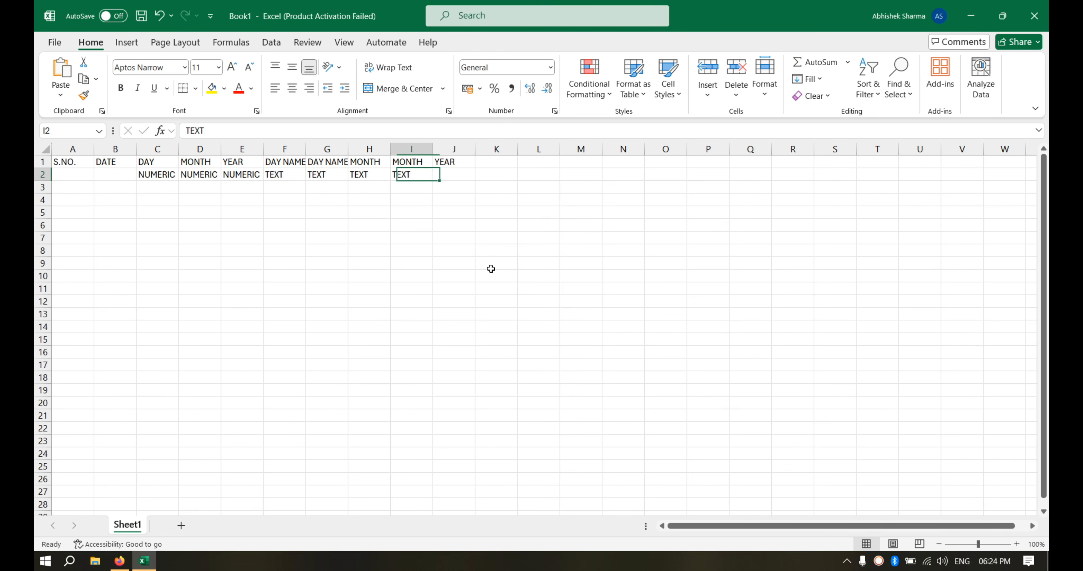
{"action": "key", "text": "Left"}
{"action": "key", "text": "Left"}
{"action": "key", "text": "Left"}
{"action": "key", "text": "Left"}
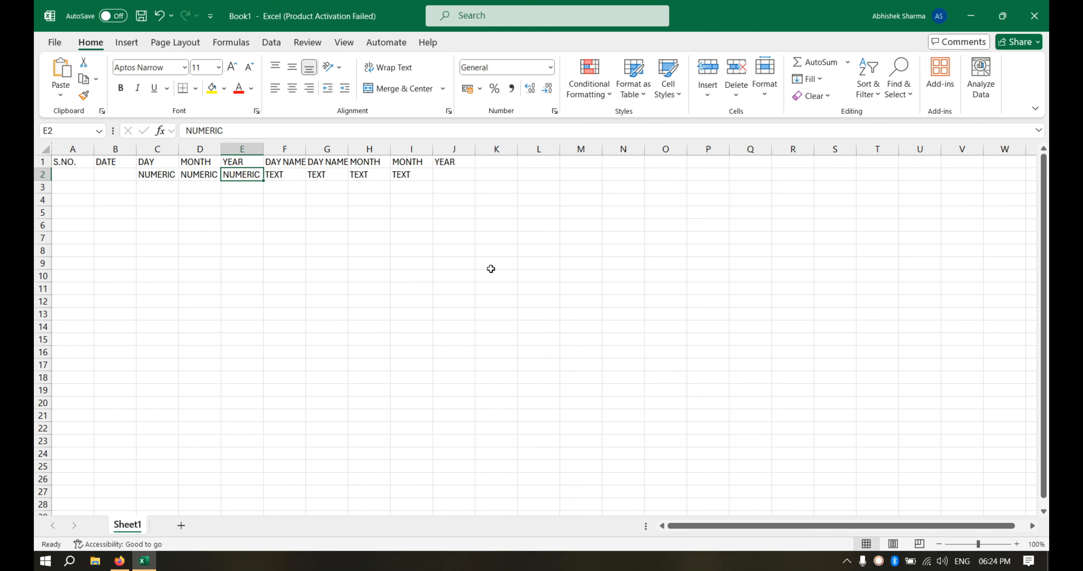
{"action": "key", "text": "Right"}
{"action": "key", "text": "Right"}
{"action": "key", "text": "Right"}
{"action": "key", "text": "Right"}
{"action": "key", "text": "Right"}
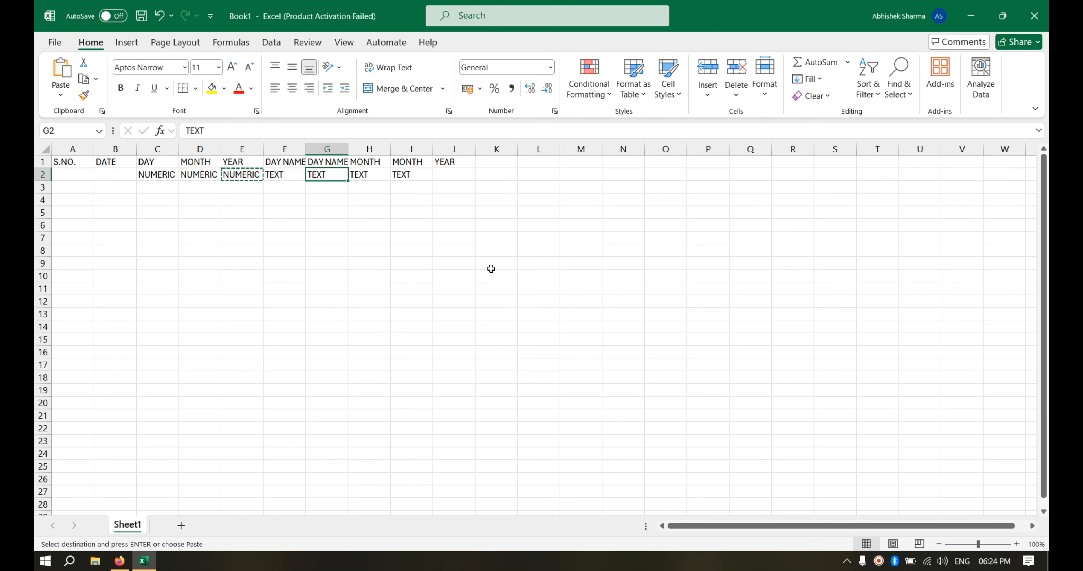
{"action": "type", "text": "NUMERIC"}
{"action": "key", "text": "Up"}
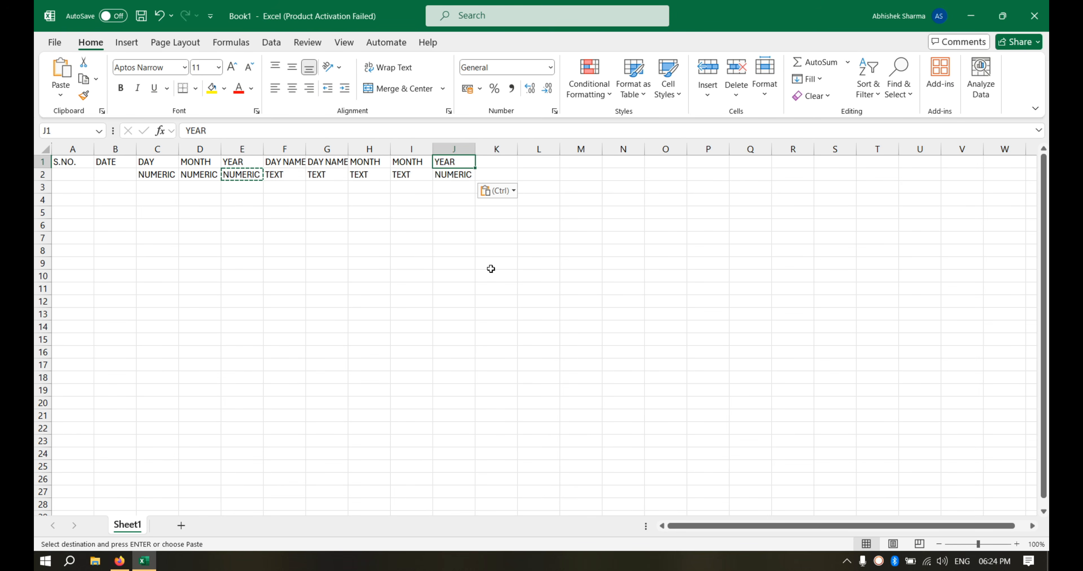
Apply outside borders around the heading block A1:J2.
{"action": "key", "text": "Down"}
{"action": "key", "text": "shift+Up"}
{"action": "key", "text": "shift+Left"}
{"action": "key", "text": "shift+Left"}
{"action": "key", "text": "shift+Left"}
{"action": "key", "text": "shift+Left"}
{"action": "key", "text": "shift+Left"}
{"action": "key", "text": "shift+Left"}
{"action": "key", "text": "shift+Left"}
{"action": "key", "text": "shift+Left"}
{"action": "key", "text": "shift+Left"}
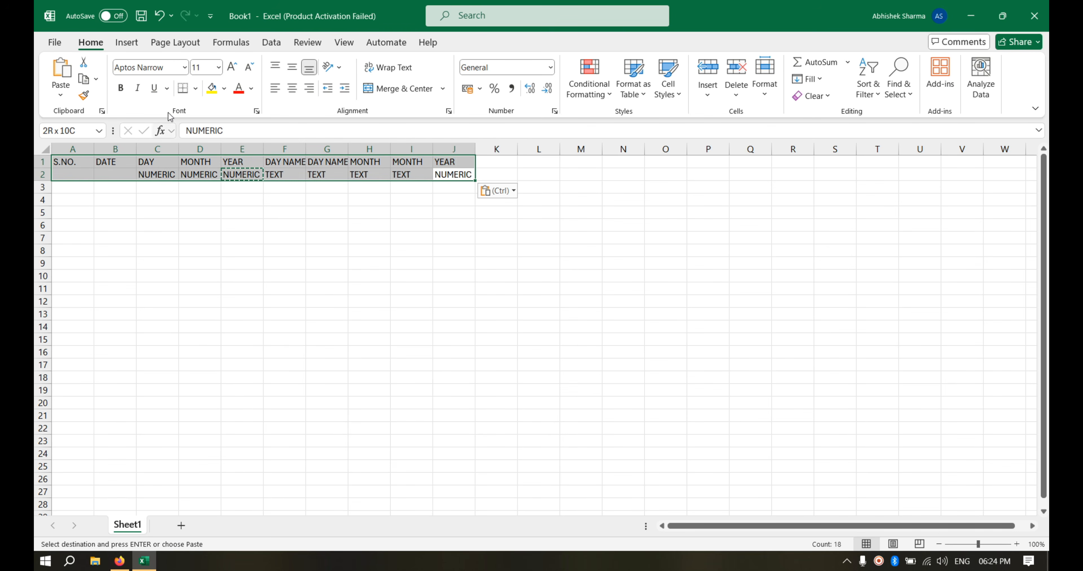
{"action": "left_click", "coordinate": [196, 87]}
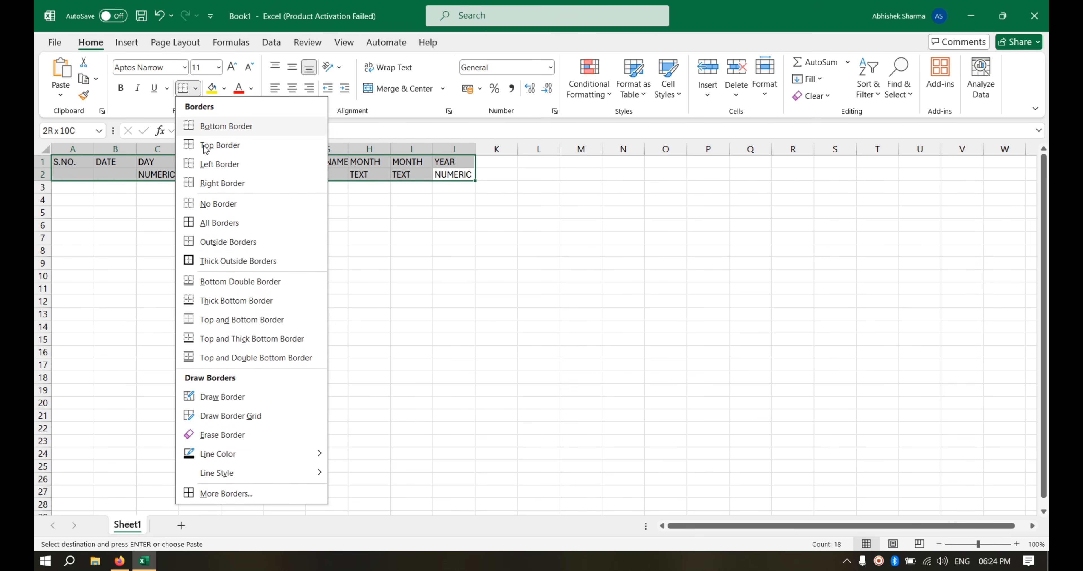
{"action": "left_click", "coordinate": [193, 243]}
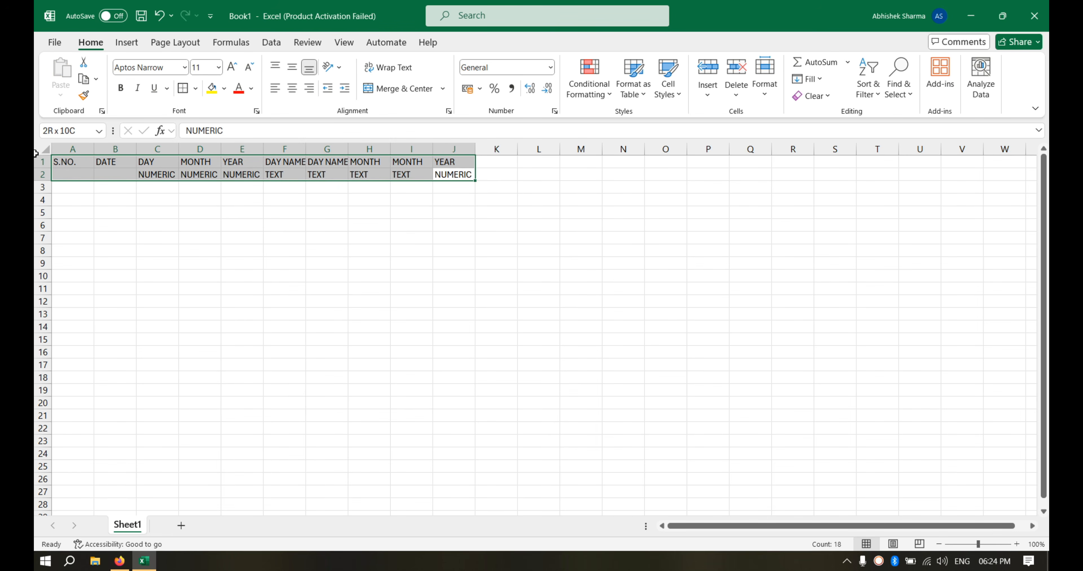
Narrow column K into a thin spacer and paste a copy of the heading block A1:J2 at L1.
{"action": "left_click_drag", "start_coordinate": [623, 213], "coordinate": [623, 199]}
{"action": "left_click_drag", "start_coordinate": [514, 147], "coordinate": [486, 147]}
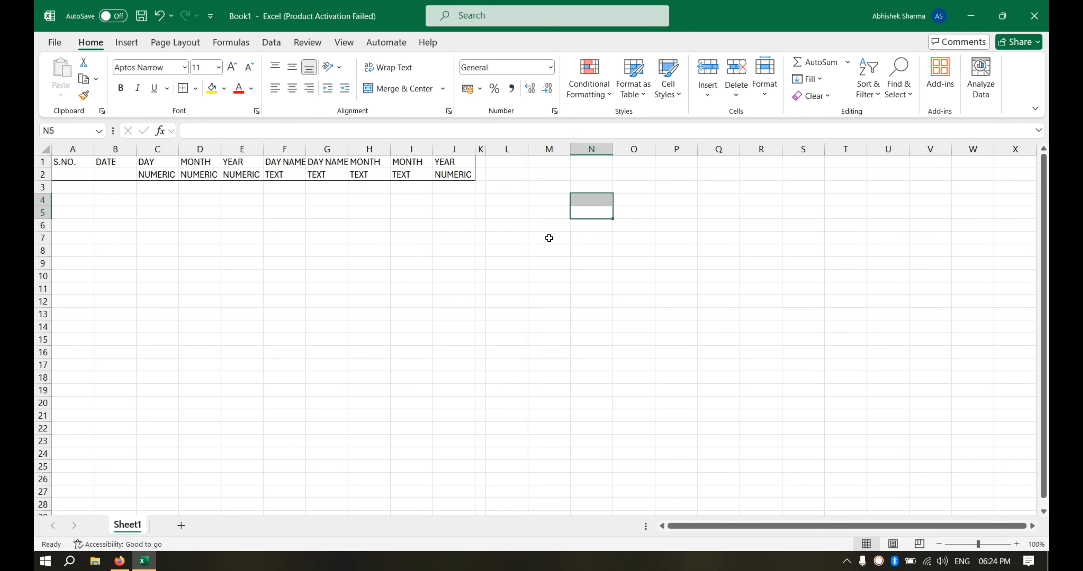
{"action": "left_click_drag", "start_coordinate": [455, 175], "coordinate": [63, 162]}
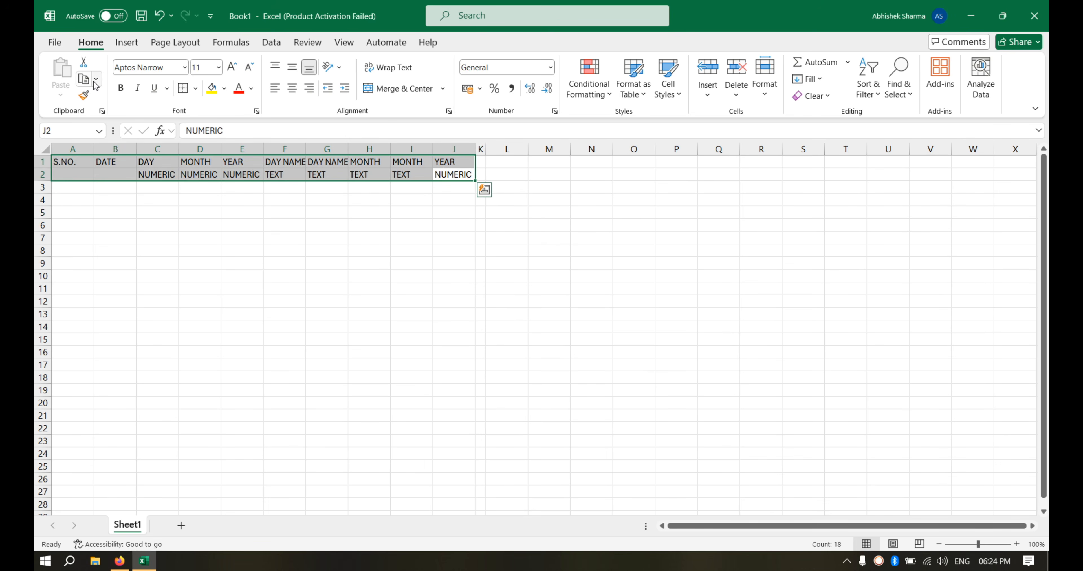
{"action": "left_click", "coordinate": [83, 79]}
{"action": "left_click", "coordinate": [523, 158]}
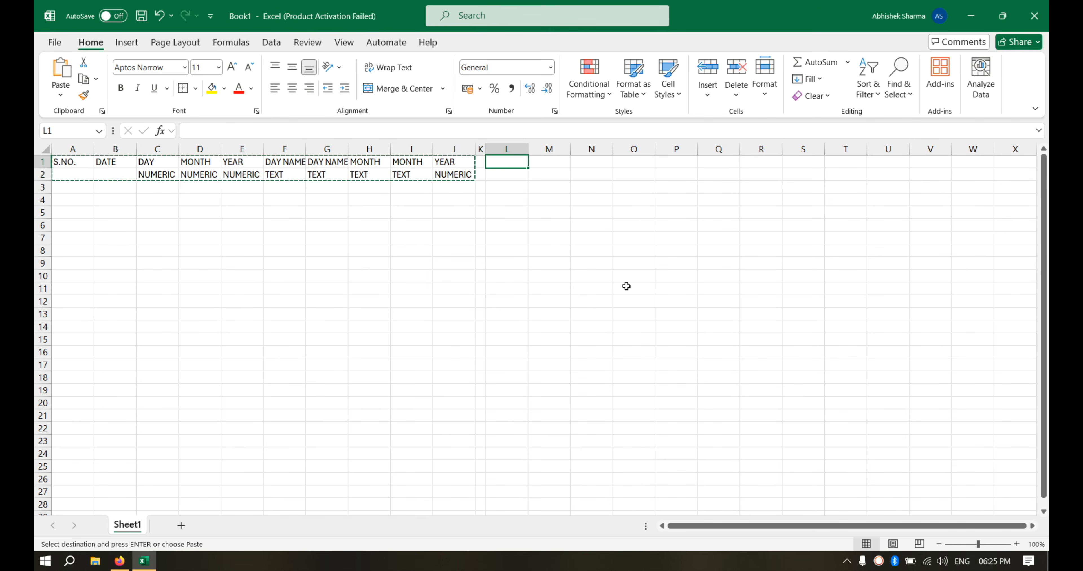
{"action": "key", "text": "ctrl+v"}
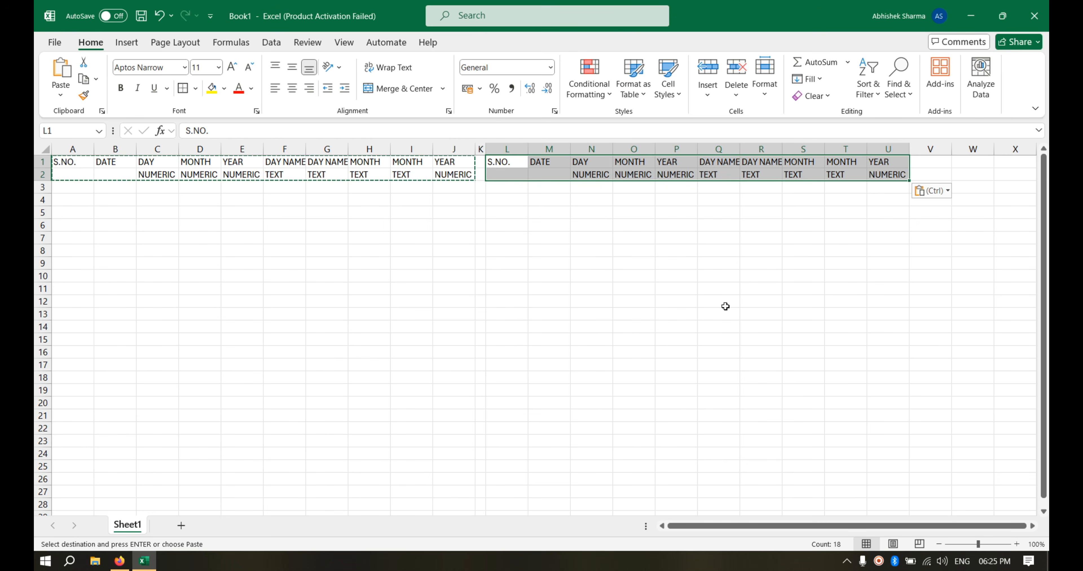
{"action": "left_click", "coordinate": [882, 197]}
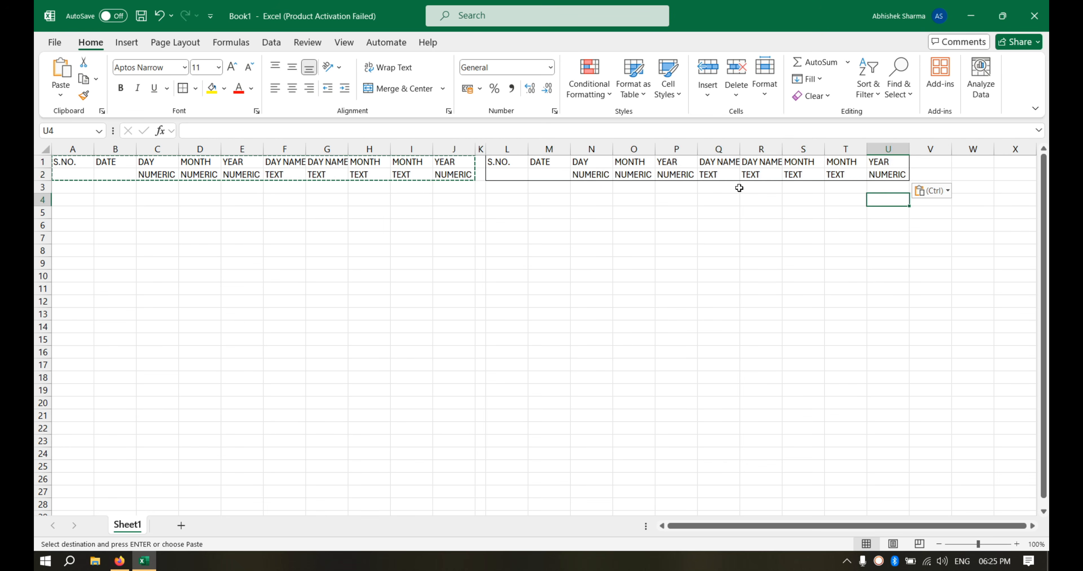
Copy the numeric DAY, MONTH and YEAR headings from N1:P2 to V1, extending the second heading block.
{"action": "left_click_drag", "start_coordinate": [598, 162], "coordinate": [667, 177]}
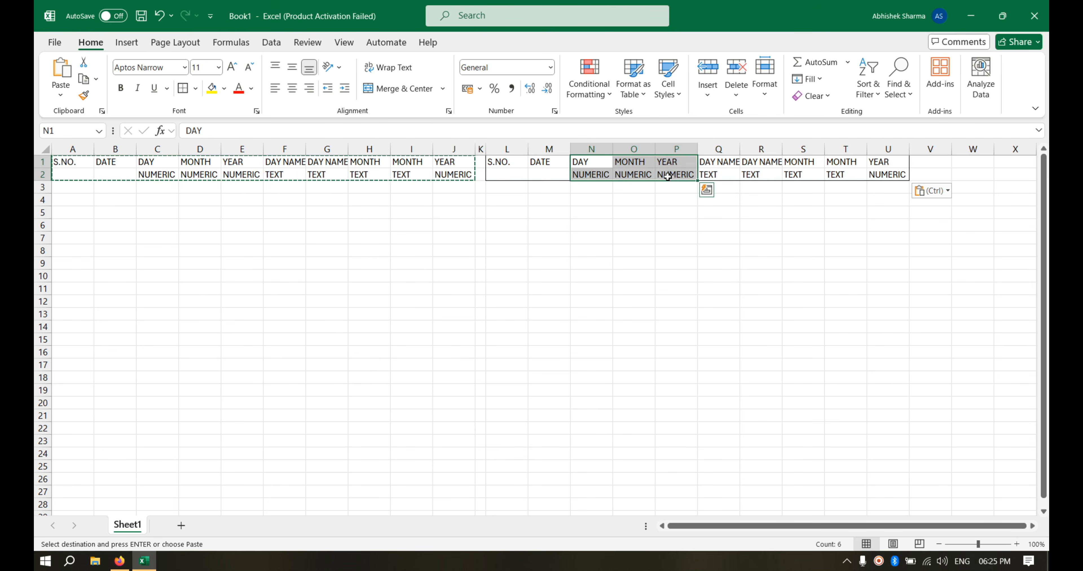
{"action": "key", "text": "ctrl+c"}
{"action": "left_click", "coordinate": [916, 162]}
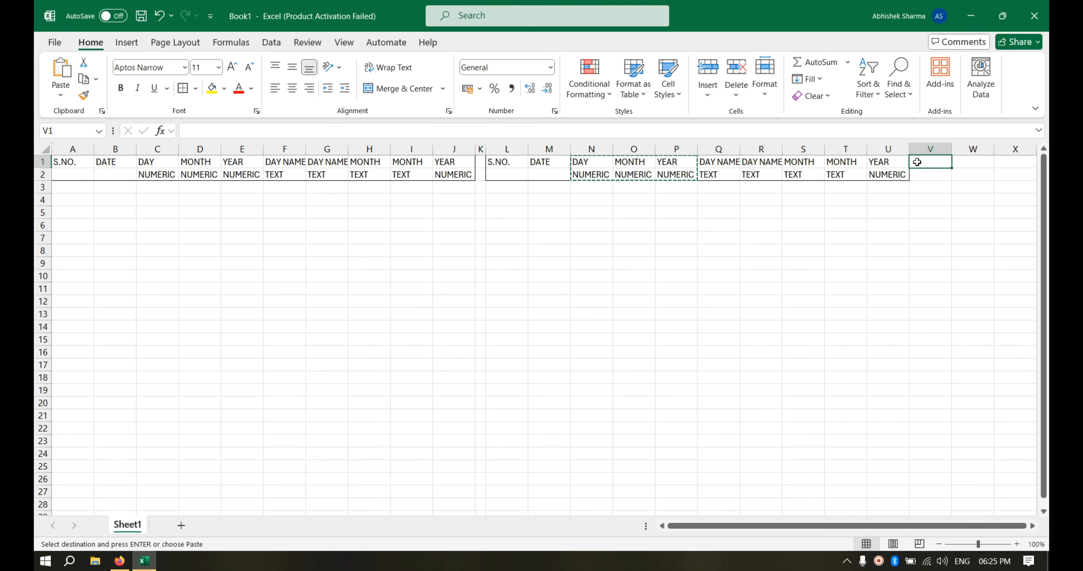
{"action": "key", "text": "ctrl+v"}
{"action": "left_click", "coordinate": [883, 267]}
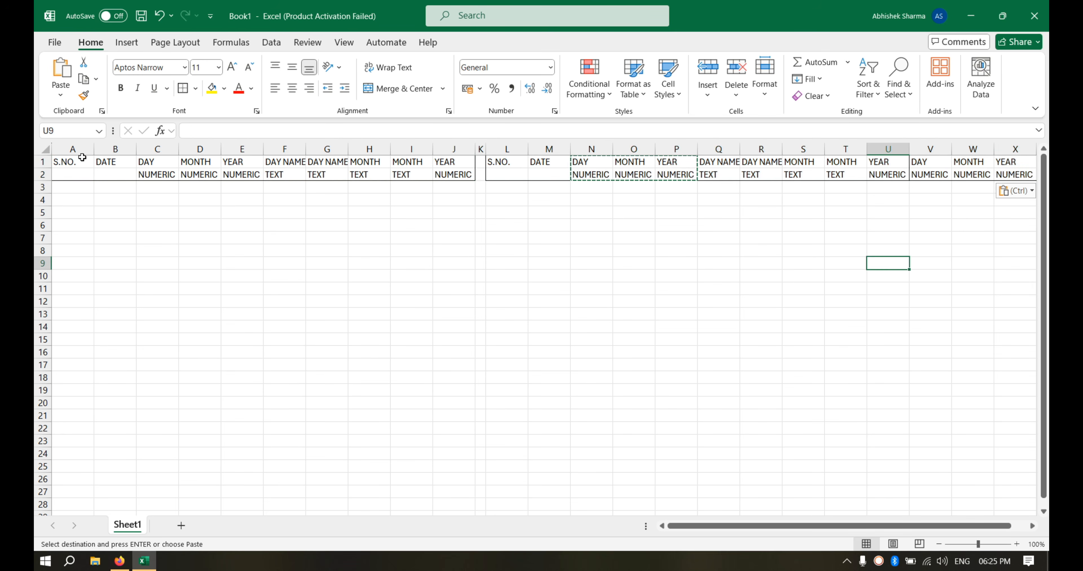
Insert five blank rows above the headings in row 1.
{"action": "left_click", "coordinate": [40, 162]}
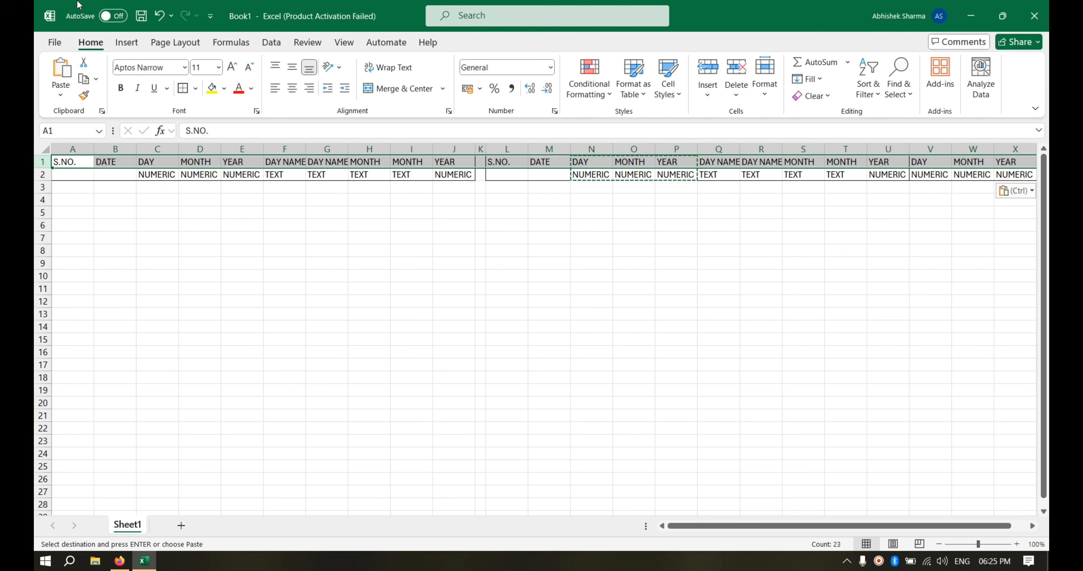
{"action": "left_click", "coordinate": [708, 78]}
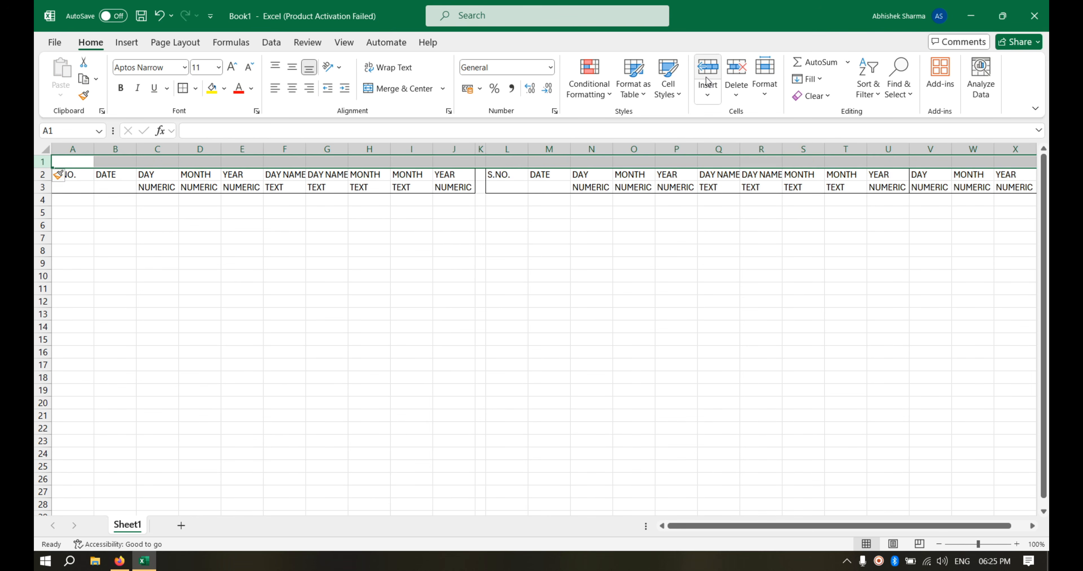
{"action": "left_click", "coordinate": [707, 78]}
{"action": "left_click", "coordinate": [707, 77]}
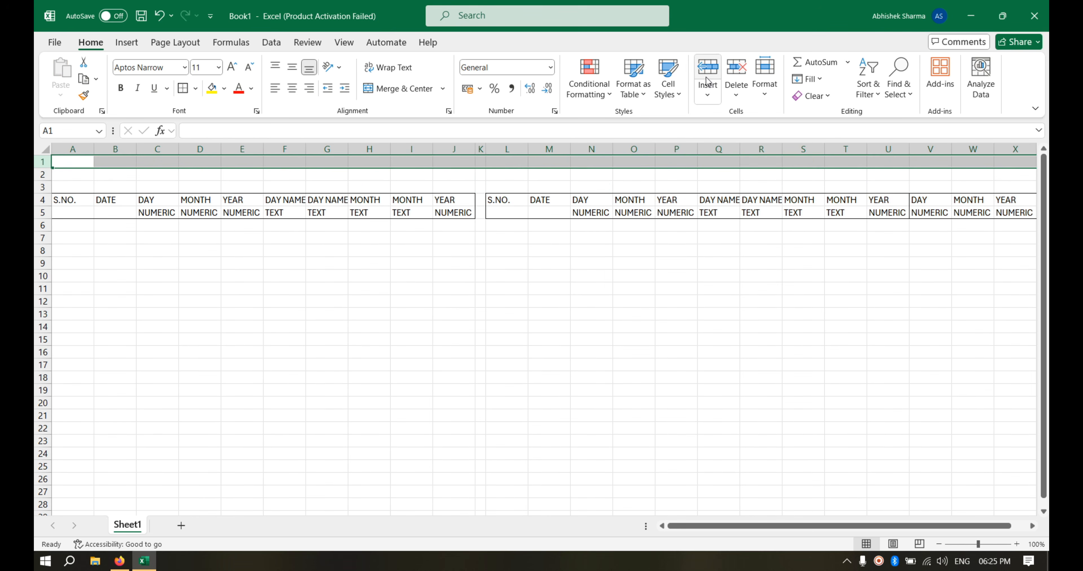
{"action": "left_click", "coordinate": [708, 78]}
{"action": "left_click", "coordinate": [708, 78]}
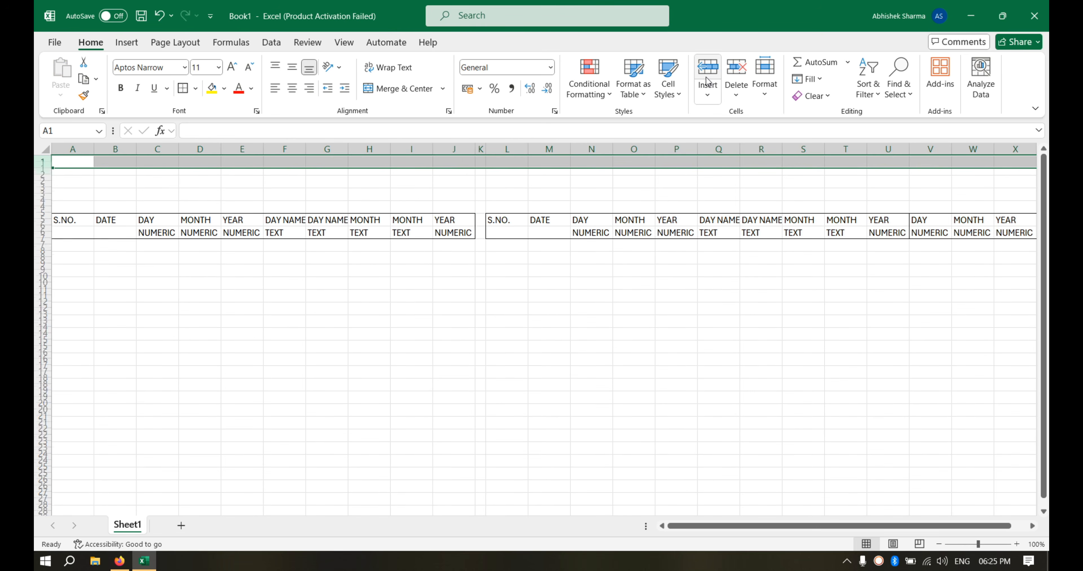
{"action": "left_click", "coordinate": [374, 495]}
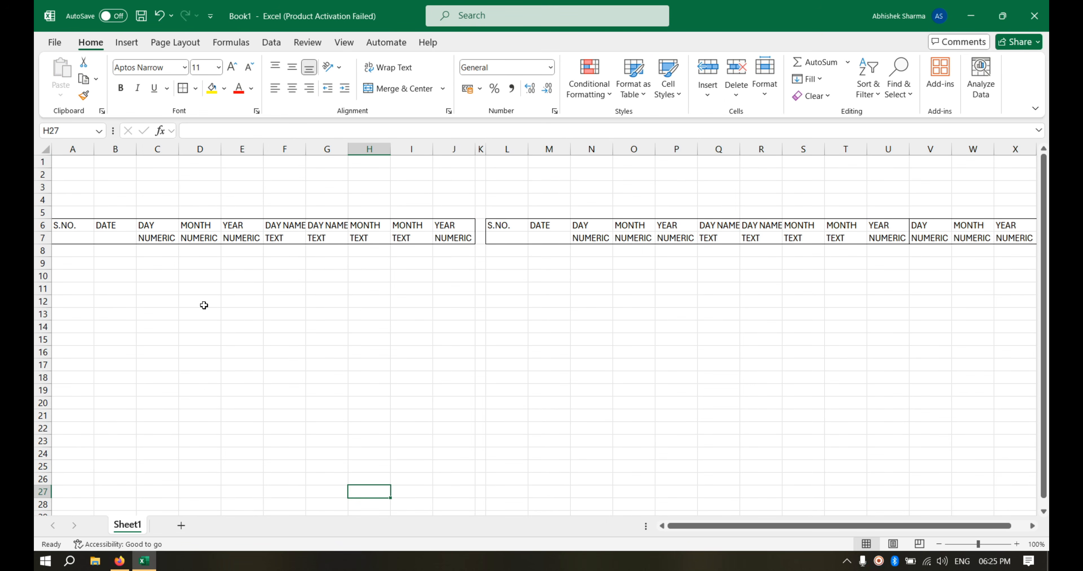
Format the first heading block A6:J7 with a dark orange-brown fill and bold white text.
{"action": "left_click_drag", "start_coordinate": [65, 225], "coordinate": [98, 235]}
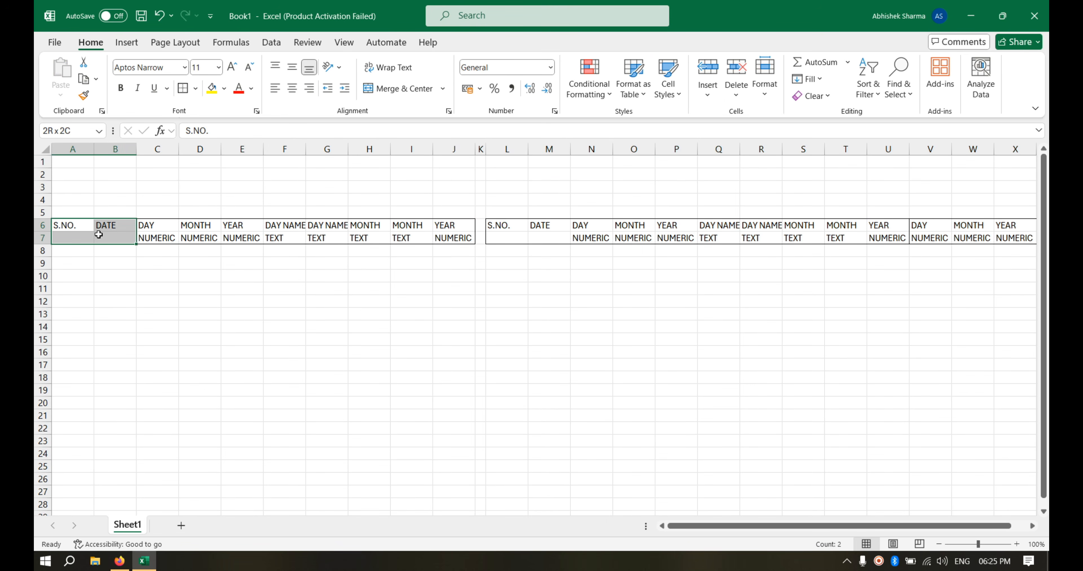
{"action": "left_click_drag", "start_coordinate": [453, 239], "coordinate": [63, 223]}
{"action": "left_click", "coordinate": [223, 89]}
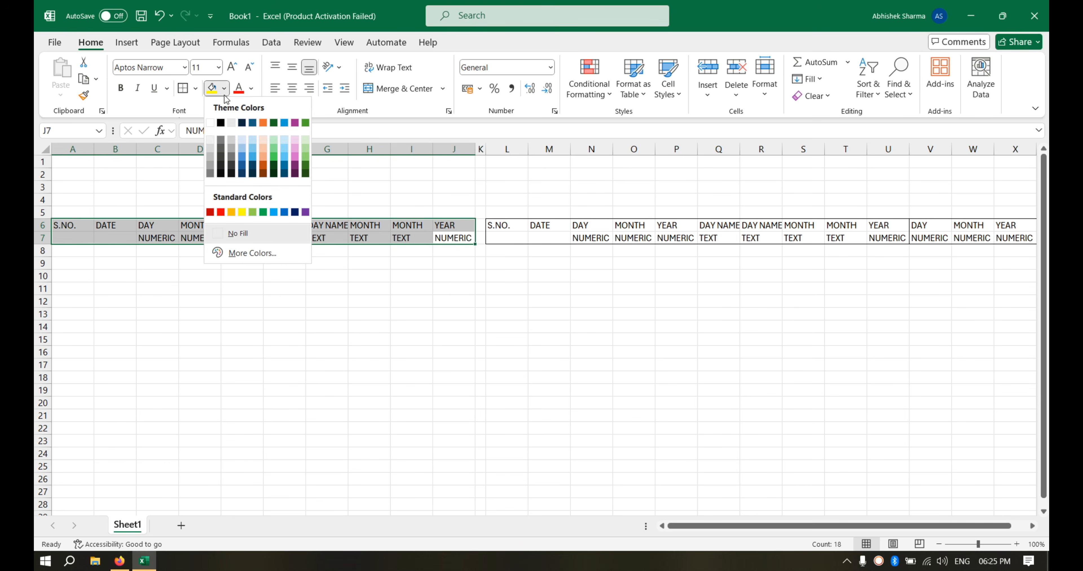
{"action": "left_click", "coordinate": [263, 174]}
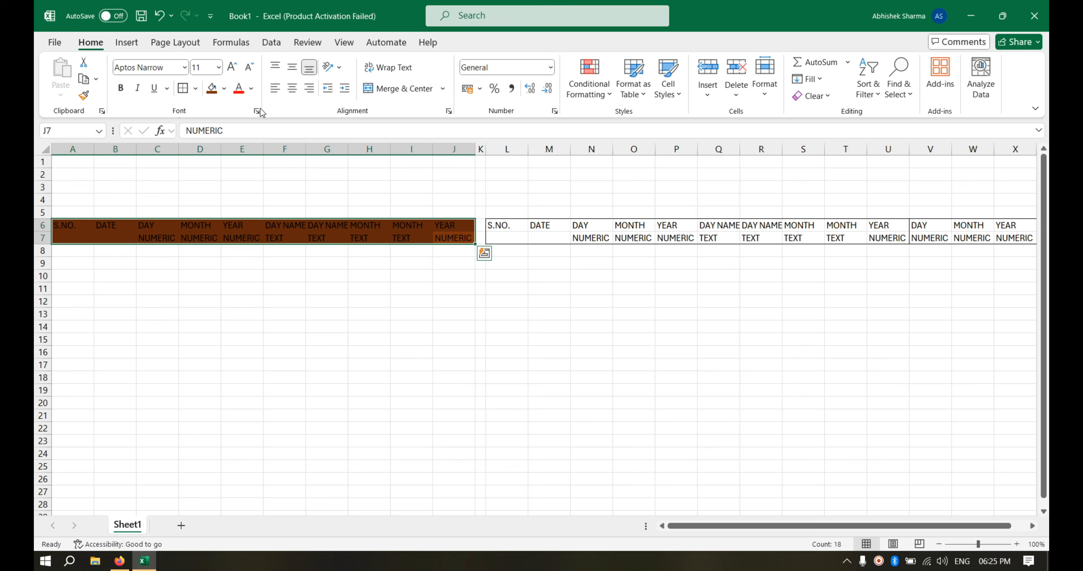
{"action": "left_click", "coordinate": [251, 89]}
{"action": "left_click", "coordinate": [237, 142]}
{"action": "left_click", "coordinate": [121, 87]}
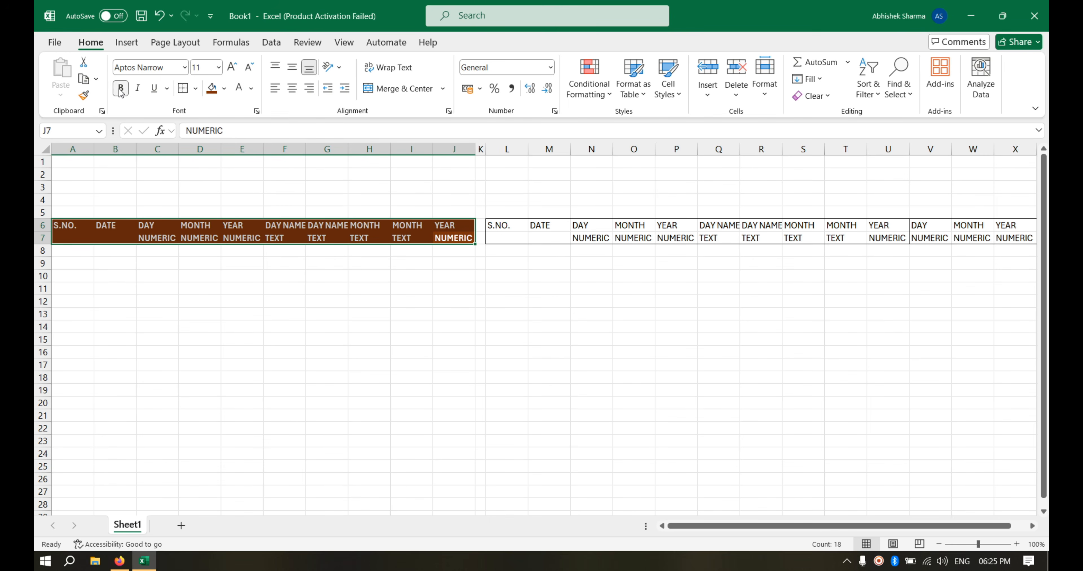
Format the second heading block L6:X7 with a dark green fill and bold white text.
{"action": "left_click_drag", "start_coordinate": [504, 226], "coordinate": [900, 240]}
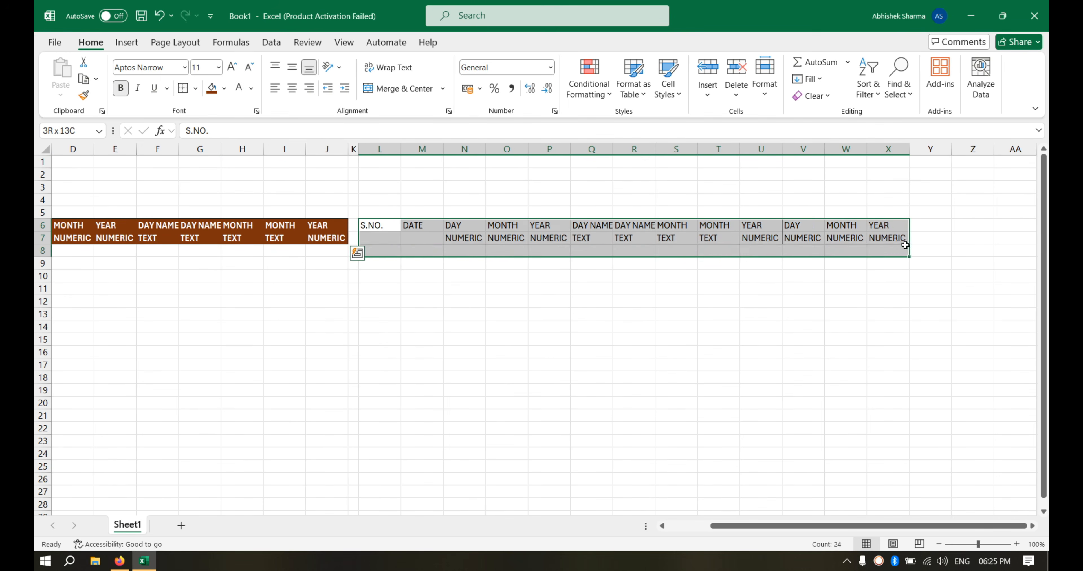
{"action": "left_click", "coordinate": [224, 88]}
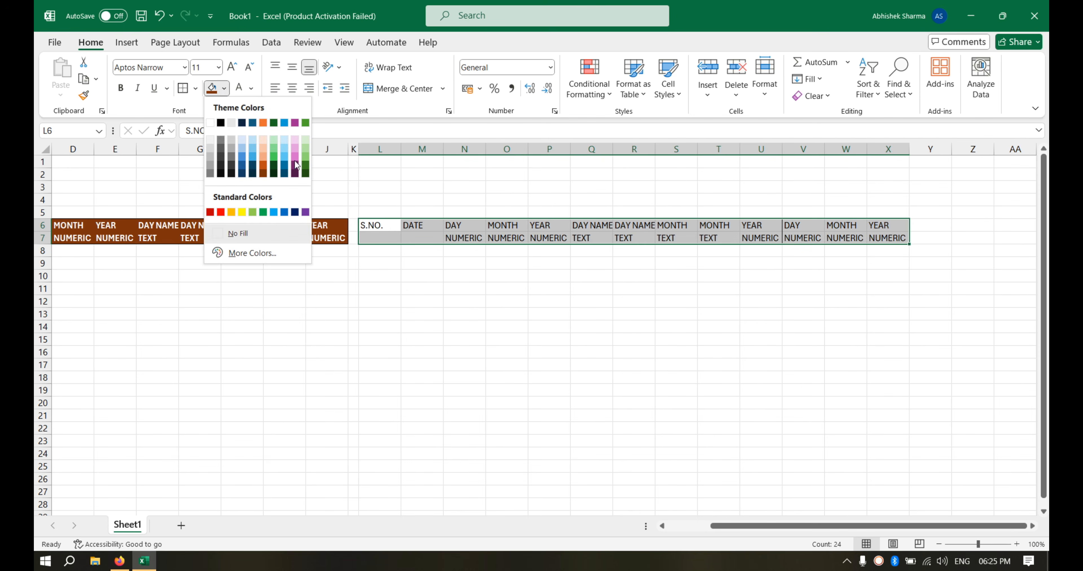
{"action": "left_click", "coordinate": [310, 177]}
{"action": "left_click", "coordinate": [239, 87]}
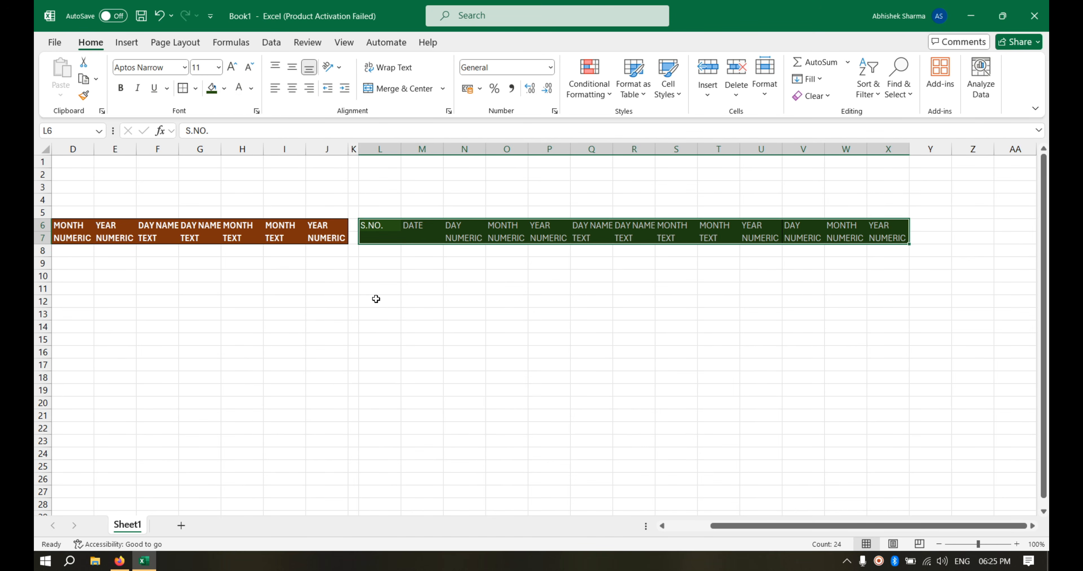
{"action": "key", "text": "ctrl+b"}
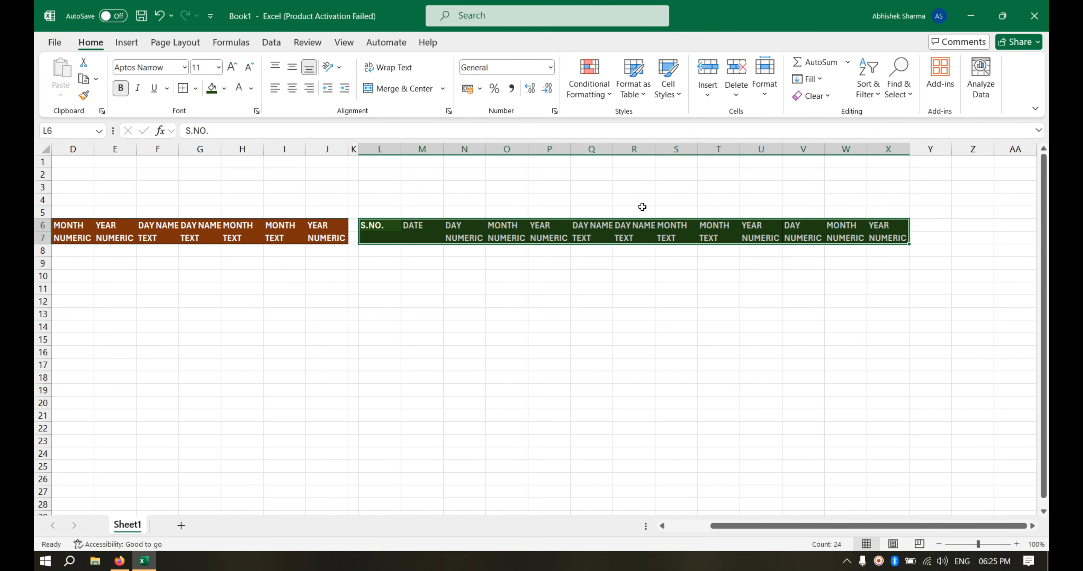
{"action": "left_click", "coordinate": [294, 226]}
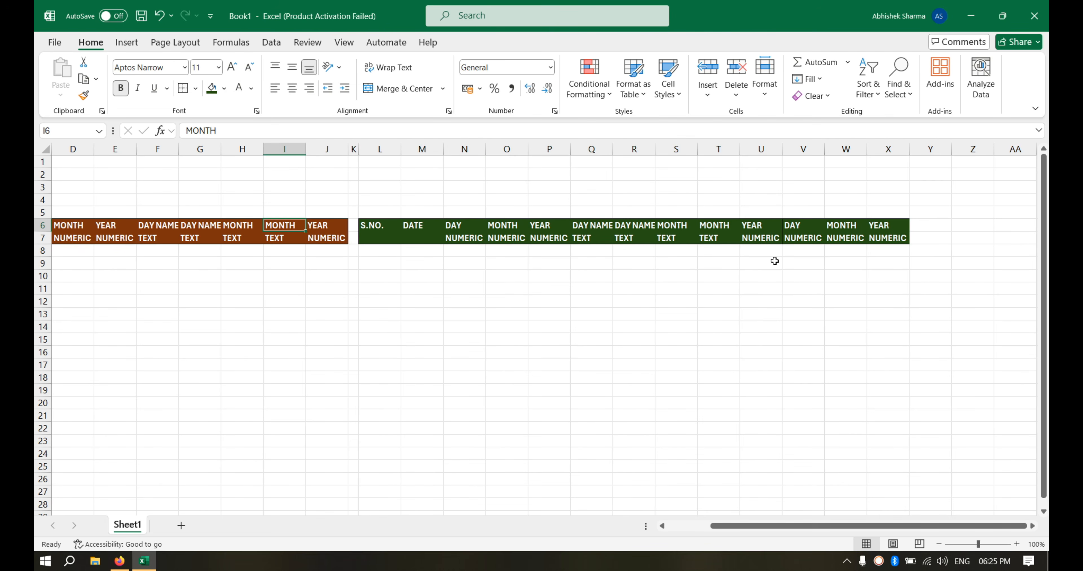
Number the S.NO. column from 1 to 10 in A8:A17, filling the series down from the first entries.
{"action": "left_click", "coordinate": [78, 257]}
{"action": "key", "text": "Left"}
{"action": "key", "text": "Left"}
{"action": "key", "text": "Left"}
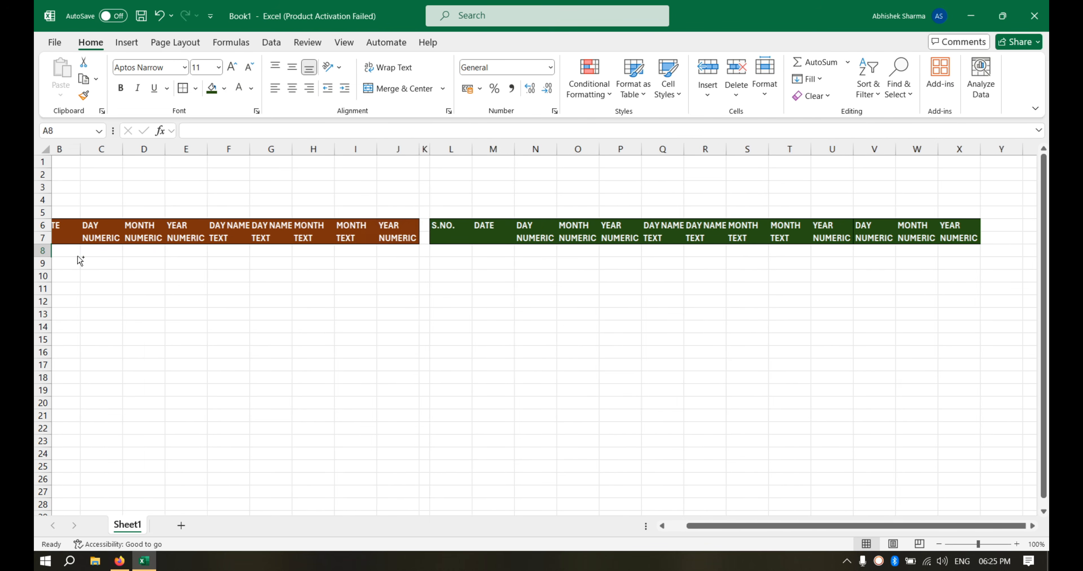
{"action": "type", "text": "1"}
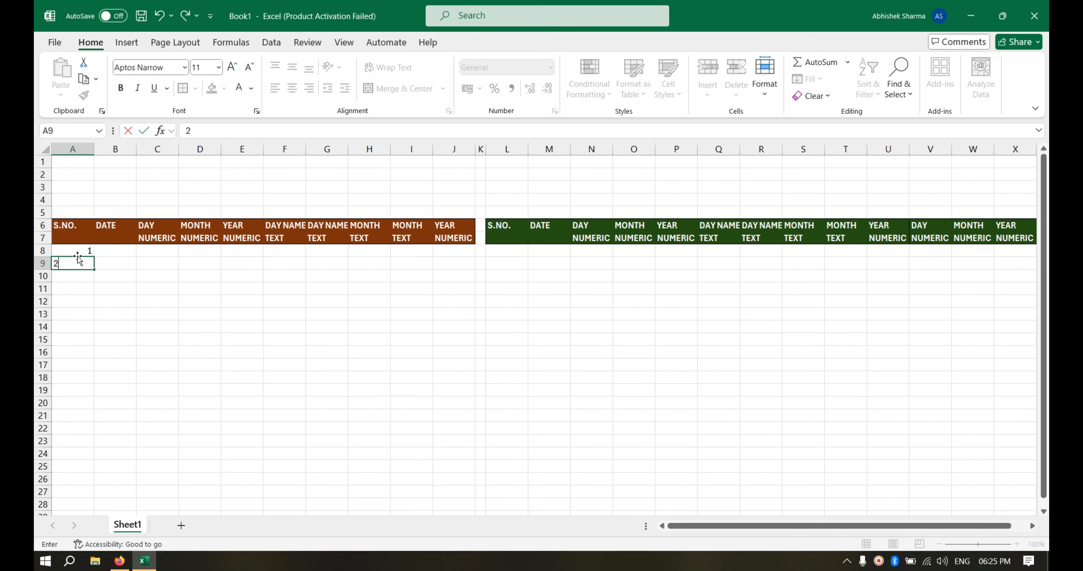
{"action": "key", "text": "Return"}
{"action": "type", "text": "2"}
{"action": "key", "text": "Return"}
{"action": "type", "text": "3"}
{"action": "key", "text": "Return"}
{"action": "type", "text": "4"}
{"action": "key", "text": "Return"}
{"action": "left_click_drag", "start_coordinate": [78, 253], "coordinate": [79, 263]}
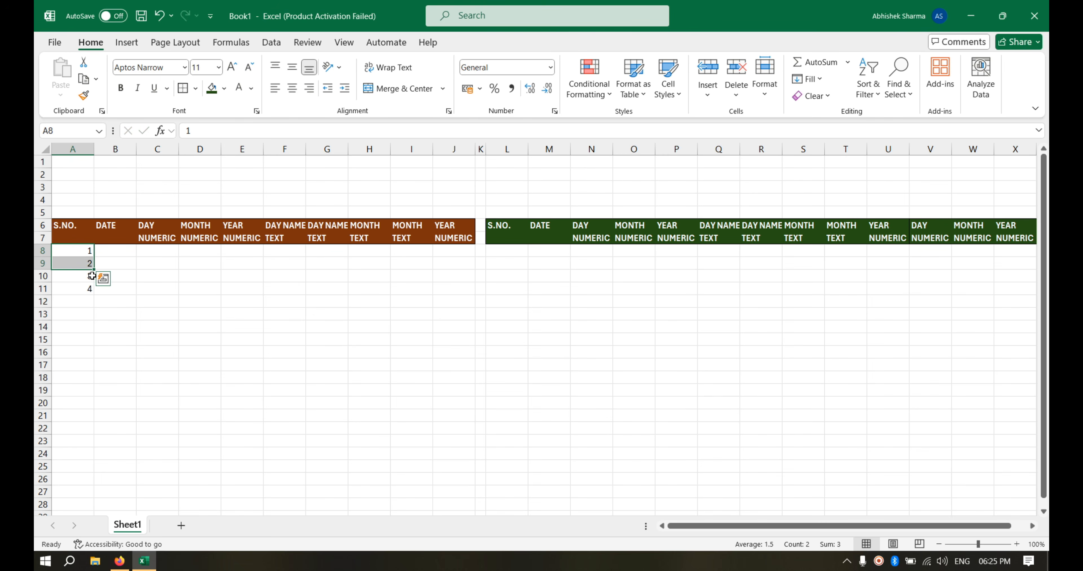
{"action": "left_click_drag", "start_coordinate": [94, 269], "coordinate": [99, 367]}
Apply all borders to the data rows A8:J17 of the first table.
{"action": "left_click_drag", "start_coordinate": [80, 249], "coordinate": [442, 363]}
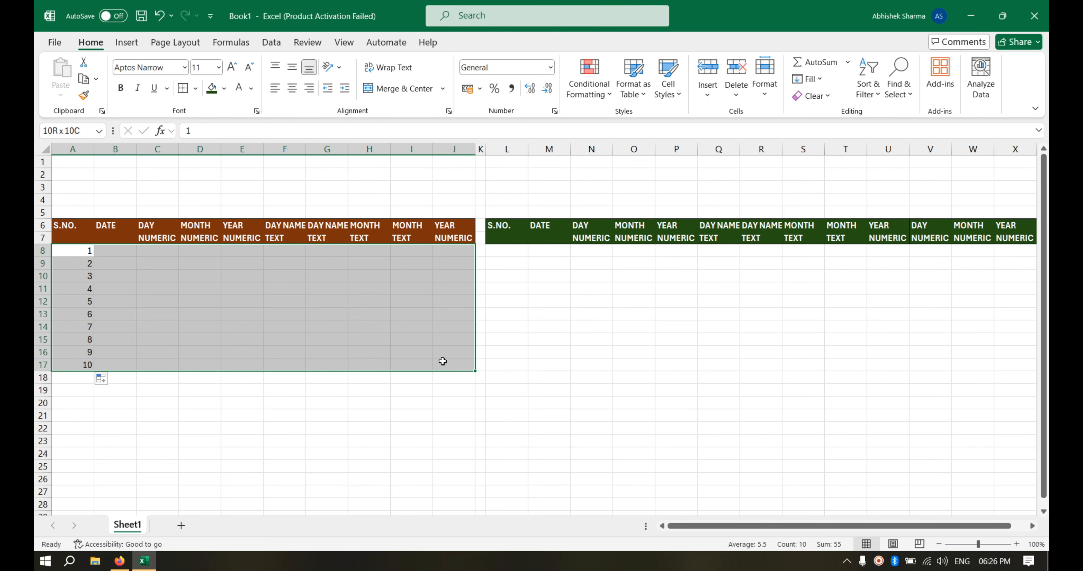
{"action": "left_click", "coordinate": [196, 88]}
{"action": "left_click", "coordinate": [219, 222]}
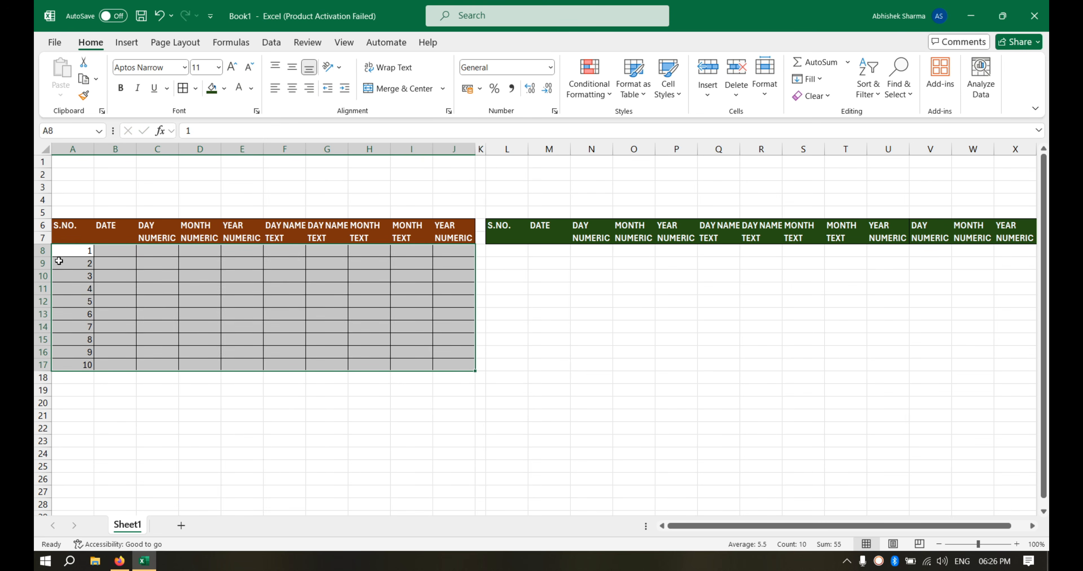
Copy the bordered, numbered rows A8:J17 to L8 and extend their borders from column U across to column X.
{"action": "left_click", "coordinate": [62, 250]}
{"action": "left_click_drag", "start_coordinate": [62, 250], "coordinate": [451, 364]}
{"action": "left_click", "coordinate": [84, 79]}
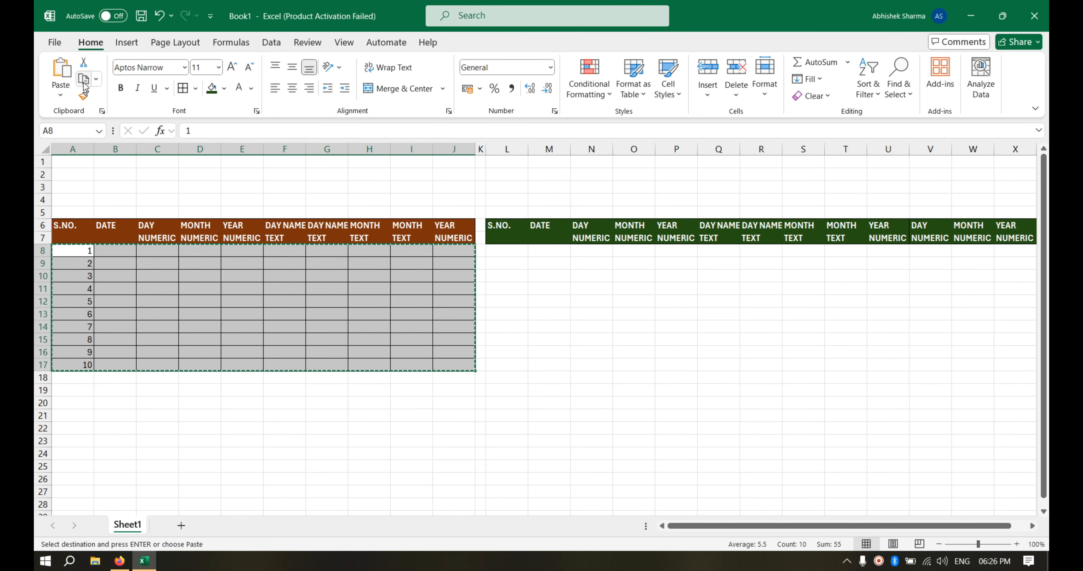
{"action": "left_click", "coordinate": [510, 250]}
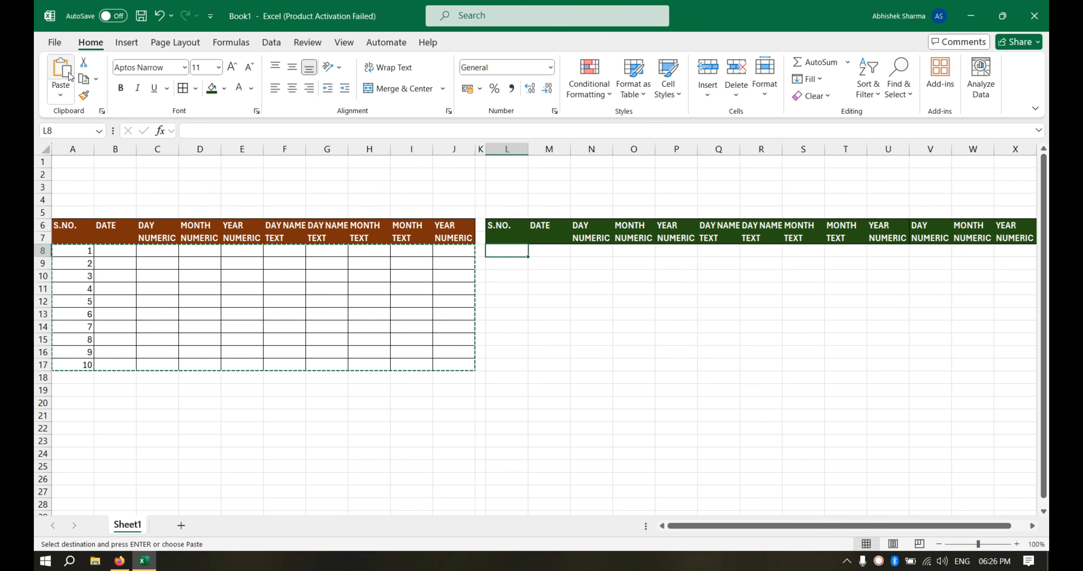
{"action": "key", "text": "ctrl+v"}
{"action": "left_click_drag", "start_coordinate": [888, 251], "coordinate": [1007, 365]}
{"action": "key", "text": "ctrl+r"}
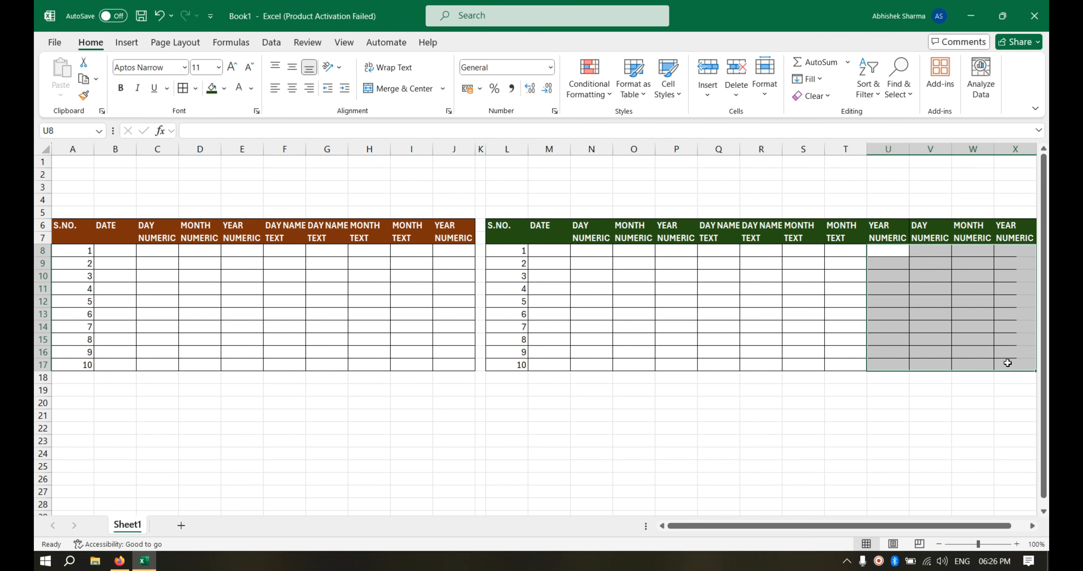
{"action": "left_click", "coordinate": [658, 407]}
Widen the DATE columns B and M in both tables.
{"action": "left_click", "coordinate": [103, 252]}
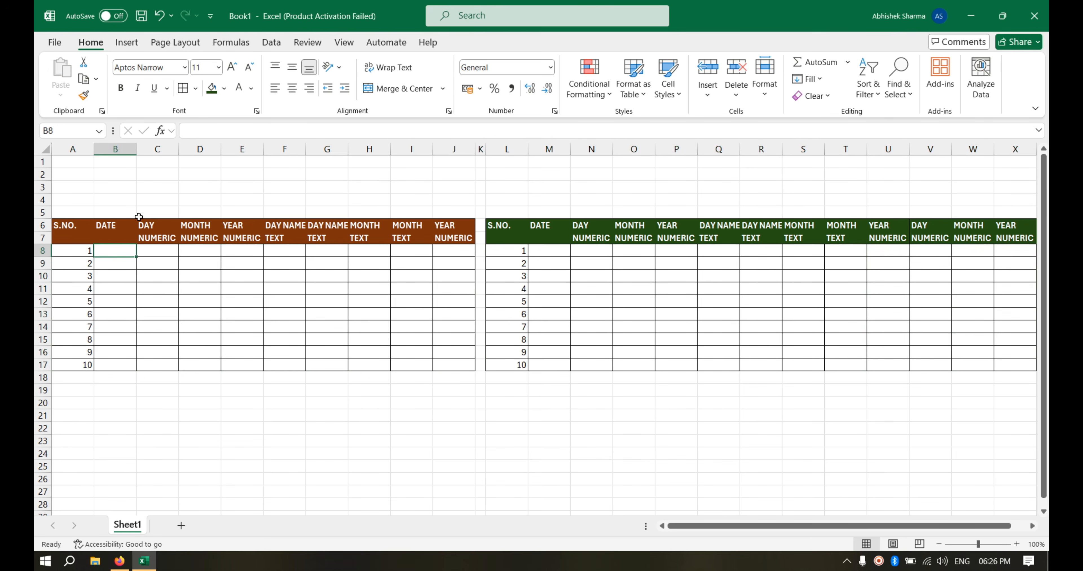
{"action": "left_click_drag", "start_coordinate": [135, 150], "coordinate": [172, 151]}
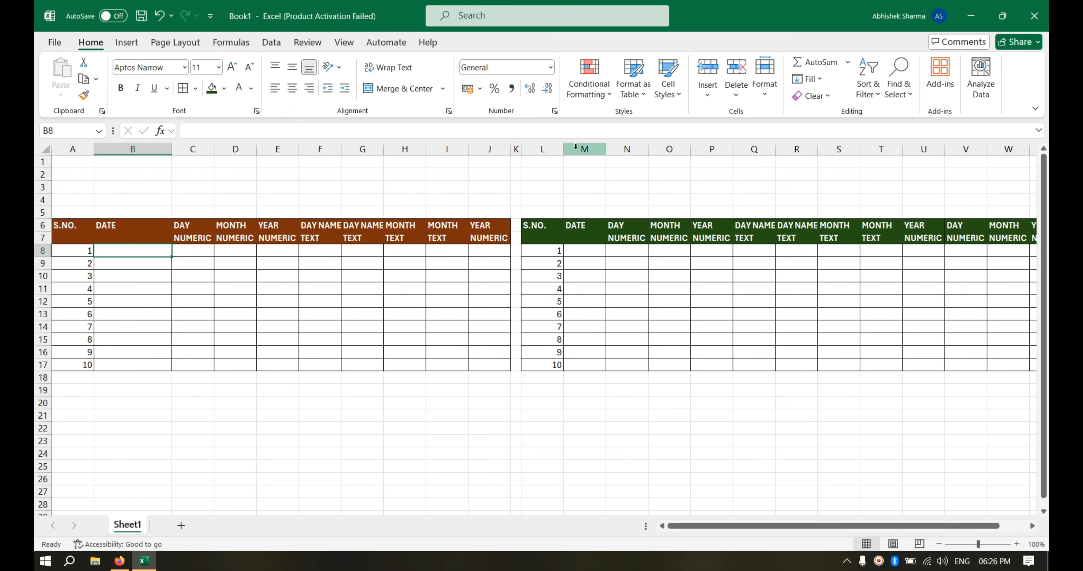
{"action": "left_click_drag", "start_coordinate": [606, 149], "coordinate": [635, 160]}
{"action": "left_click", "coordinate": [587, 465]}
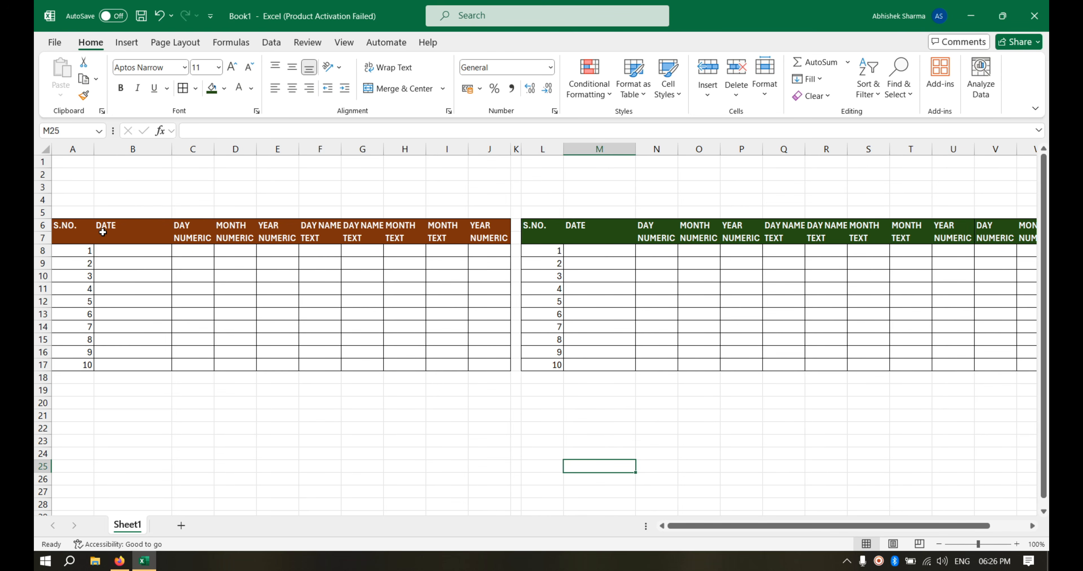
{"action": "left_click", "coordinate": [106, 250]}
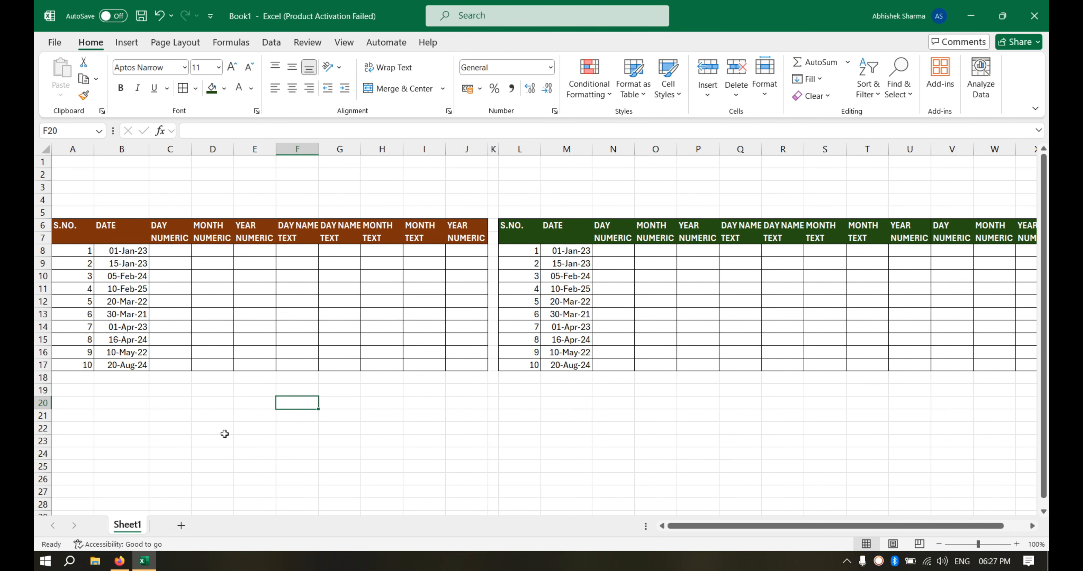
Examine the dates in the DATE columns of both tables and their underlying cell values.
{"action": "left_click", "coordinate": [123, 255]}
{"action": "left_click", "coordinate": [128, 291]}
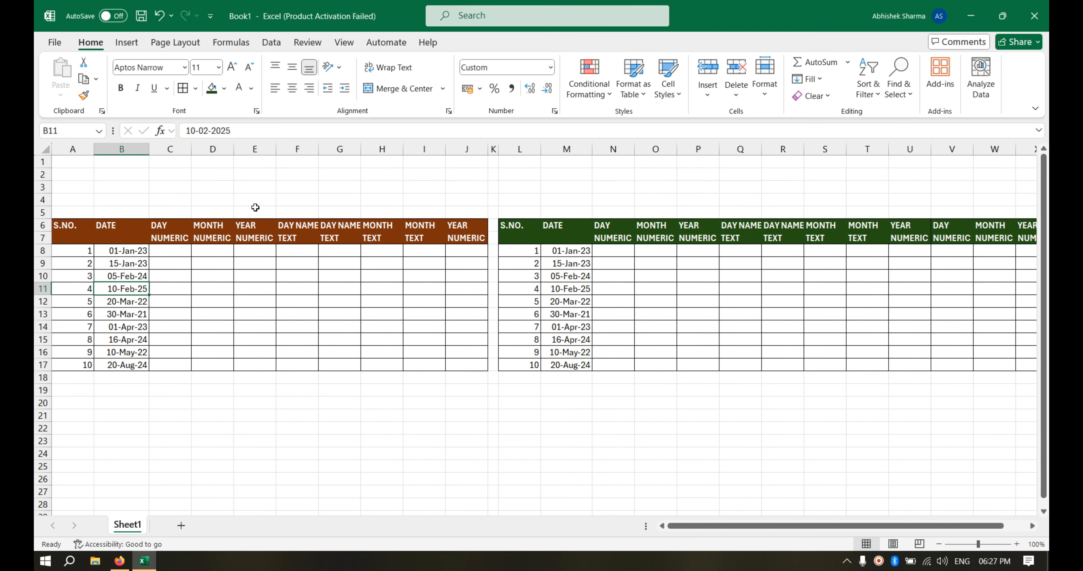
{"action": "left_click_drag", "start_coordinate": [125, 254], "coordinate": [568, 261]}
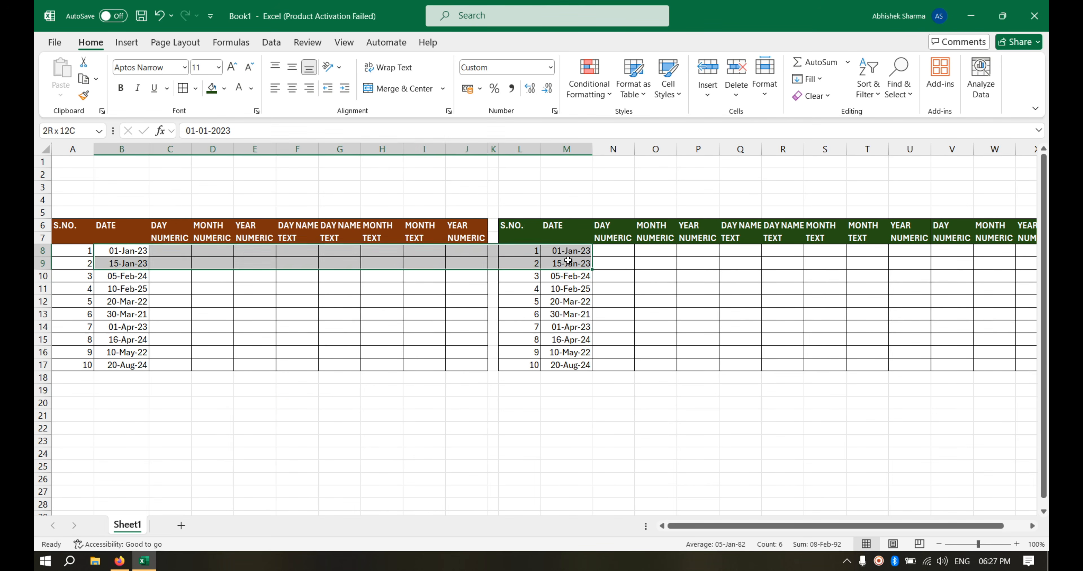
{"action": "left_click", "coordinate": [568, 263]}
{"action": "left_click", "coordinate": [567, 301]}
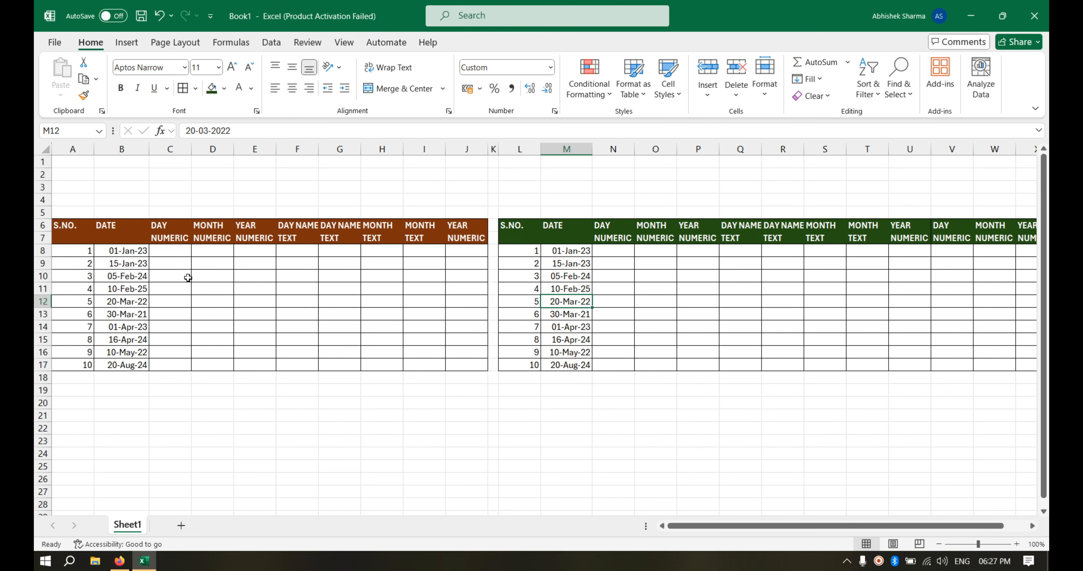
{"action": "left_click", "coordinate": [128, 254]}
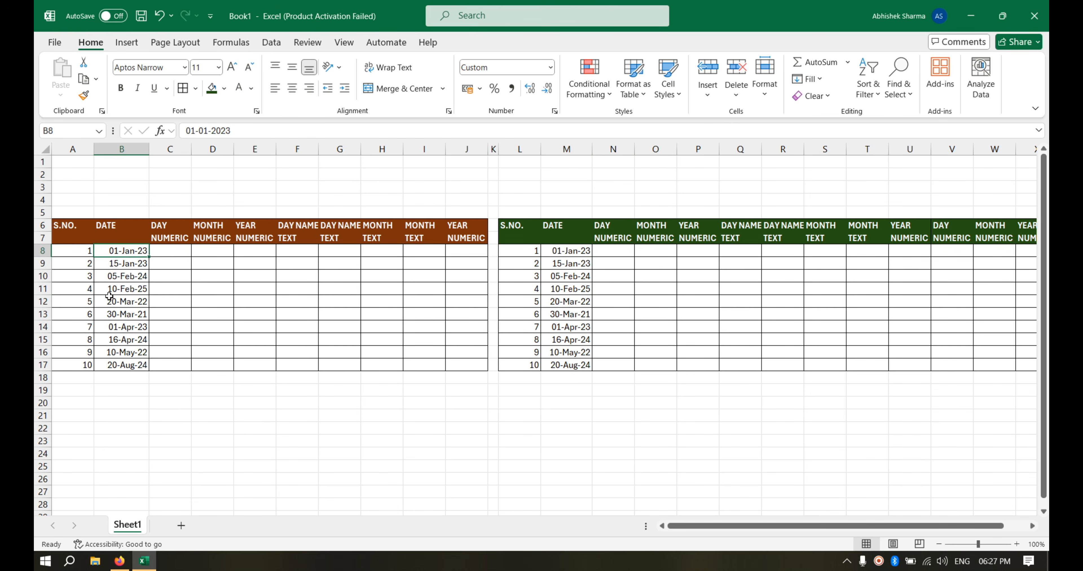
{"action": "left_click", "coordinate": [188, 279]}
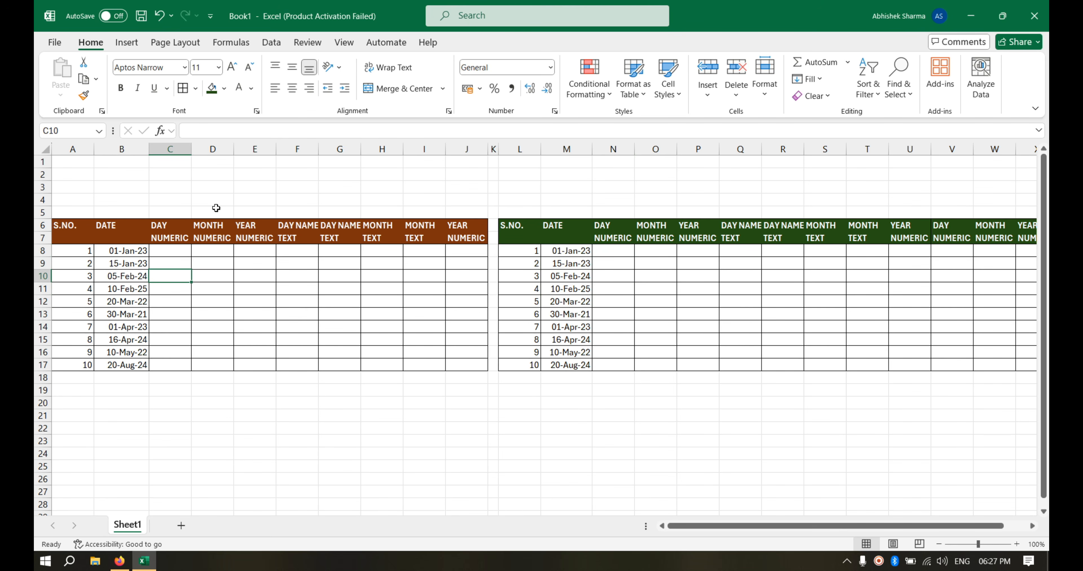
Merge and center A5:J5 above the first table and L5:X5 above the second table.
{"action": "left_click", "coordinate": [59, 215]}
{"action": "left_click_drag", "start_coordinate": [59, 216], "coordinate": [456, 216]}
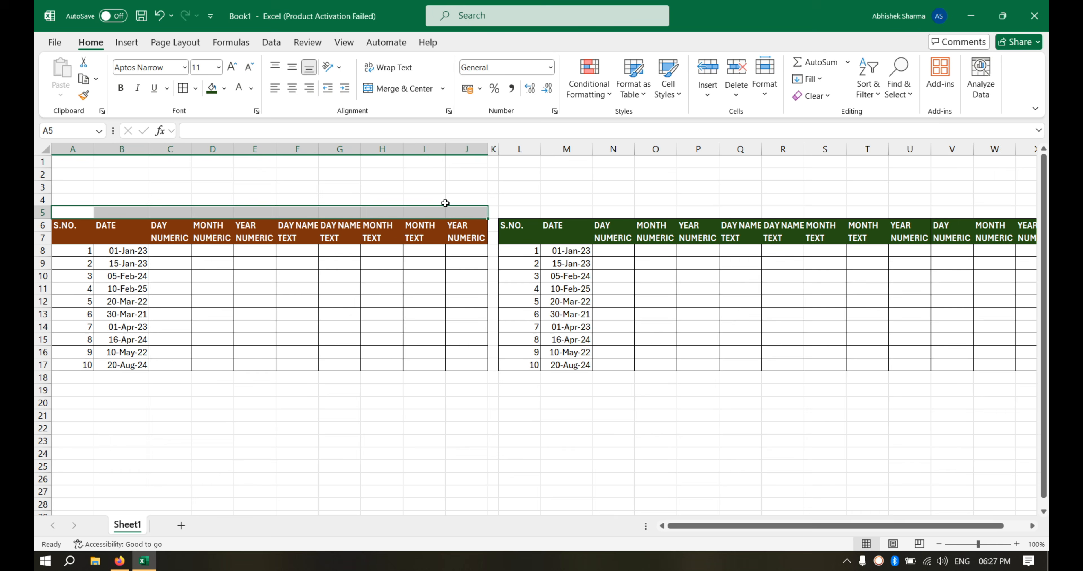
{"action": "left_click", "coordinate": [414, 93]}
{"action": "left_click_drag", "start_coordinate": [527, 208], "coordinate": [935, 209]}
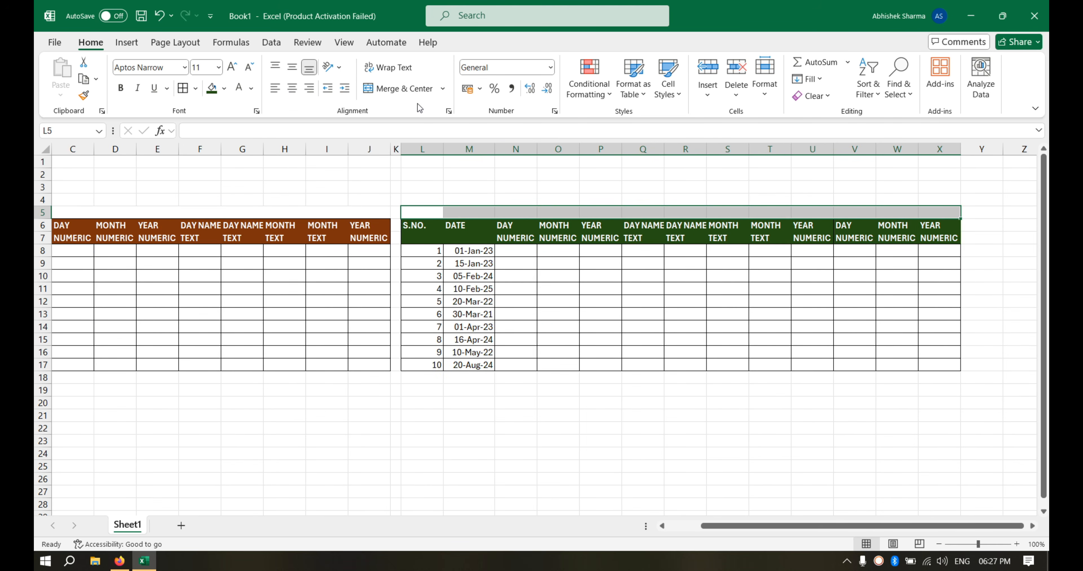
{"action": "left_click", "coordinate": [410, 92]}
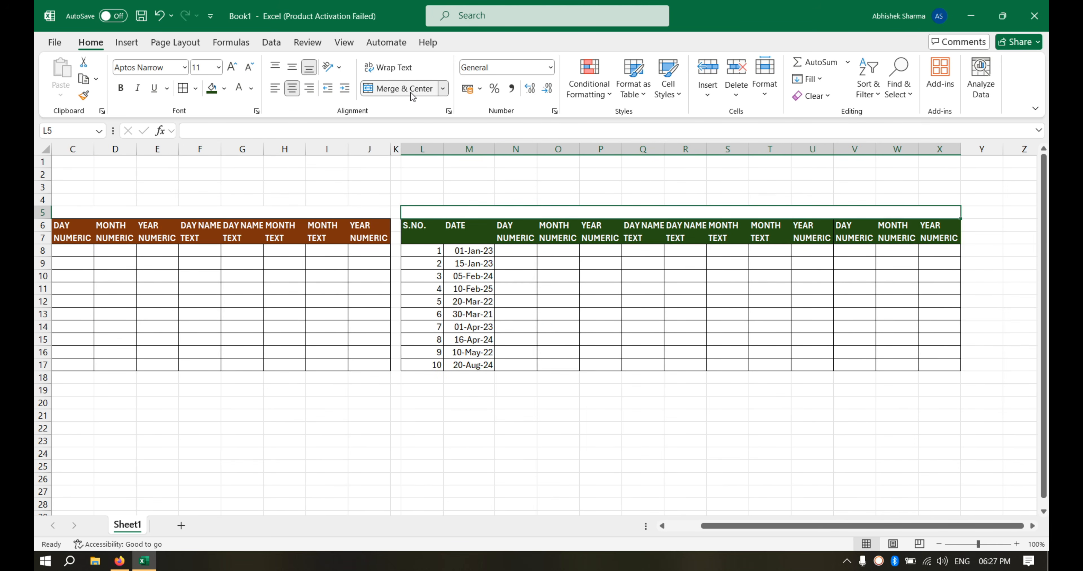
Give the merged title cells L5:X5 and A5:J5 a black fill with white text.
{"action": "left_click", "coordinate": [225, 89]}
{"action": "left_click", "coordinate": [221, 120]}
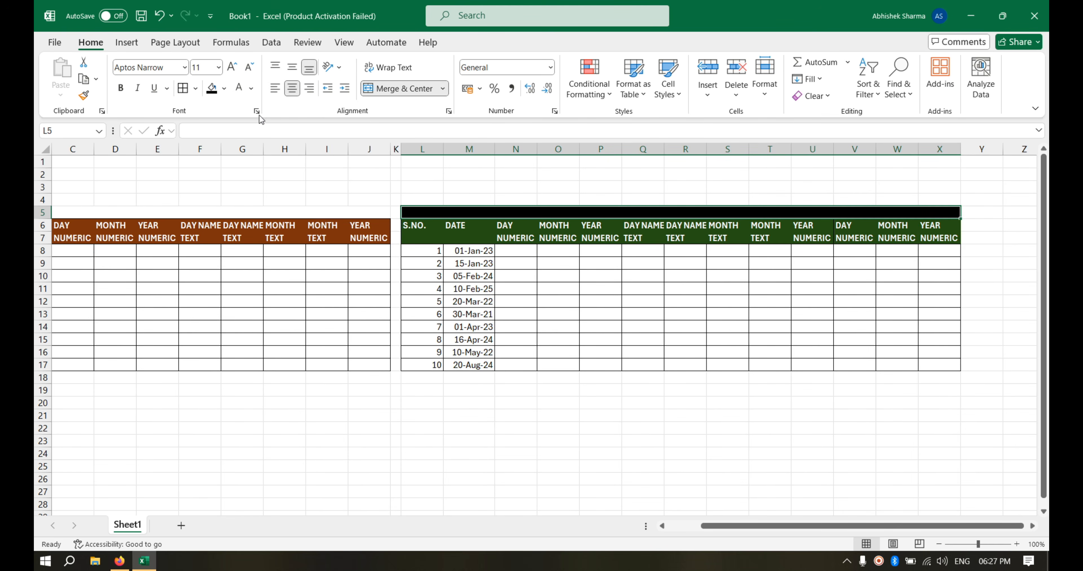
{"action": "left_click", "coordinate": [249, 209]}
{"action": "left_click", "coordinate": [211, 88]}
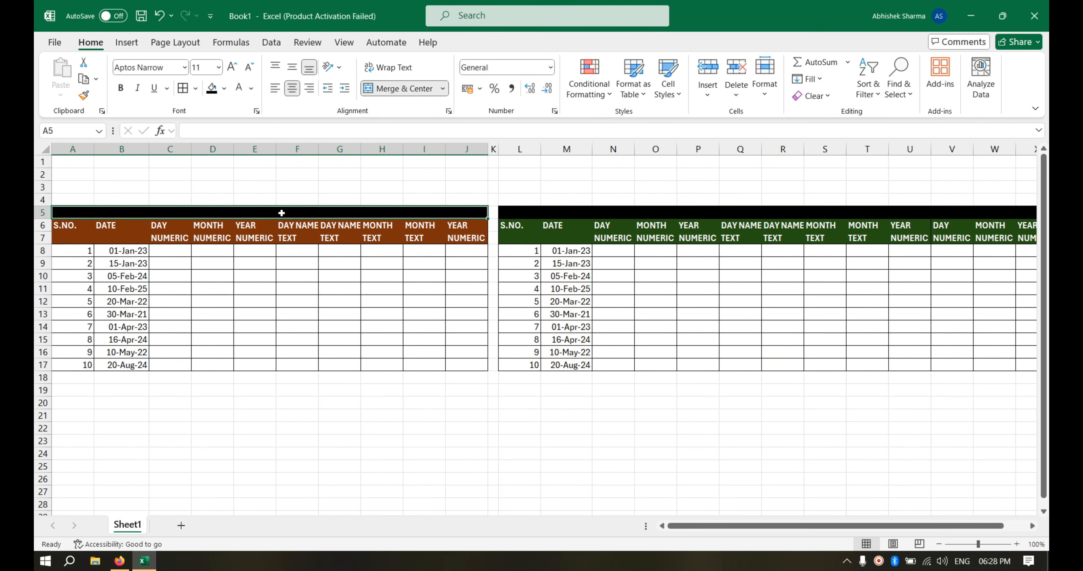
Enter the title WITHOUT FORMULA in the merged cell above the first table.
{"action": "type", "text": "WITHOUT"}
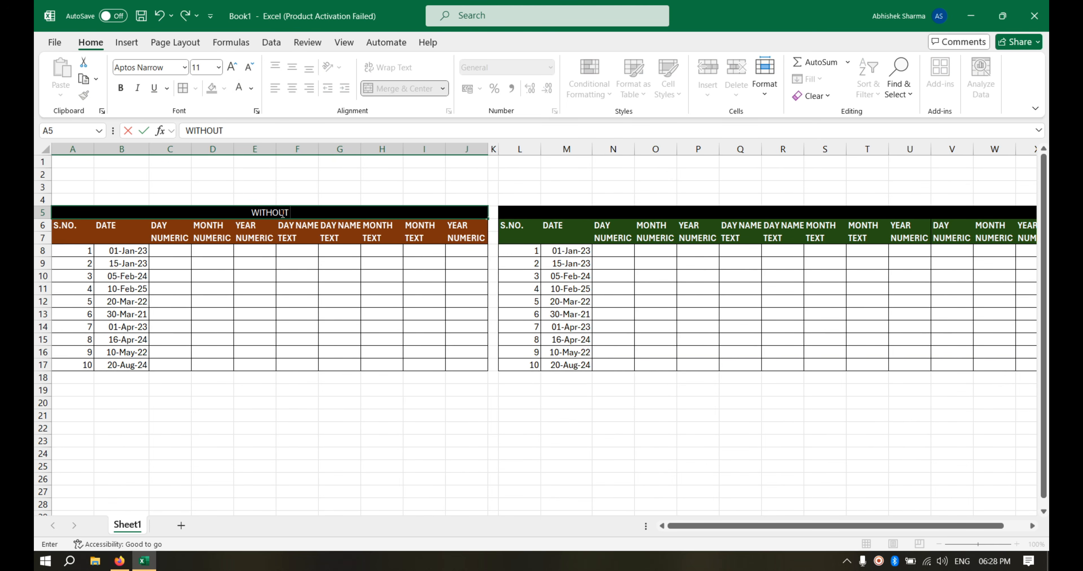
{"action": "type", "text": " FORMULA"}
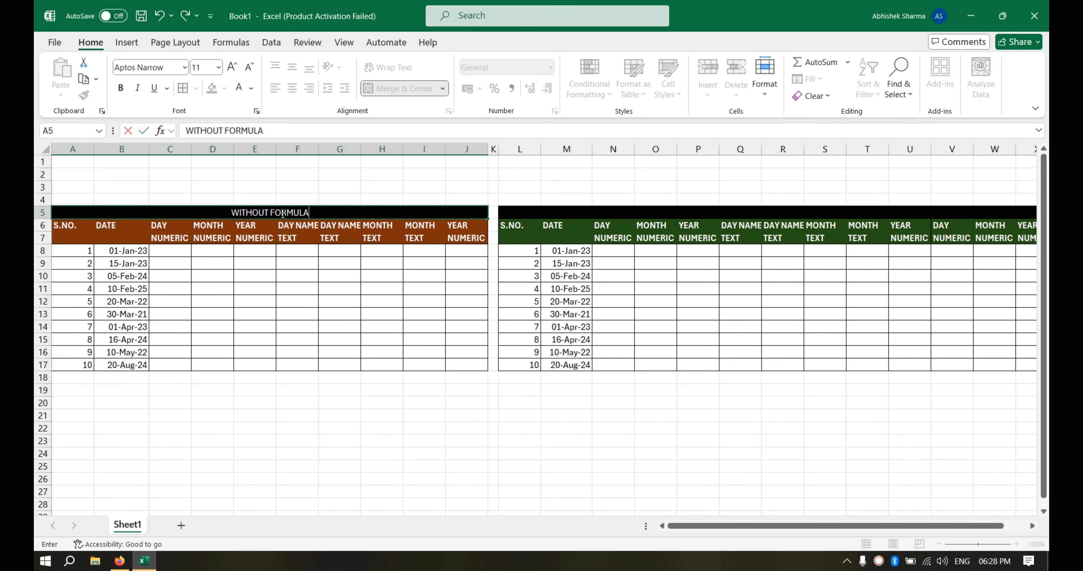
{"action": "key", "text": "Return"}
{"action": "left_click", "coordinate": [282, 213]}
{"action": "key", "text": "ctrl+c"}
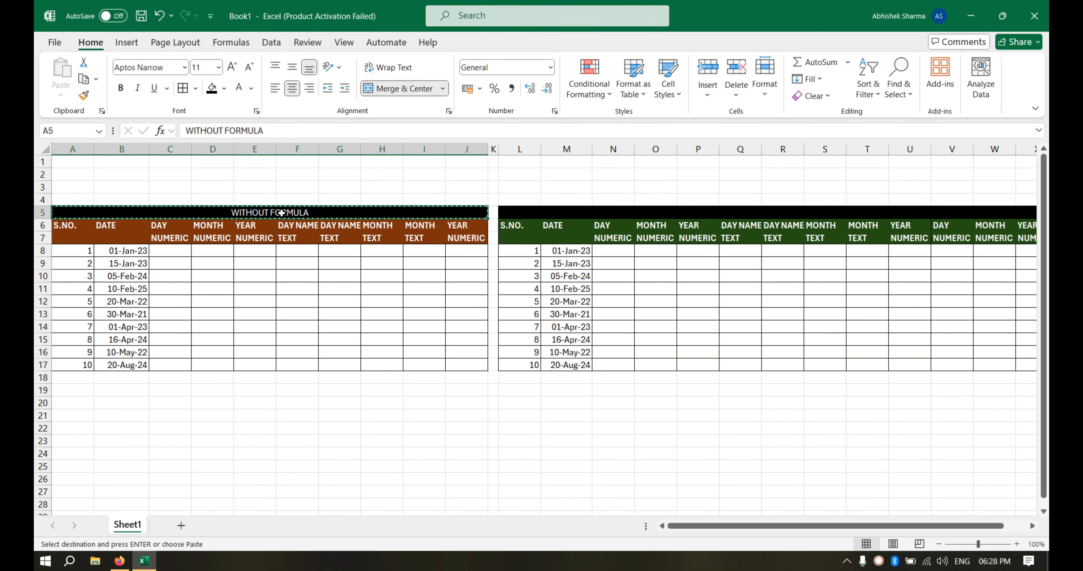
{"action": "key", "text": "Right"}
{"action": "key", "text": "Right"}
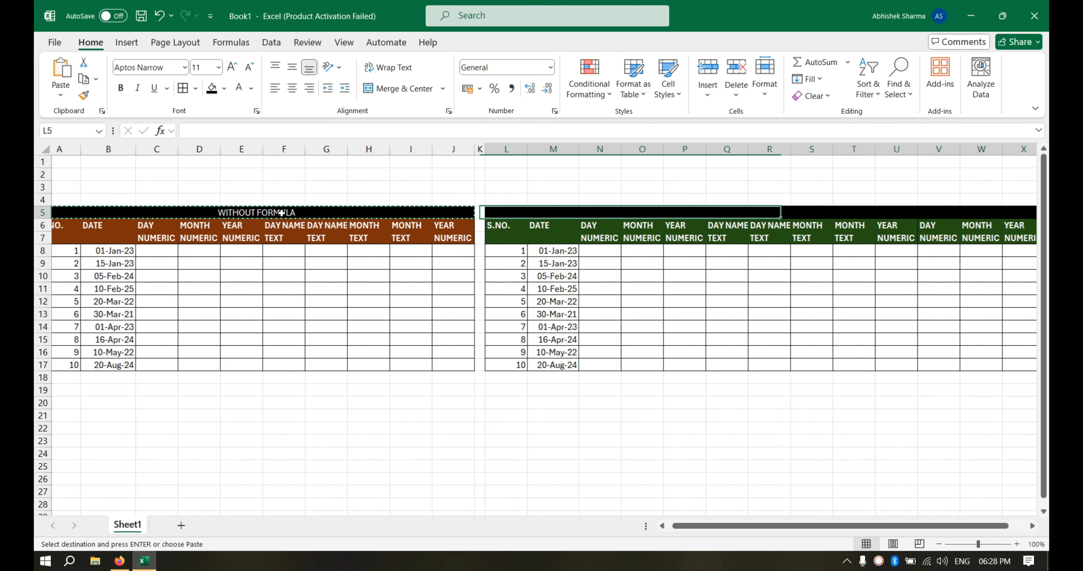
{"action": "key", "text": "Left"}
{"action": "key", "text": "Left"}
Copy the first title's text into L5, edit it to WITH FORMULA, and make both table titles bold.
{"action": "key", "text": "F2"}
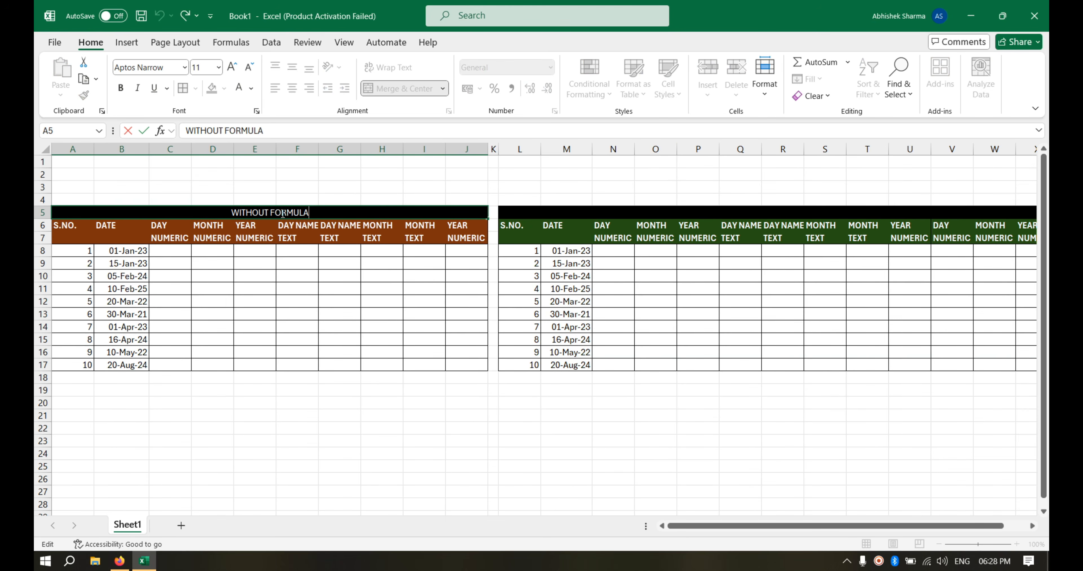
{"action": "key", "text": "ctrl+a"}
{"action": "key", "text": "ctrl+c"}
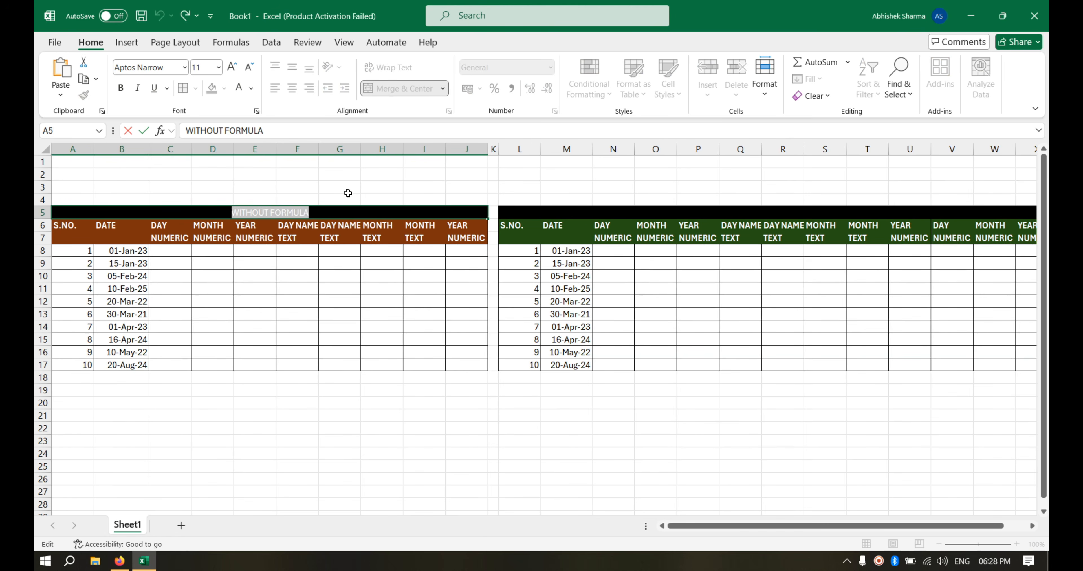
{"action": "left_click", "coordinate": [688, 212]}
{"action": "key", "text": "ctrl+v"}
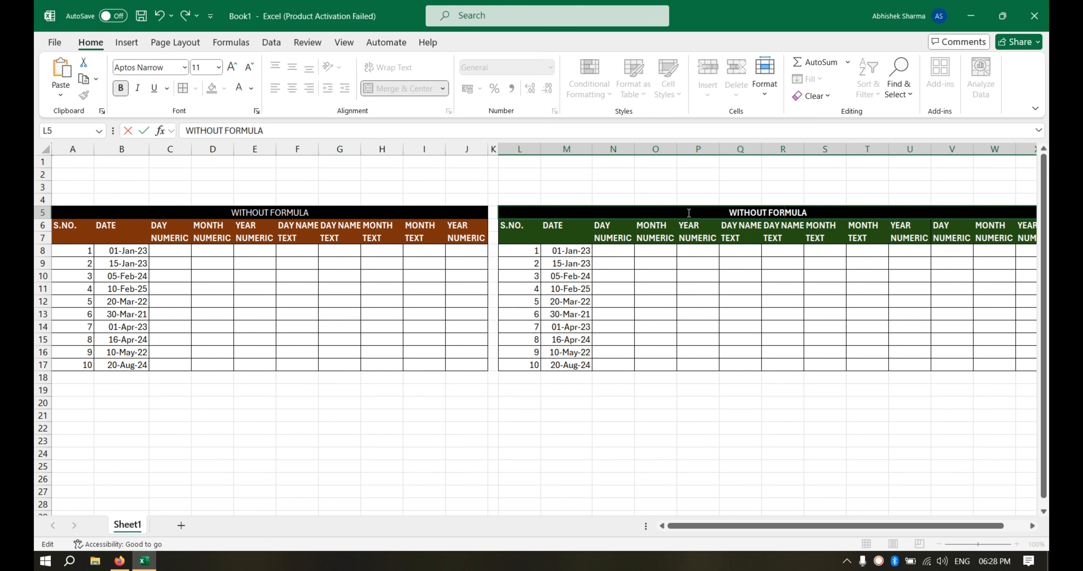
{"action": "key", "text": "BackSpace"}
{"action": "key", "text": "BackSpace"}
{"action": "key", "text": "BackSpace"}
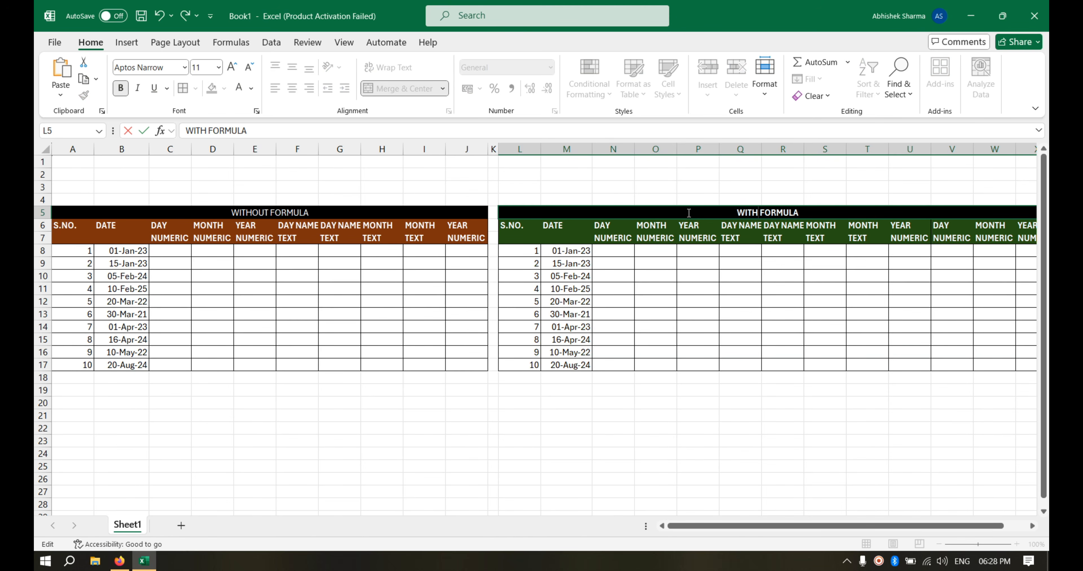
{"action": "key", "text": "Return"}
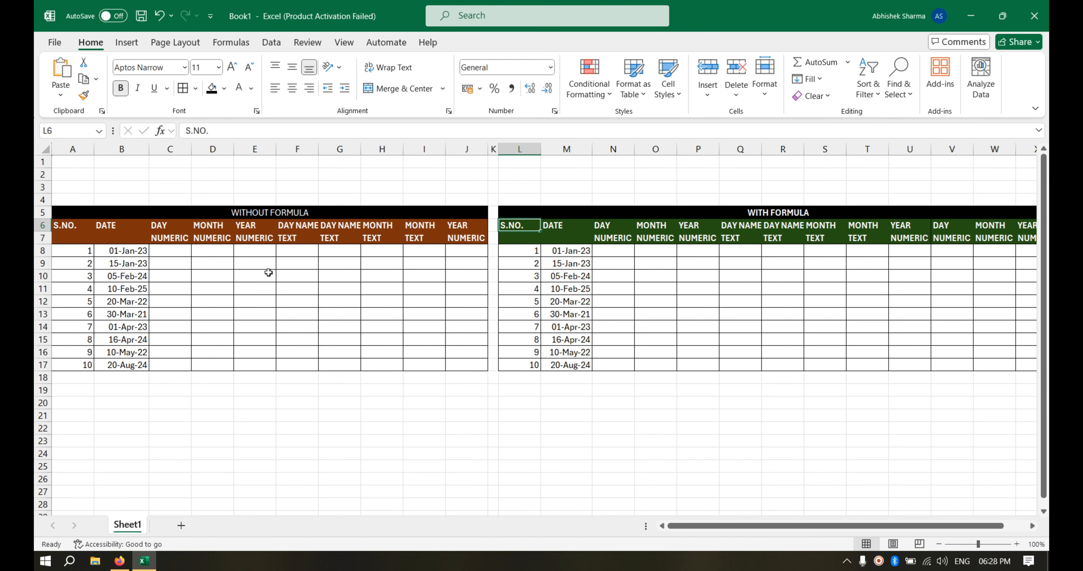
{"action": "left_click", "coordinate": [245, 211]}
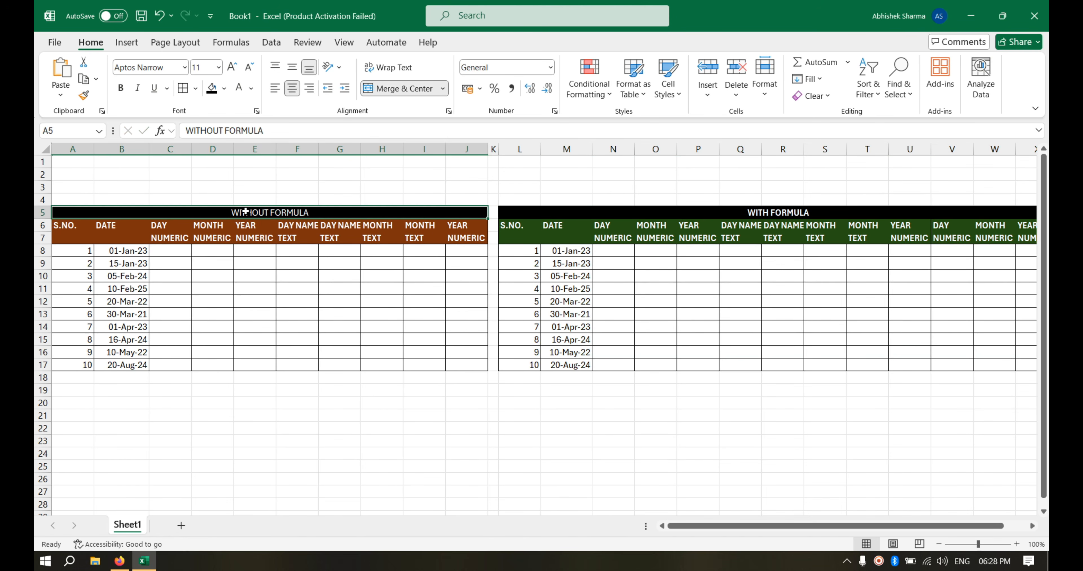
{"action": "left_click", "coordinate": [375, 303]}
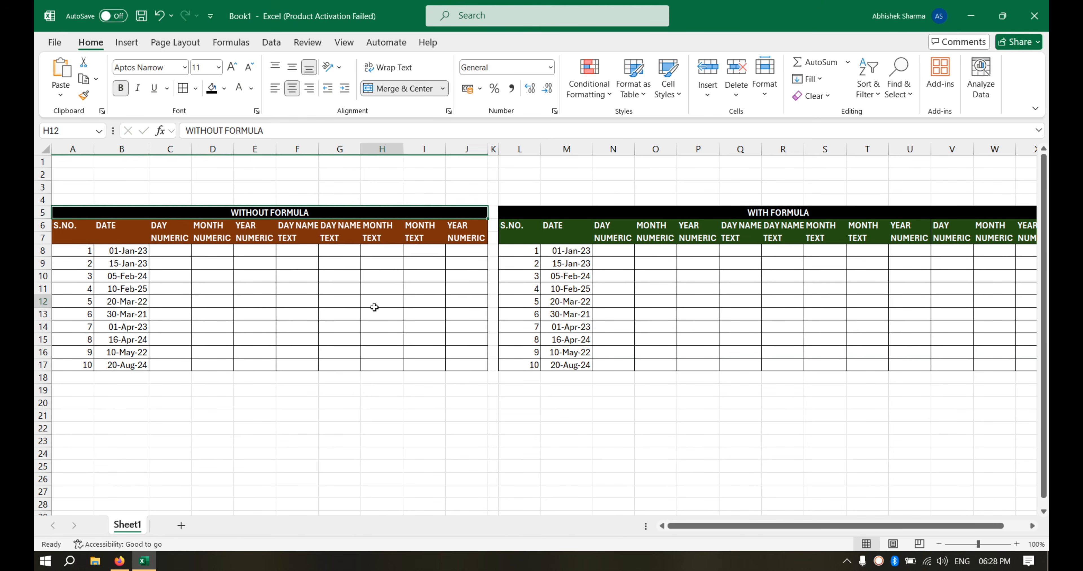
{"action": "left_click", "coordinate": [162, 253]}
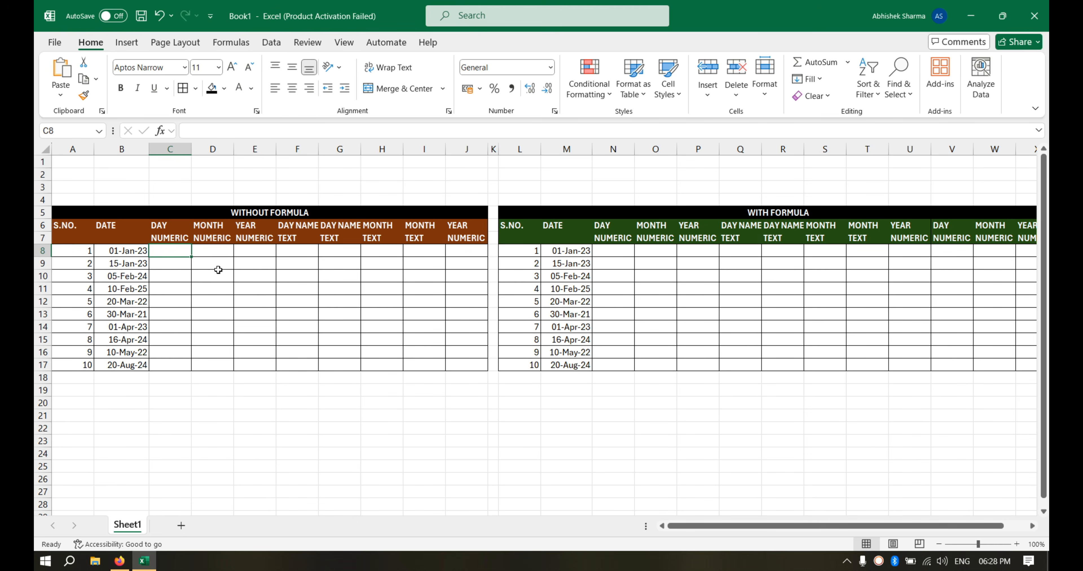
{"action": "type", "text": "="}
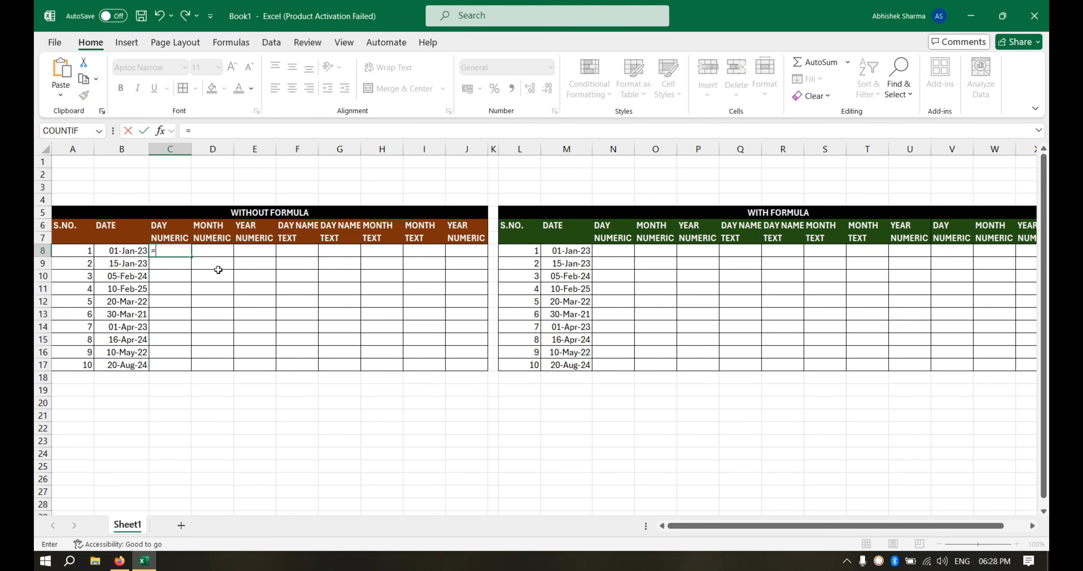
{"action": "left_click", "coordinate": [117, 251]}
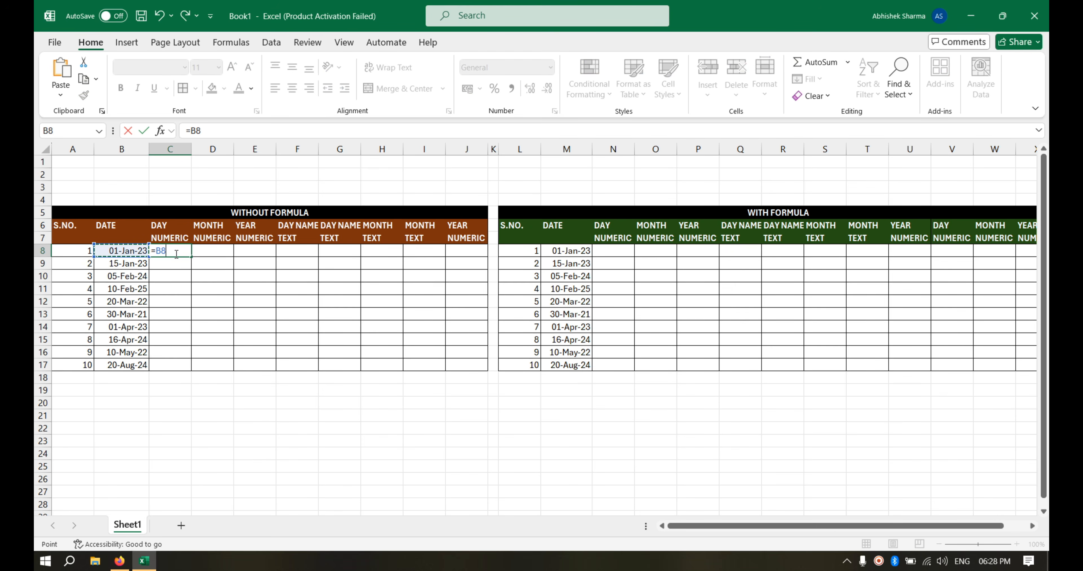
{"action": "key", "text": "BackSpace"}
{"action": "key", "text": "BackSpace"}
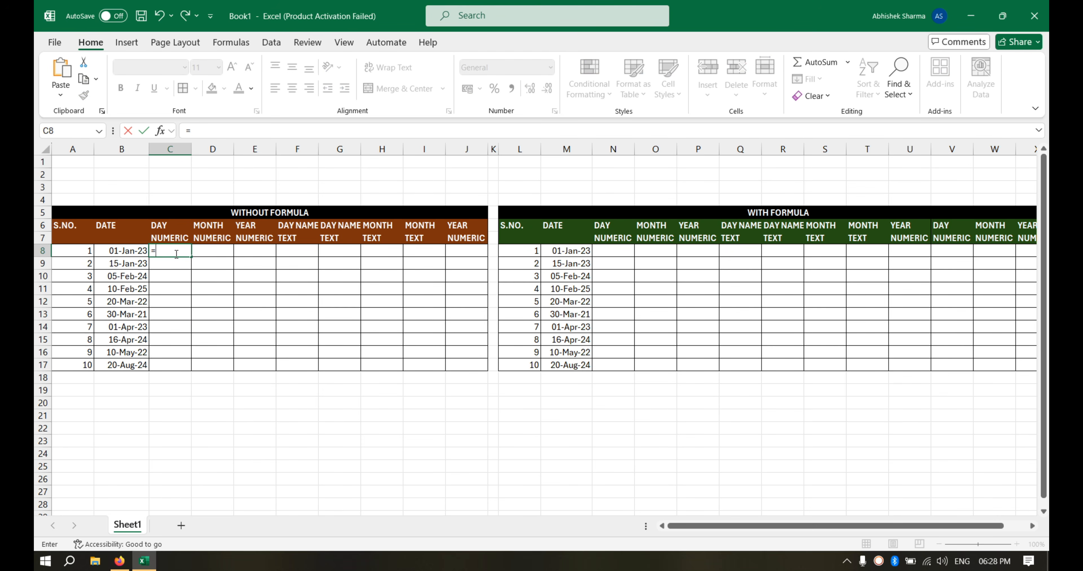
{"action": "key", "text": "BackSpace"}
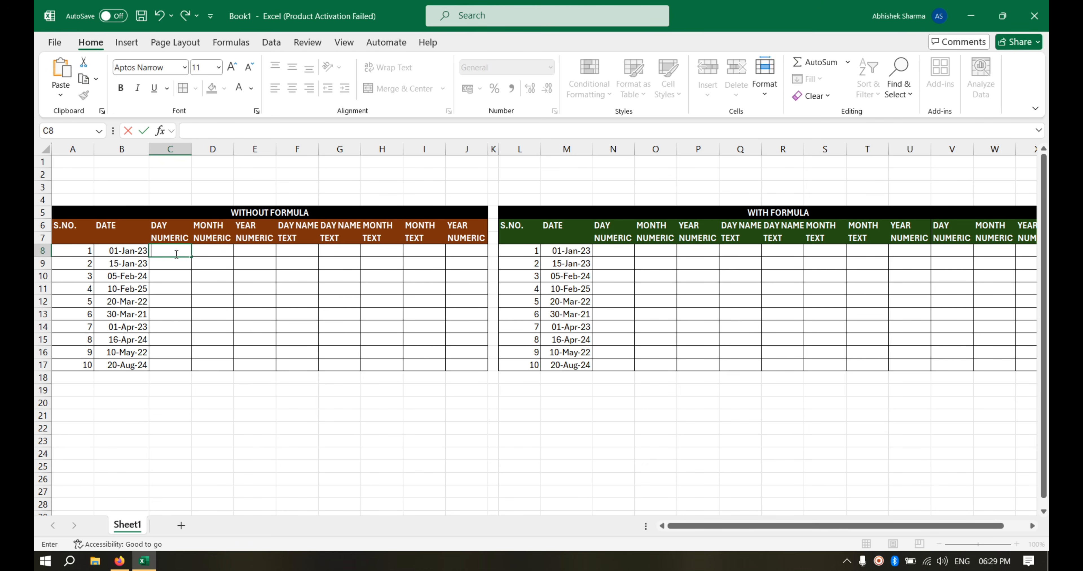
Enter the formula =$B8 in C8, locking the reference to the DATE column.
{"action": "type", "text": "="}
{"action": "left_click", "coordinate": [135, 251]}
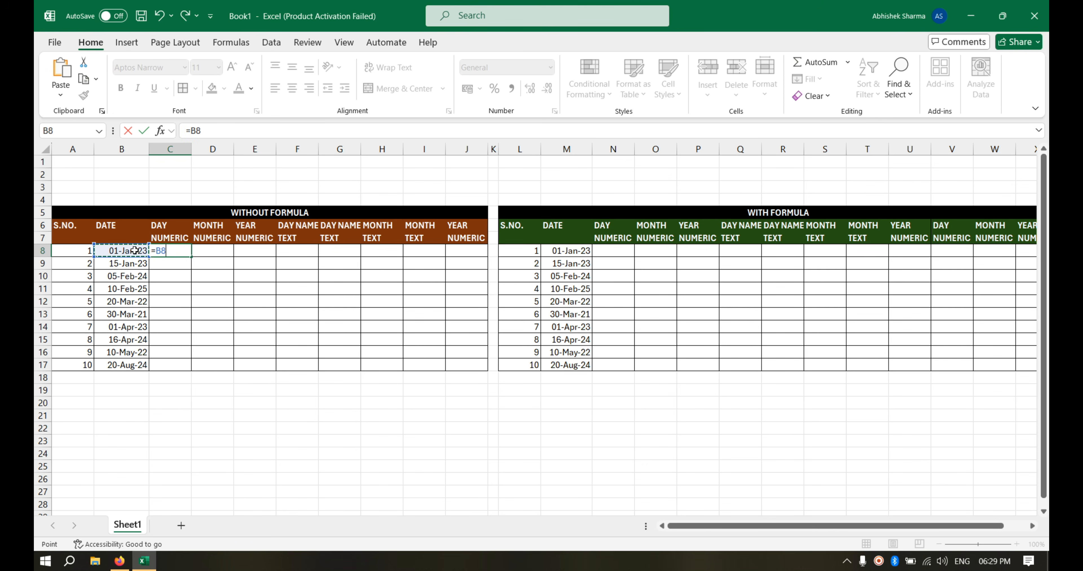
{"action": "left_click", "coordinate": [157, 251]}
{"action": "type", "text": "$"}
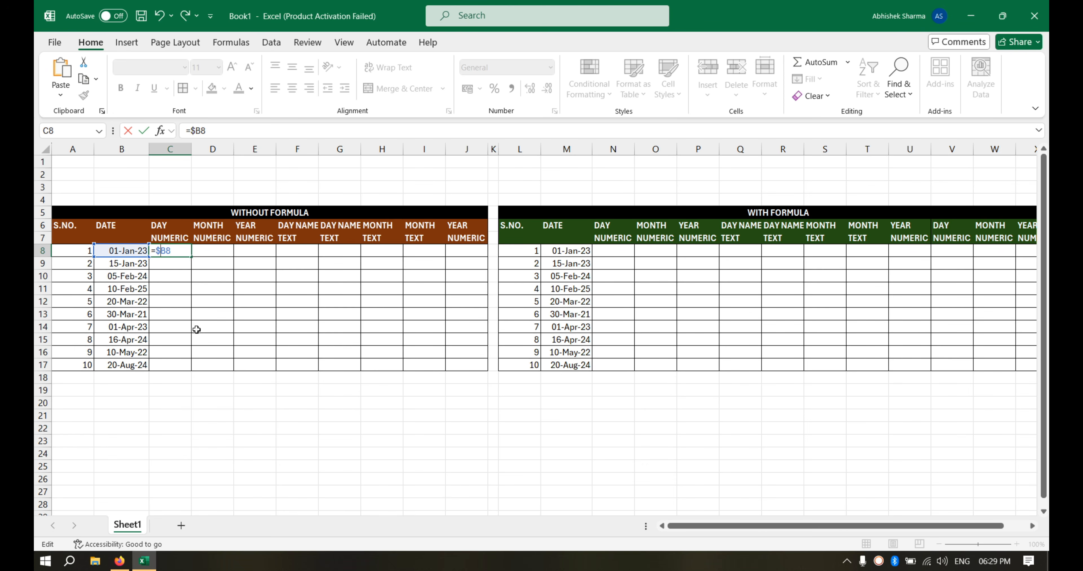
{"action": "key", "text": "Return"}
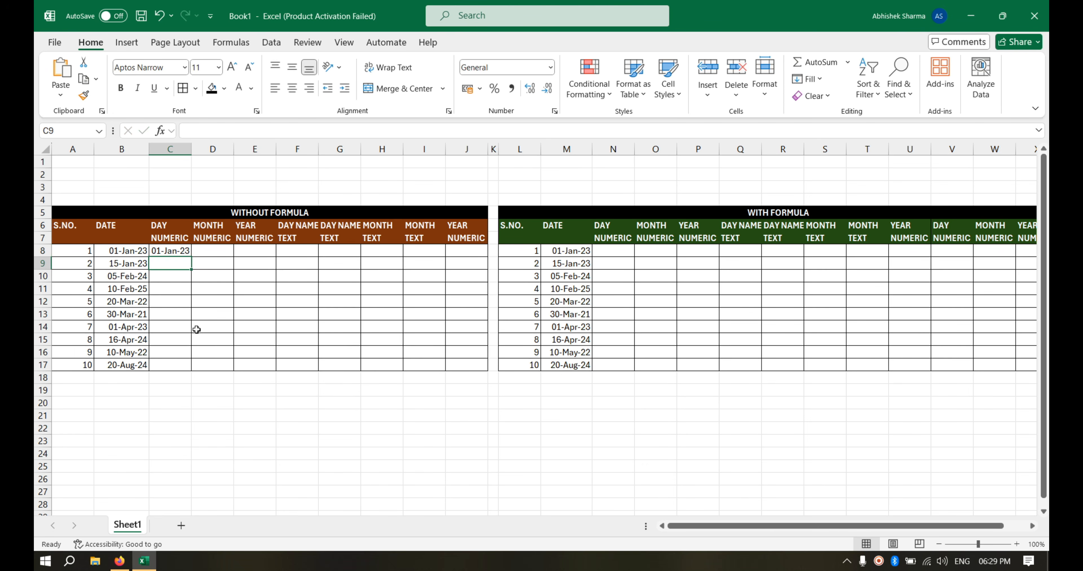
Fill the C8 formula across C8:J17 of the first table and autofit the widths of columns C to J.
{"action": "left_click", "coordinate": [166, 249]}
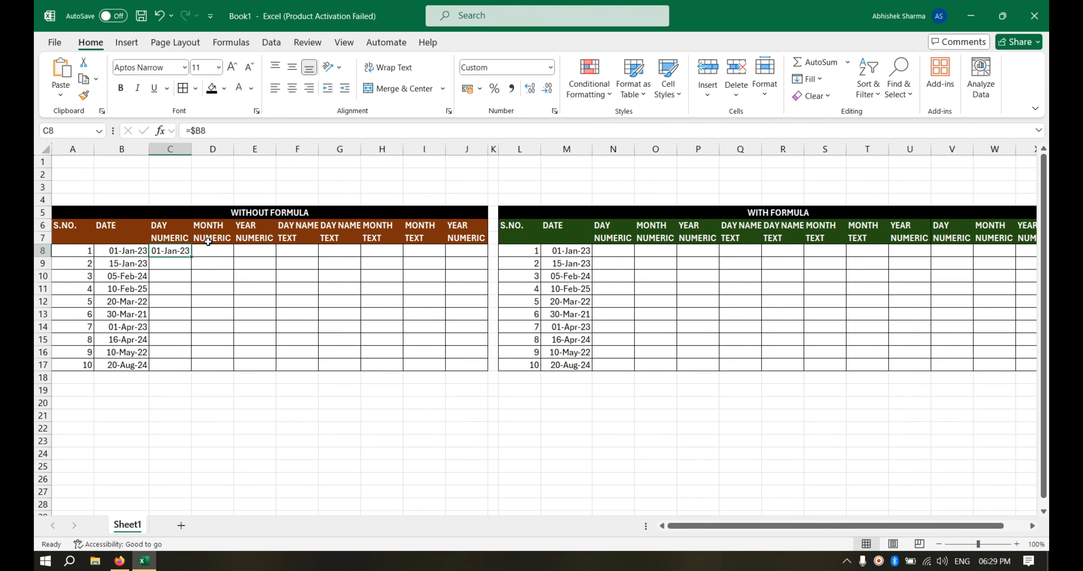
{"action": "left_click_drag", "start_coordinate": [192, 258], "coordinate": [194, 364]}
{"action": "left_click_drag", "start_coordinate": [181, 252], "coordinate": [180, 263]}
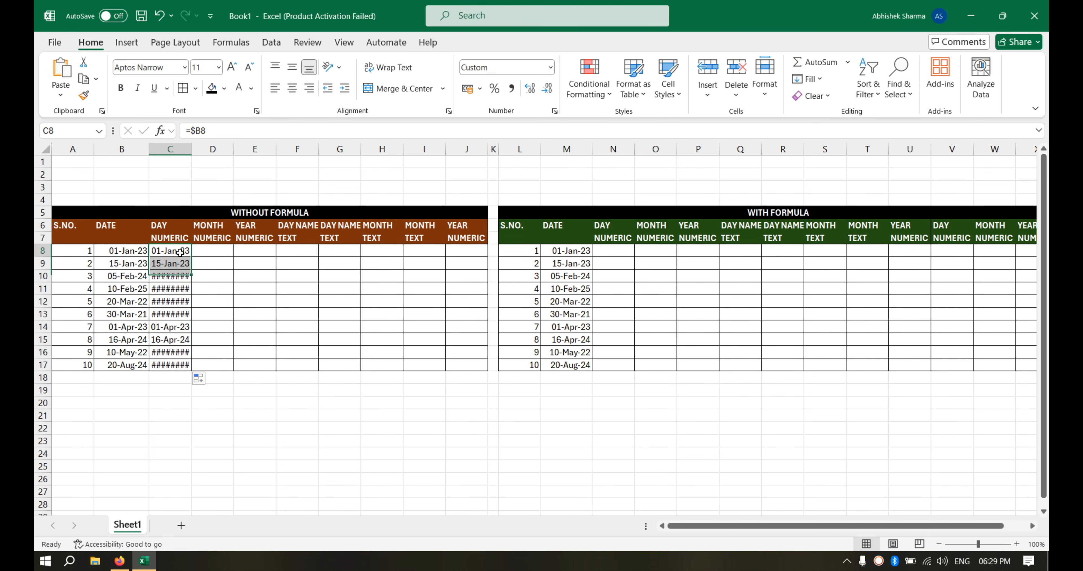
{"action": "left_click", "coordinate": [181, 252]}
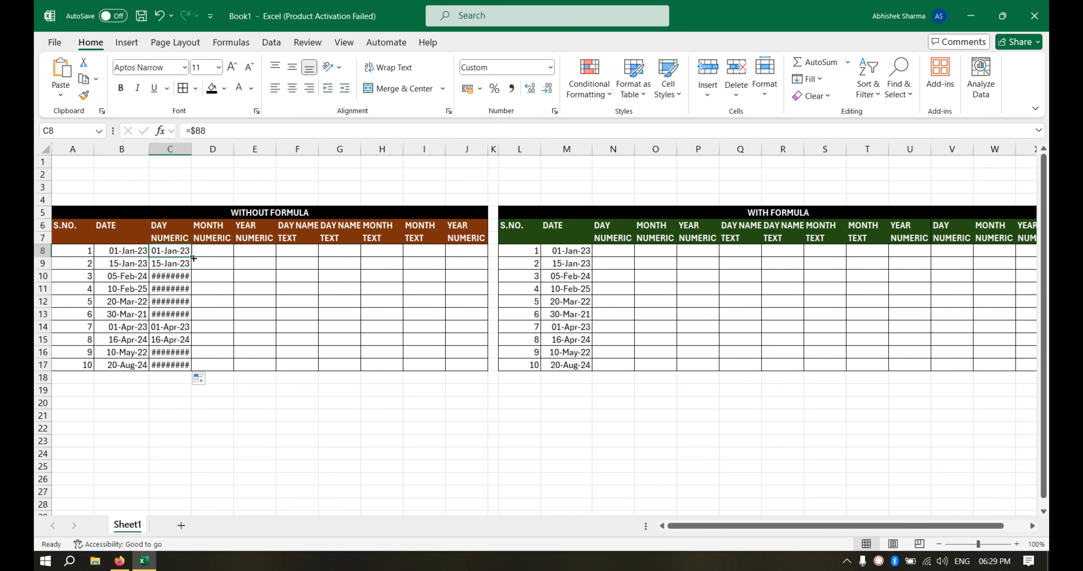
{"action": "left_click_drag", "start_coordinate": [193, 258], "coordinate": [496, 369]}
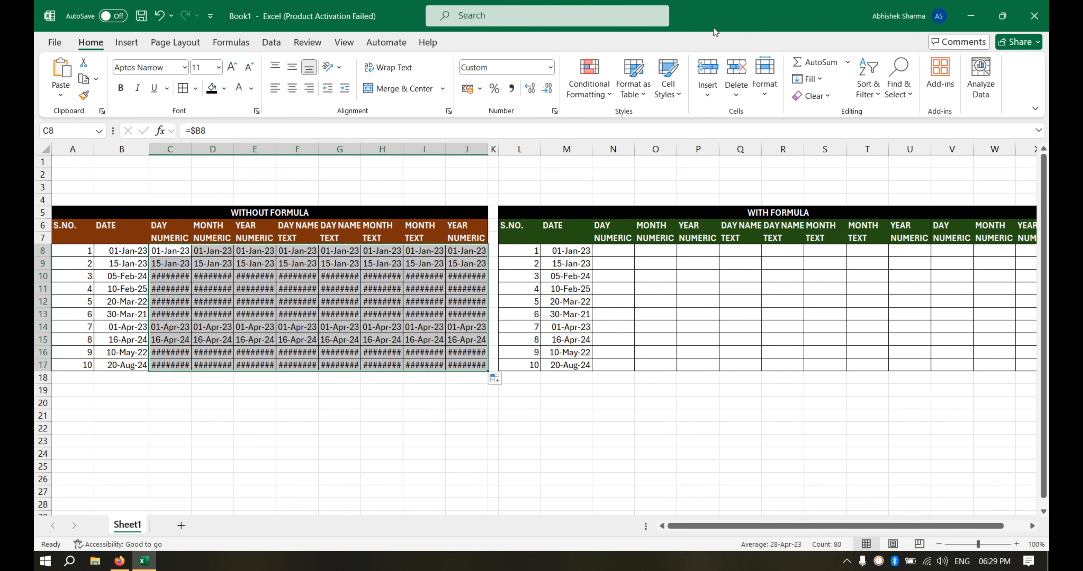
{"action": "left_click", "coordinate": [765, 86]}
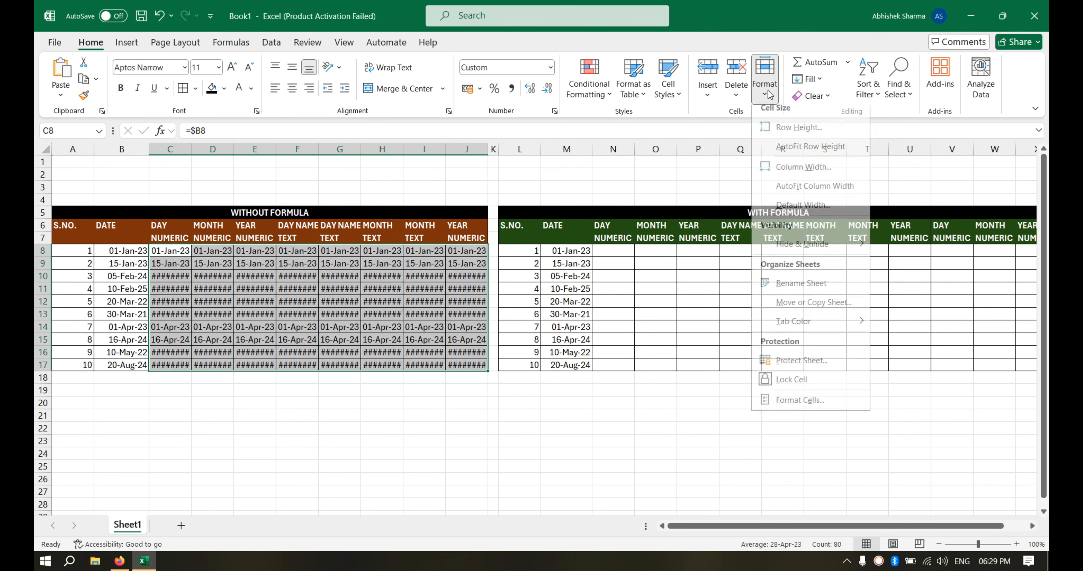
{"action": "left_click", "coordinate": [780, 194]}
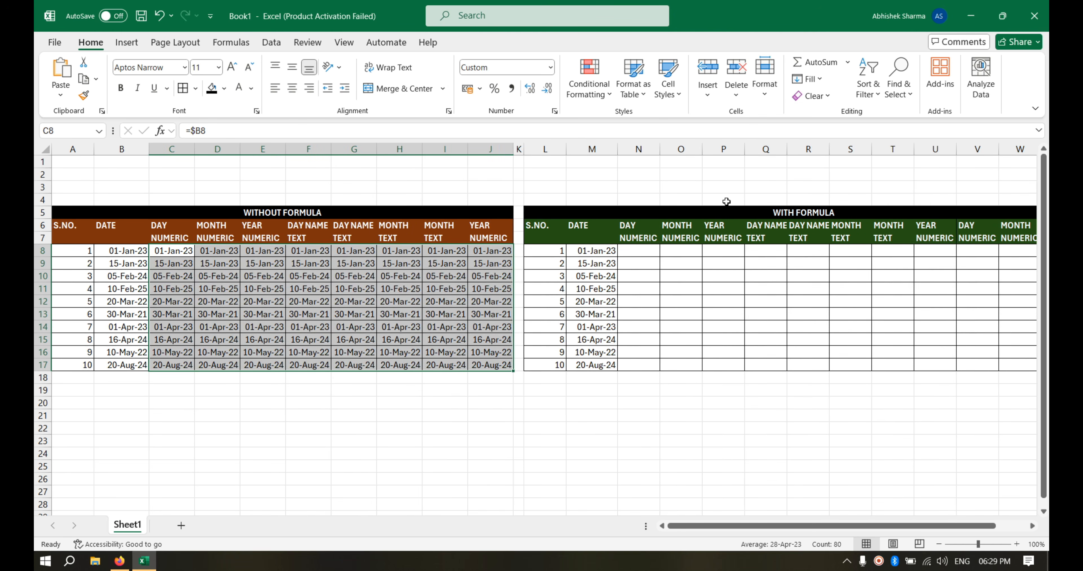
{"action": "left_click", "coordinate": [181, 365]}
{"action": "left_click", "coordinate": [119, 255]}
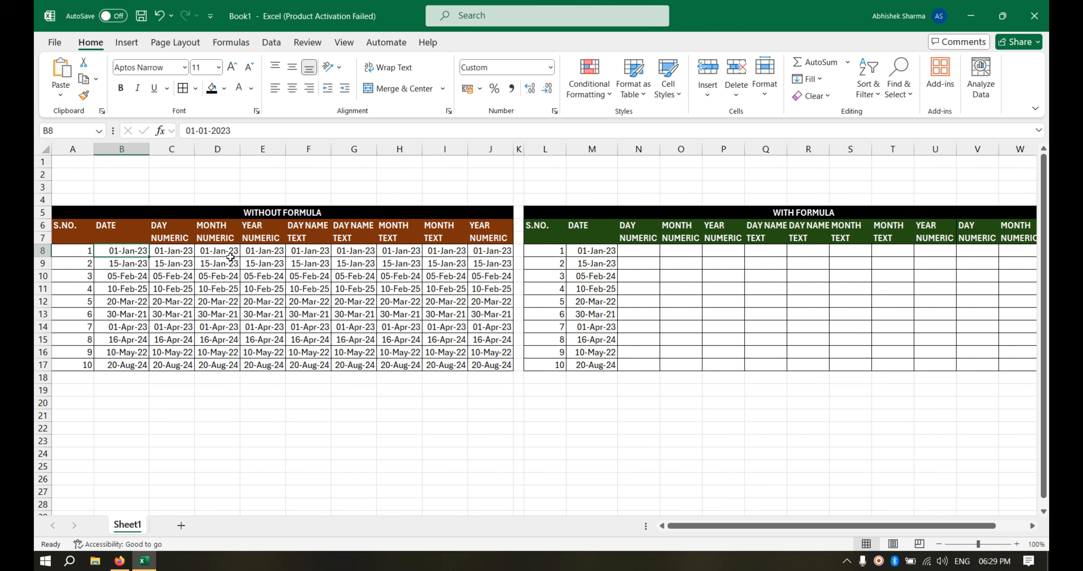
{"action": "left_click", "coordinate": [164, 251]}
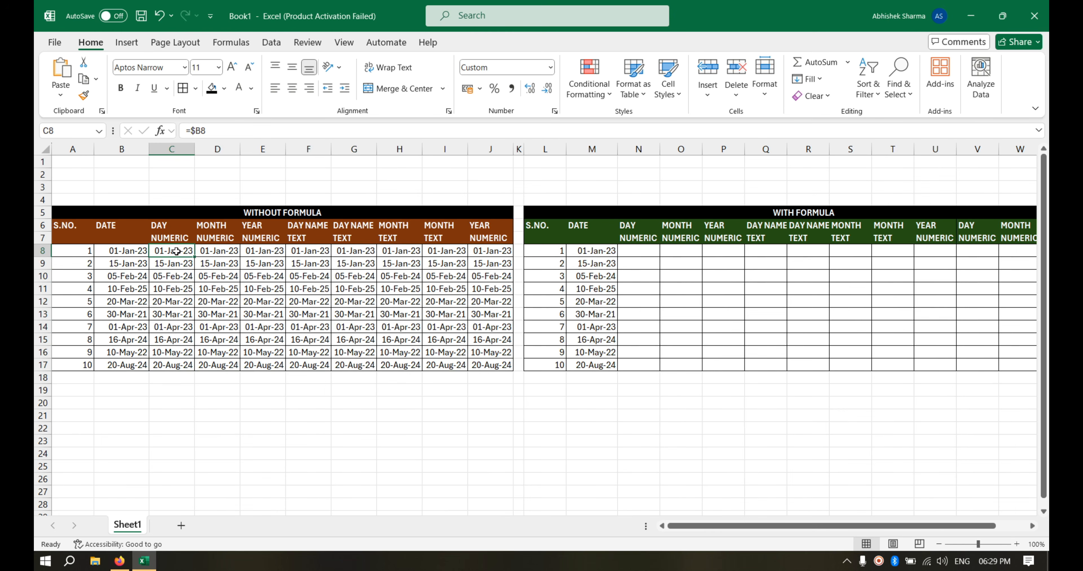
Apply the custom number format dd to the numeric day cells C8:C17 of the first table.
{"action": "left_click_drag", "start_coordinate": [176, 252], "coordinate": [172, 364]}
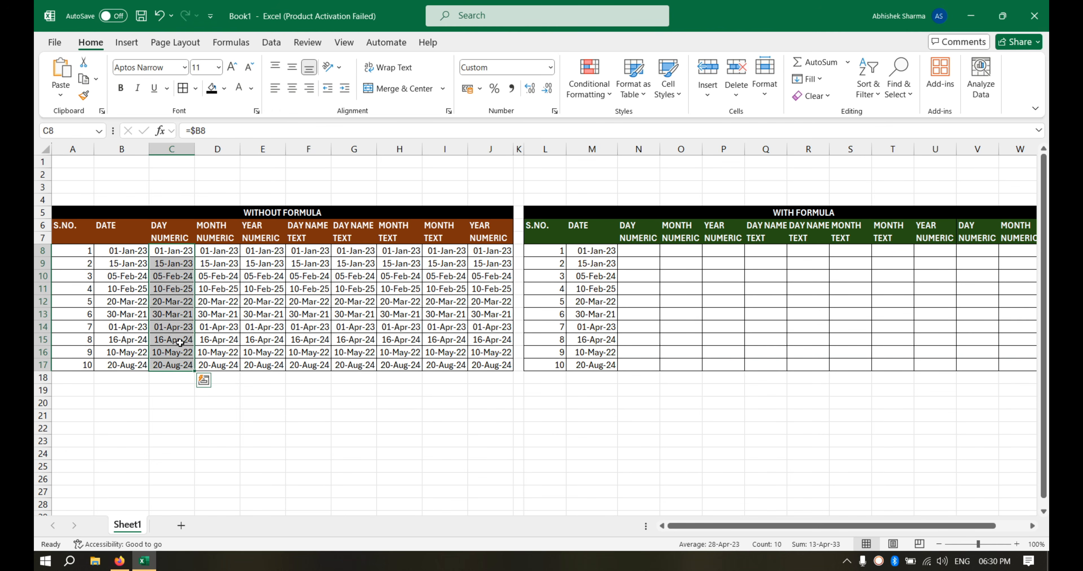
{"action": "left_click", "coordinate": [550, 68]}
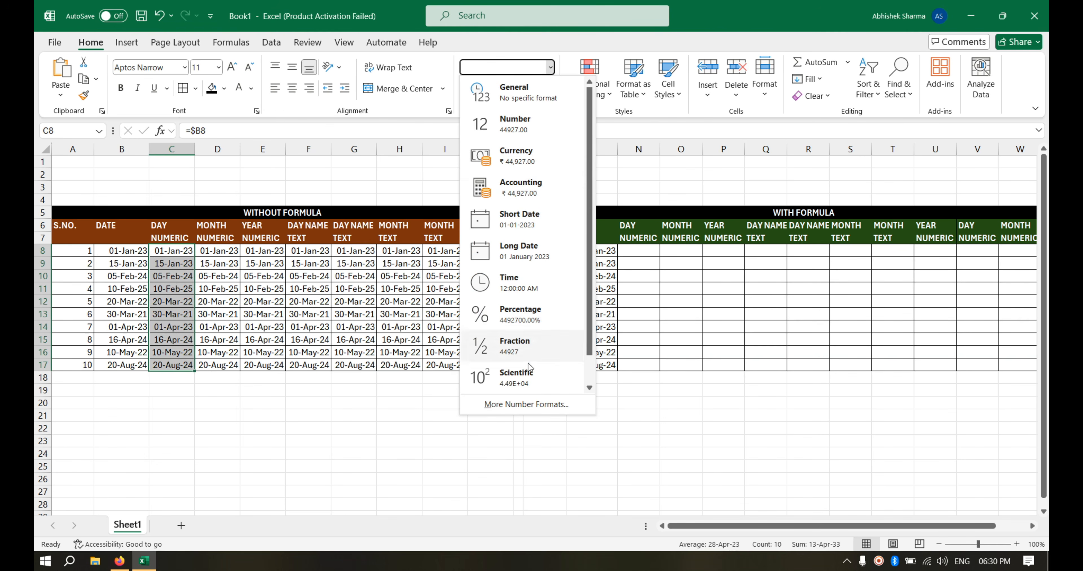
{"action": "left_click", "coordinate": [553, 409]}
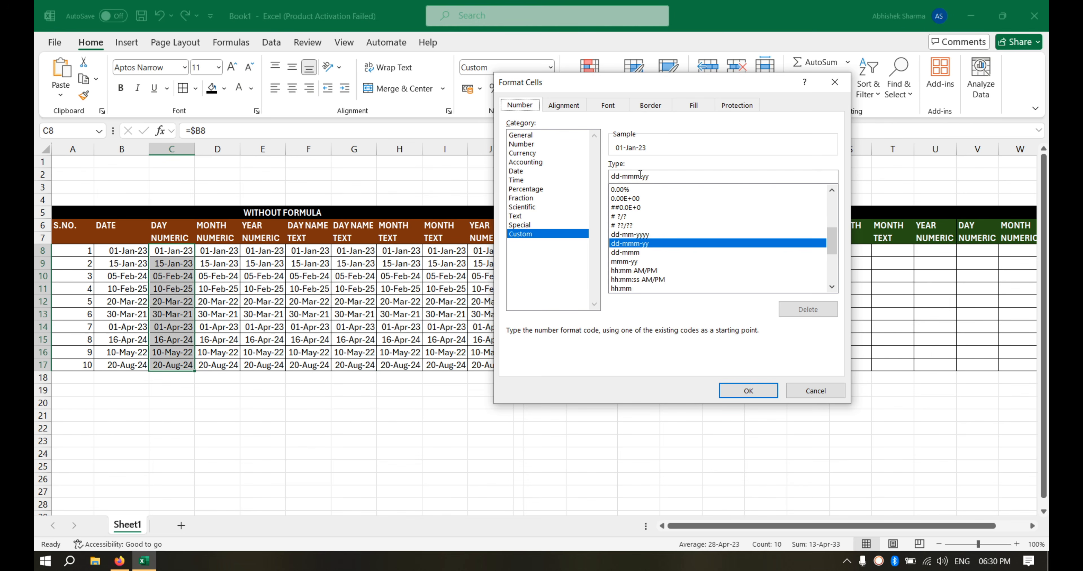
{"action": "left_click", "coordinate": [651, 176]}
{"action": "key", "text": "BackSpace"}
{"action": "key", "text": "BackSpace"}
{"action": "key", "text": "BackSpace"}
{"action": "key", "text": "BackSpace"}
{"action": "key", "text": "BackSpace"}
{"action": "key", "text": "BackSpace"}
{"action": "key", "text": "BackSpace"}
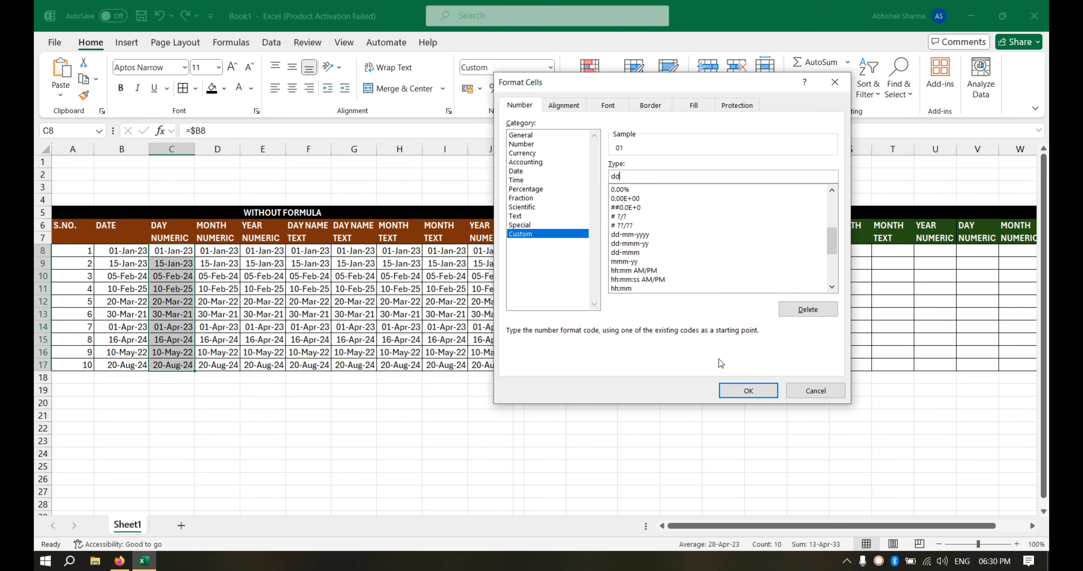
{"action": "left_click", "coordinate": [740, 391]}
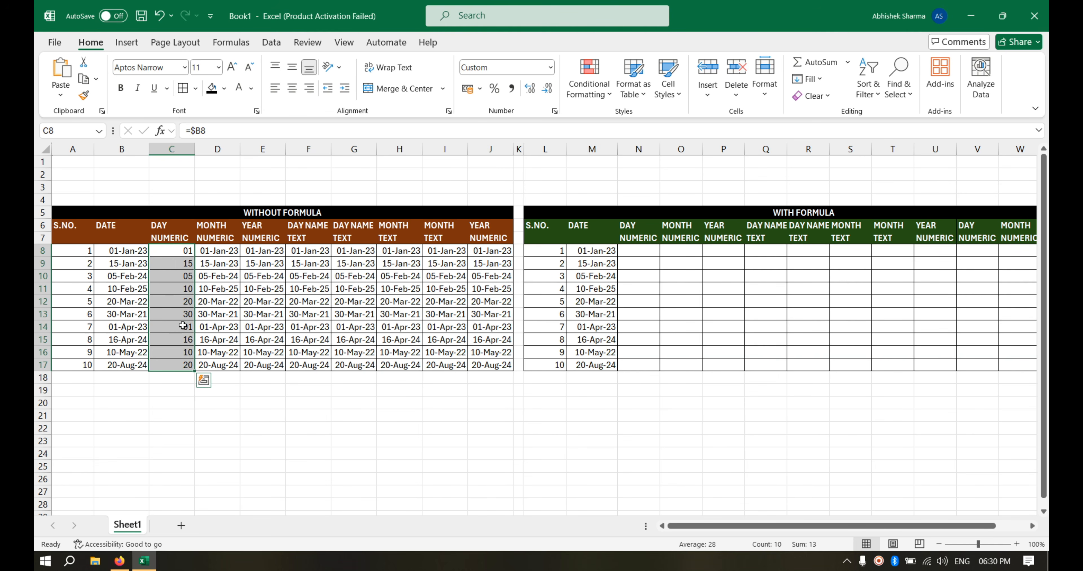
Apply the custom number format mm to the numeric month cells D8:D17 of the first table.
{"action": "left_click", "coordinate": [235, 251]}
{"action": "left_click_drag", "start_coordinate": [234, 252], "coordinate": [247, 379]}
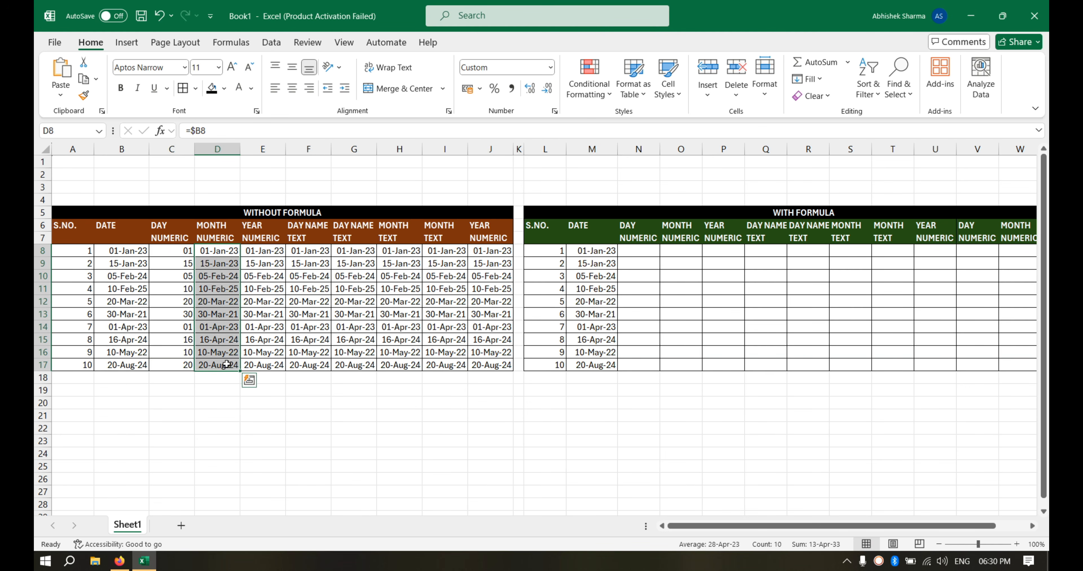
{"action": "left_click", "coordinate": [550, 68]}
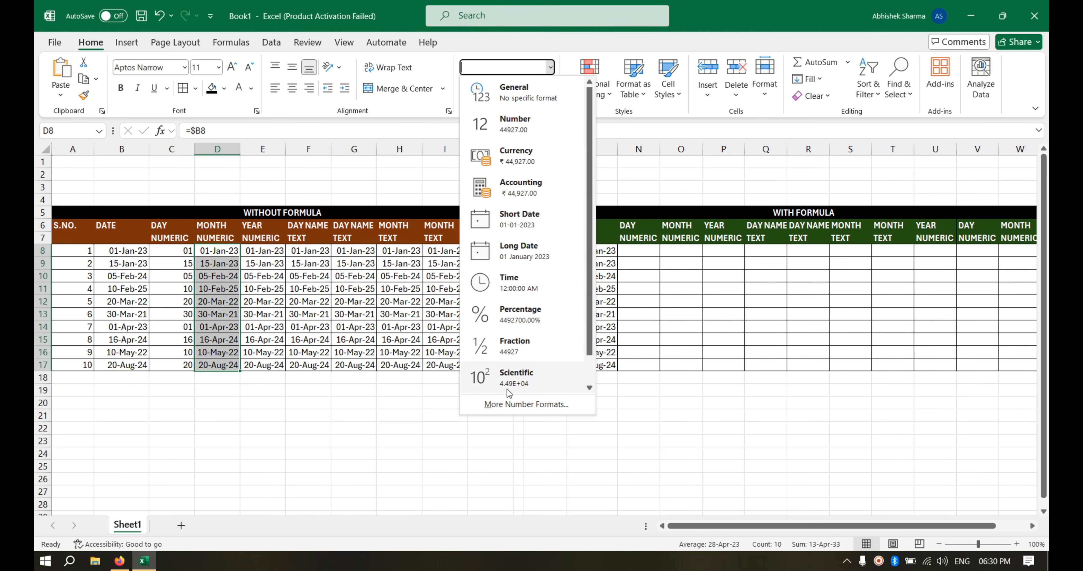
{"action": "left_click", "coordinate": [545, 405]}
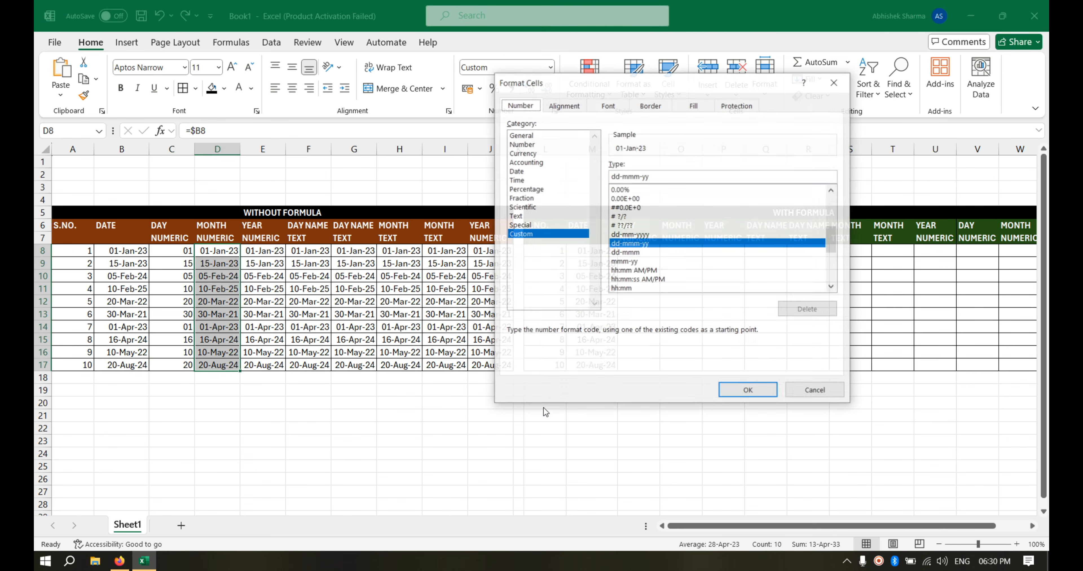
{"action": "left_click", "coordinate": [663, 178]}
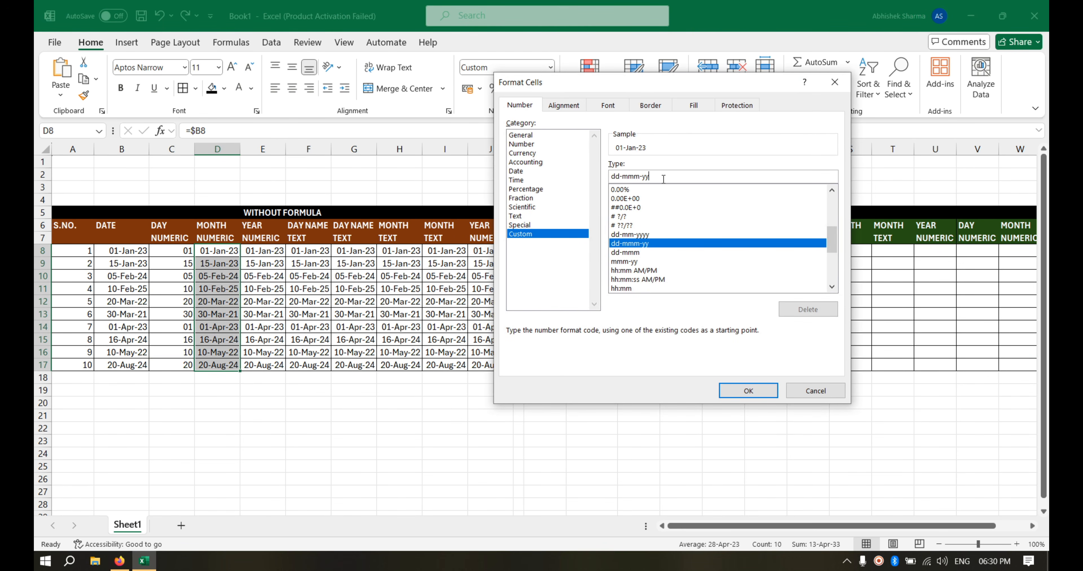
{"action": "key", "text": "BackSpace"}
{"action": "key", "text": "BackSpace"}
{"action": "key", "text": "BackSpace"}
{"action": "key", "text": "BackSpace"}
{"action": "key", "text": "BackSpace"}
{"action": "key", "text": "BackSpace"}
{"action": "key", "text": "BackSpace"}
{"action": "key", "text": "BackSpace"}
{"action": "key", "text": "BackSpace"}
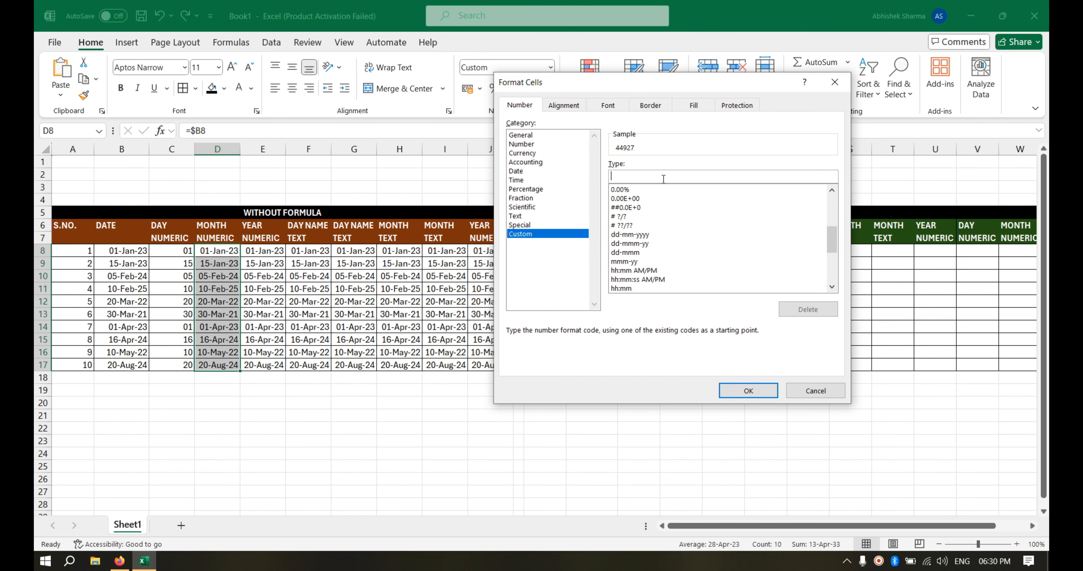
{"action": "type", "text": "MM"}
{"action": "key", "text": "BackSpace"}
{"action": "key", "text": "BackSpace"}
{"action": "type", "text": "mm"}
{"action": "left_click", "coordinate": [743, 391]}
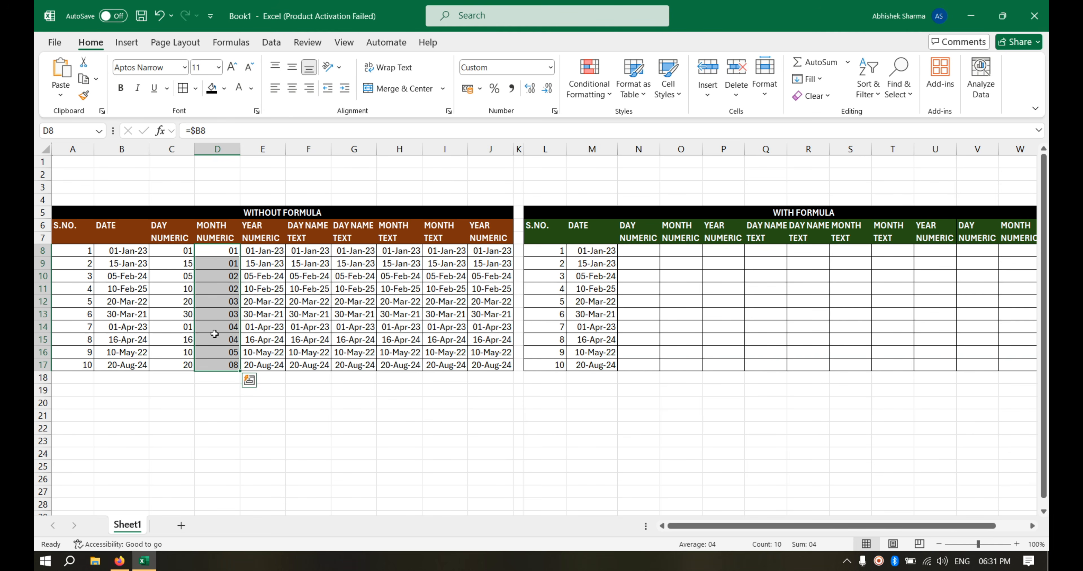
Apply the custom number format yy to the numeric year cells E8:E17 of the first table.
{"action": "left_click", "coordinate": [278, 251]}
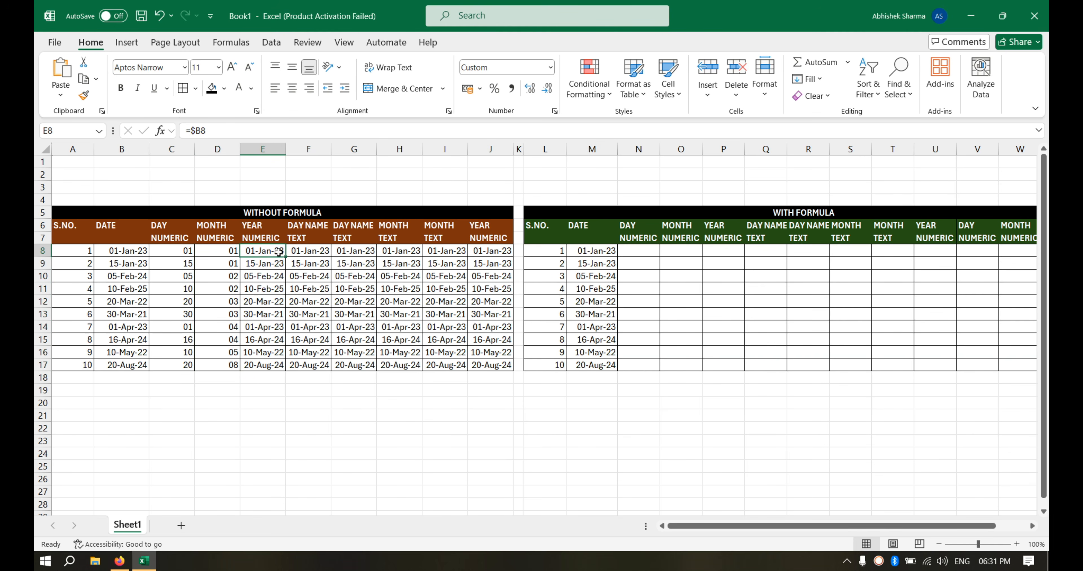
{"action": "left_click_drag", "start_coordinate": [285, 256], "coordinate": [285, 369]}
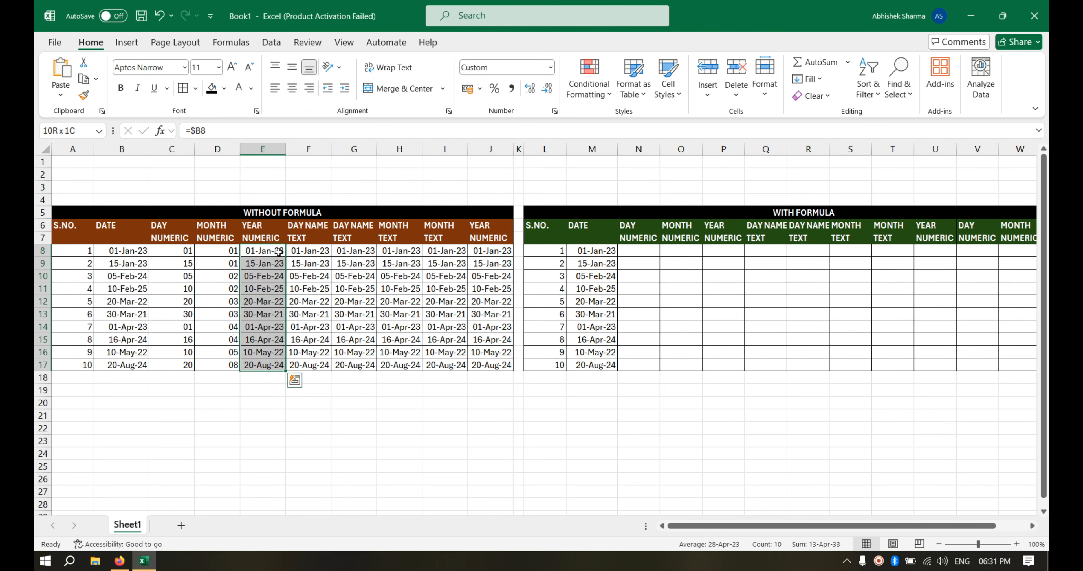
{"action": "left_click", "coordinate": [551, 67]}
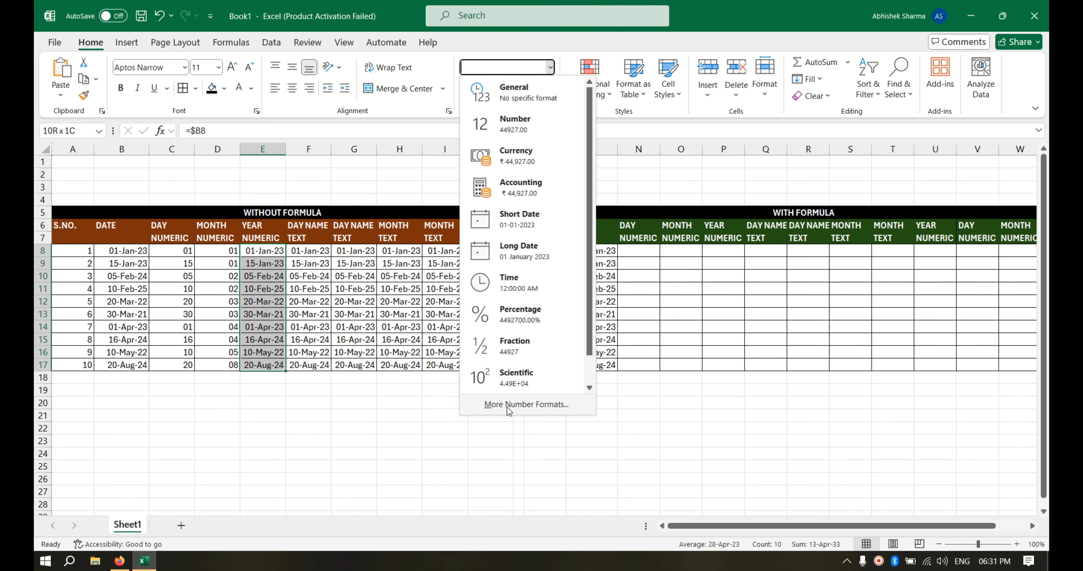
{"action": "left_click", "coordinate": [551, 407]}
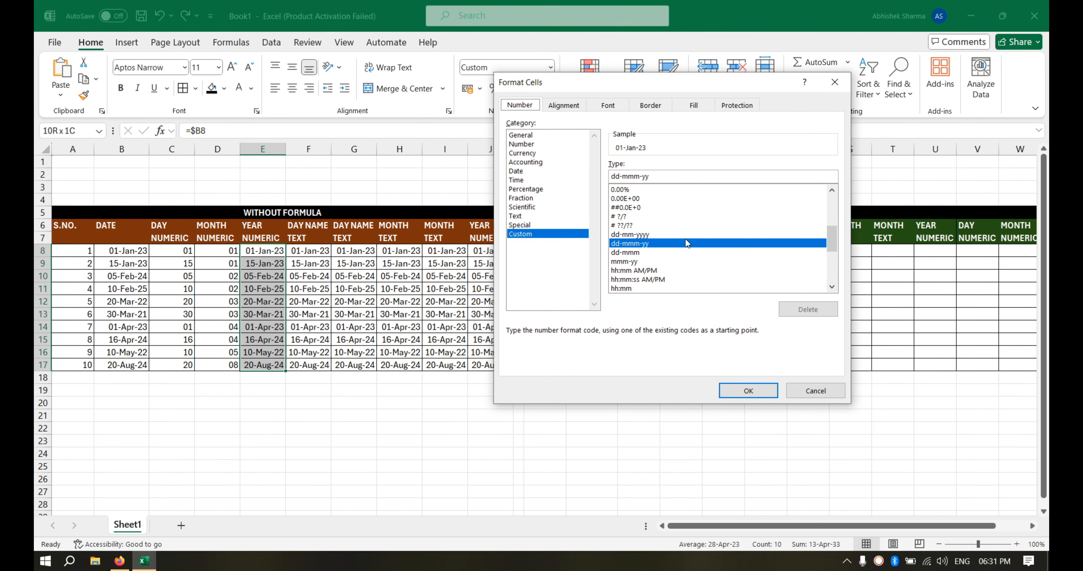
{"action": "left_click", "coordinate": [659, 176]}
{"action": "key", "text": "BackSpace"}
{"action": "key", "text": "BackSpace"}
{"action": "key", "text": "BackSpace"}
{"action": "key", "text": "BackSpace"}
{"action": "key", "text": "BackSpace"}
{"action": "key", "text": "BackSpace"}
{"action": "key", "text": "BackSpace"}
{"action": "key", "text": "BackSpace"}
{"action": "key", "text": "BackSpace"}
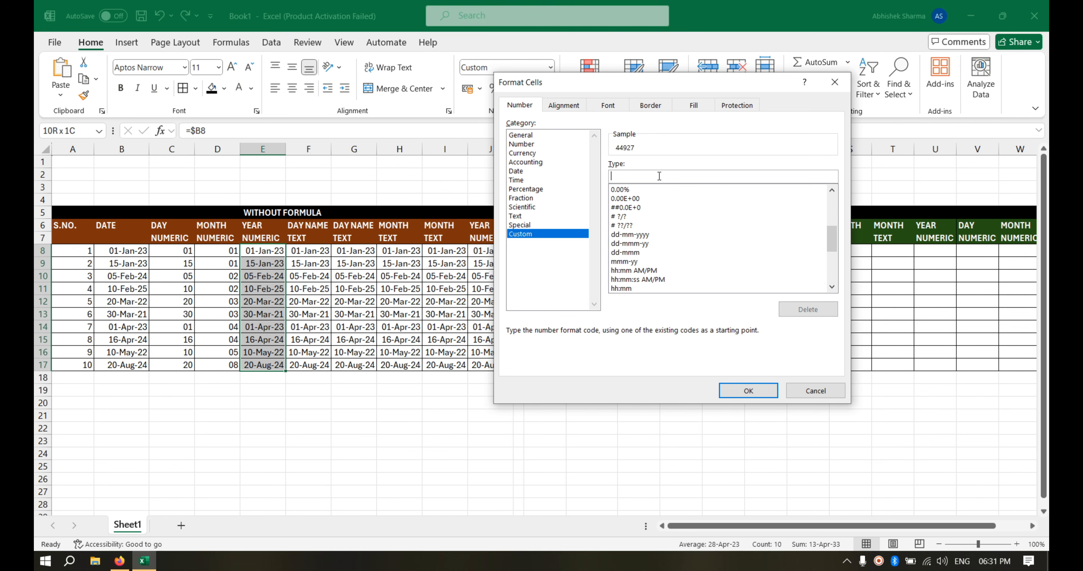
{"action": "type", "text": "yy"}
{"action": "left_click", "coordinate": [748, 390]}
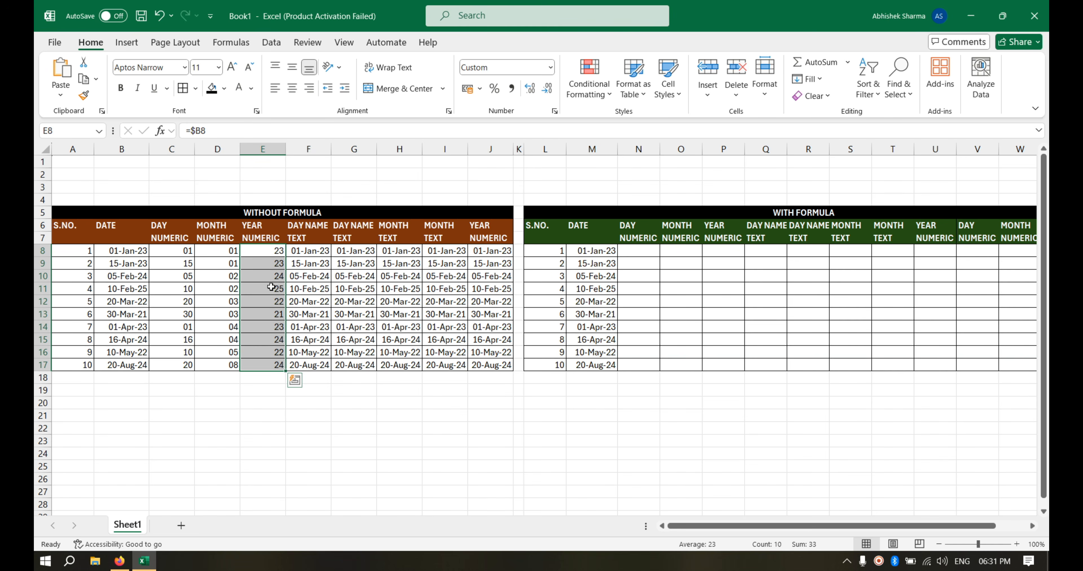
Apply the custom number format ddd to the first DAY NAME TEXT column, F8:F17.
{"action": "left_click", "coordinate": [327, 251]}
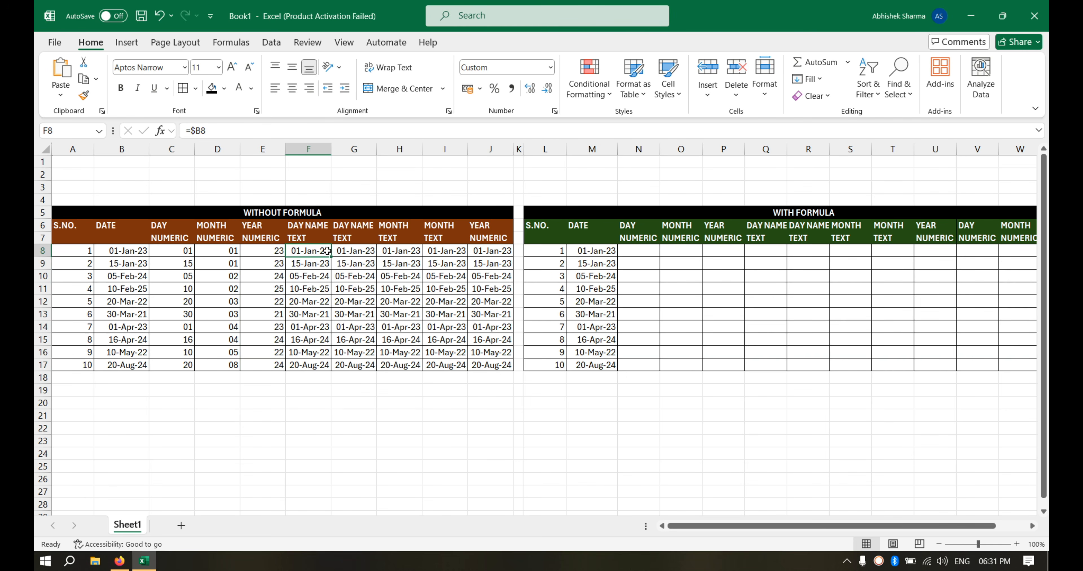
{"action": "left_click_drag", "start_coordinate": [328, 252], "coordinate": [329, 366]}
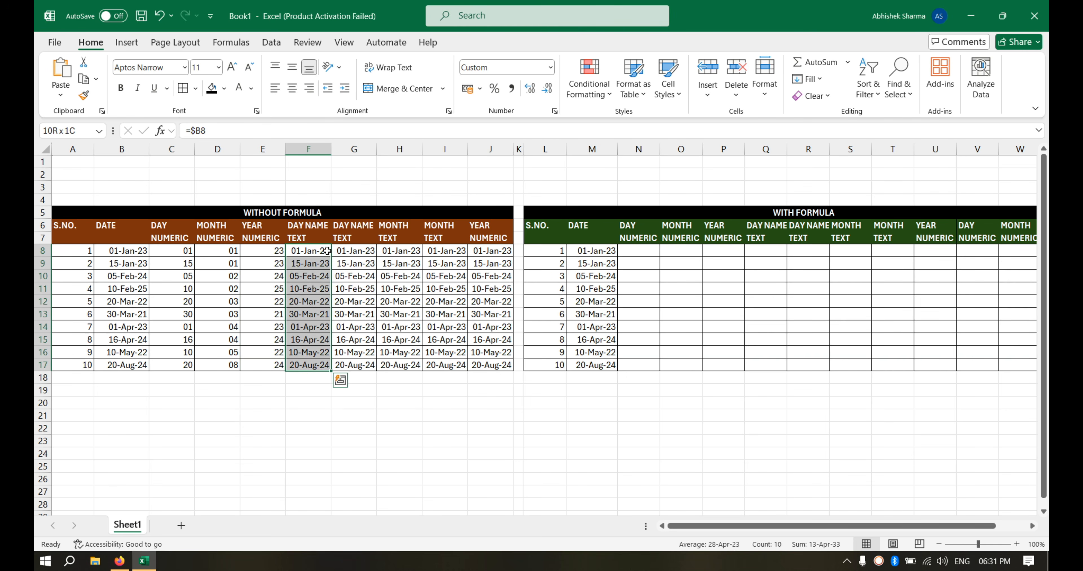
{"action": "left_click", "coordinate": [550, 68]}
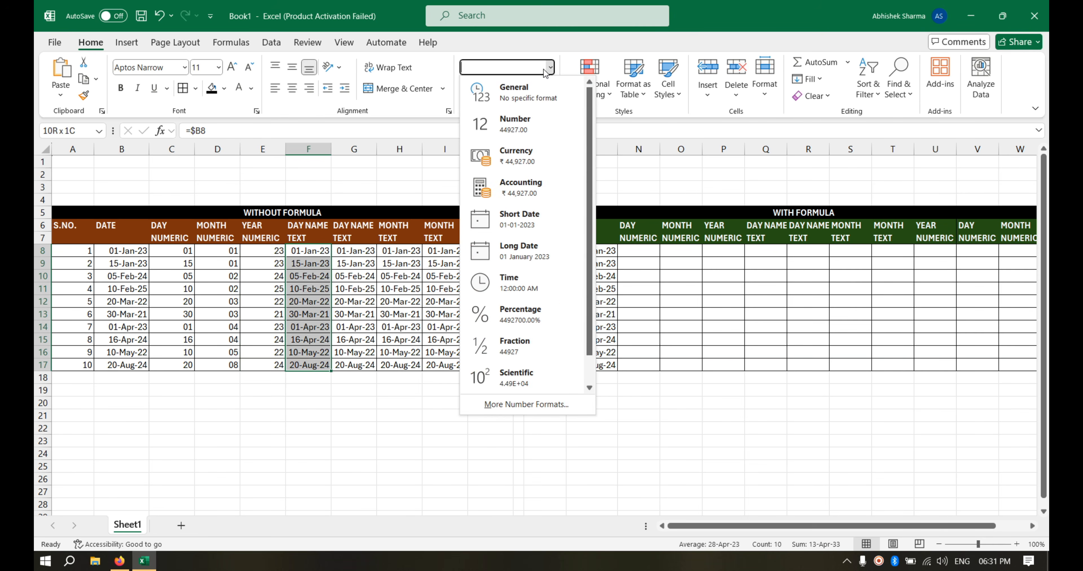
{"action": "left_click", "coordinate": [546, 407]}
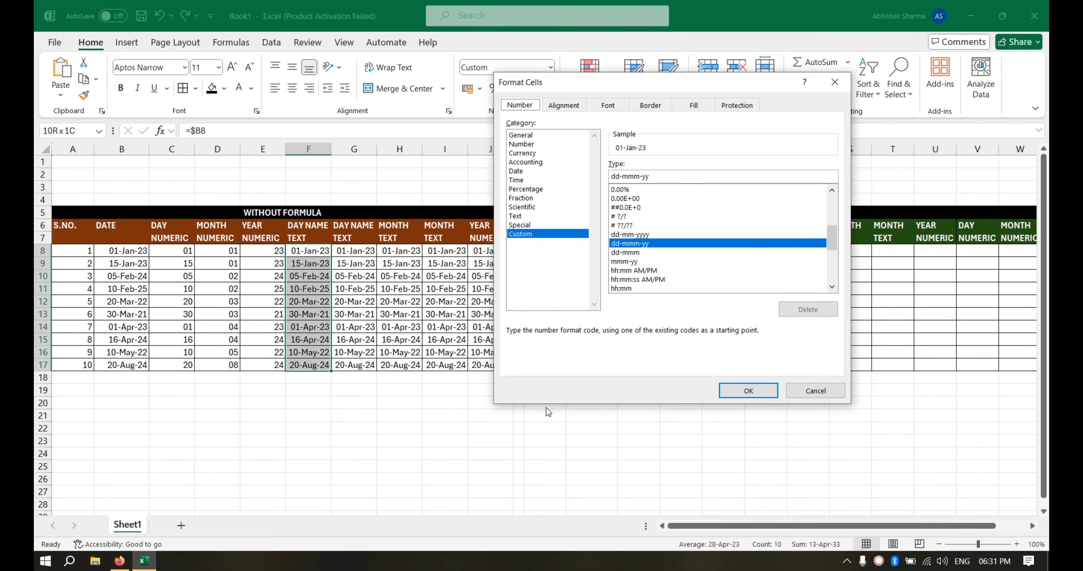
{"action": "left_click", "coordinate": [660, 178]}
{"action": "key", "text": "BackSpace"}
{"action": "key", "text": "BackSpace"}
{"action": "key", "text": "BackSpace"}
{"action": "key", "text": "BackSpace"}
{"action": "key", "text": "BackSpace"}
{"action": "key", "text": "BackSpace"}
{"action": "key", "text": "BackSpace"}
{"action": "key", "text": "BackSpace"}
{"action": "key", "text": "BackSpace"}
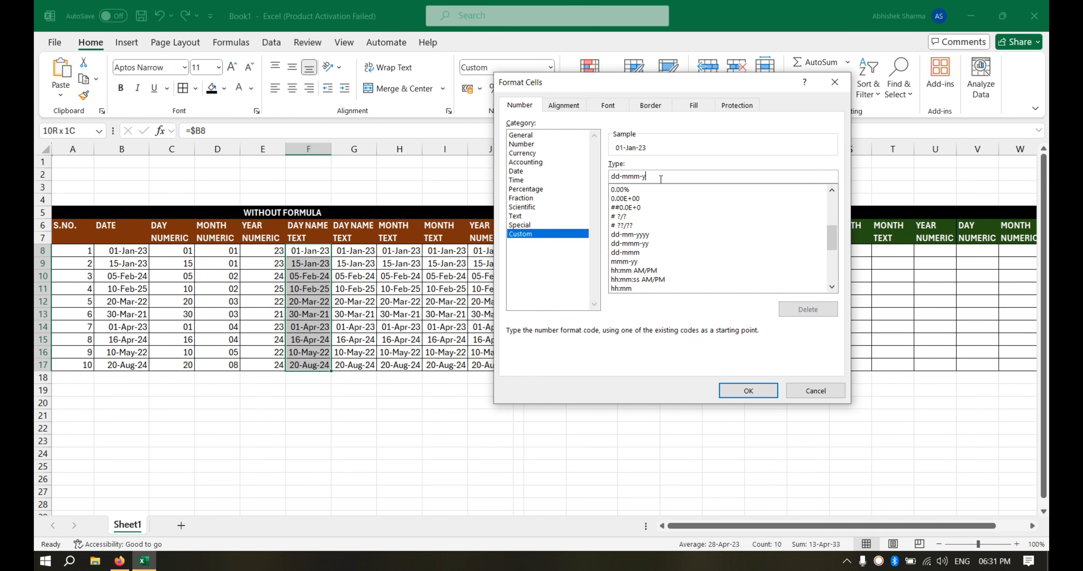
{"action": "type", "text": "ddd"}
{"action": "left_click", "coordinate": [745, 392]}
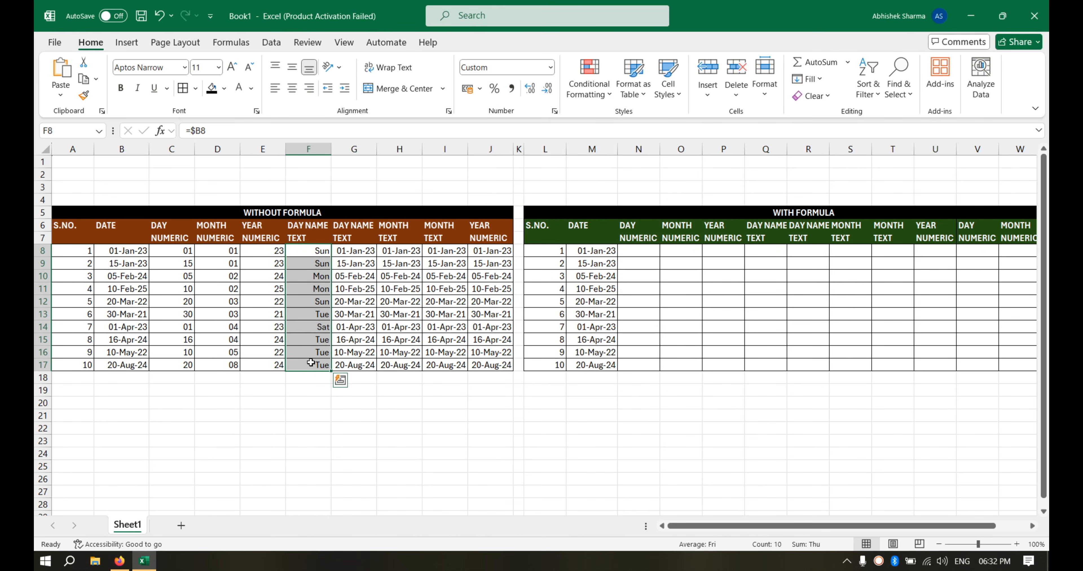
Apply the custom number format dddd to the second DAY NAME TEXT column, G8:G17.
{"action": "left_click", "coordinate": [348, 254]}
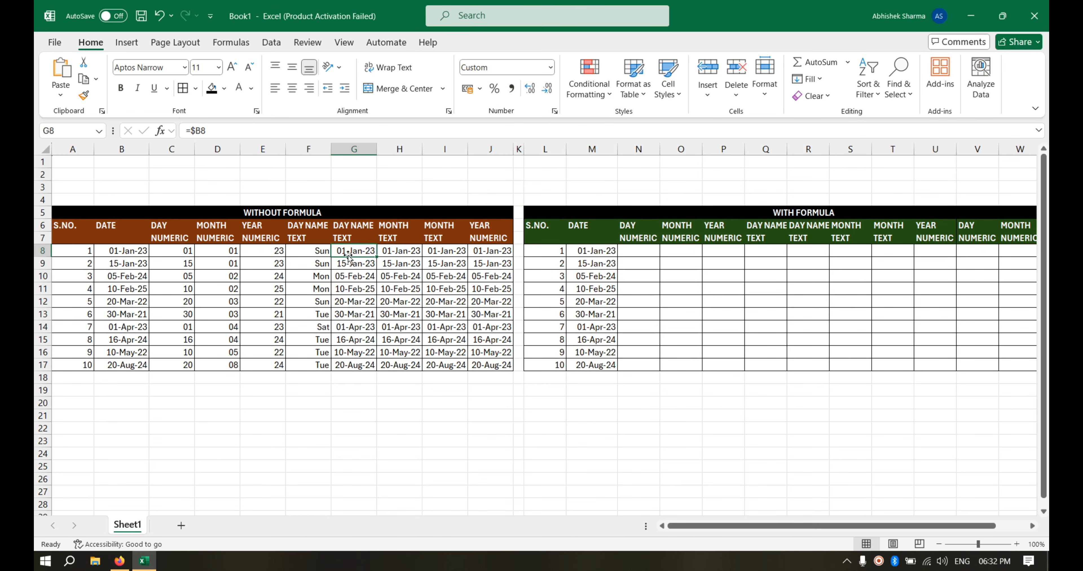
{"action": "key", "text": "shift+Down"}
{"action": "key", "text": "shift+Down"}
{"action": "key", "text": "shift+Down"}
{"action": "key", "text": "shift+Down"}
{"action": "key", "text": "shift+Down"}
{"action": "key", "text": "shift+Down"}
{"action": "key", "text": "shift+Down"}
{"action": "key", "text": "shift+Down"}
{"action": "key", "text": "shift+Down"}
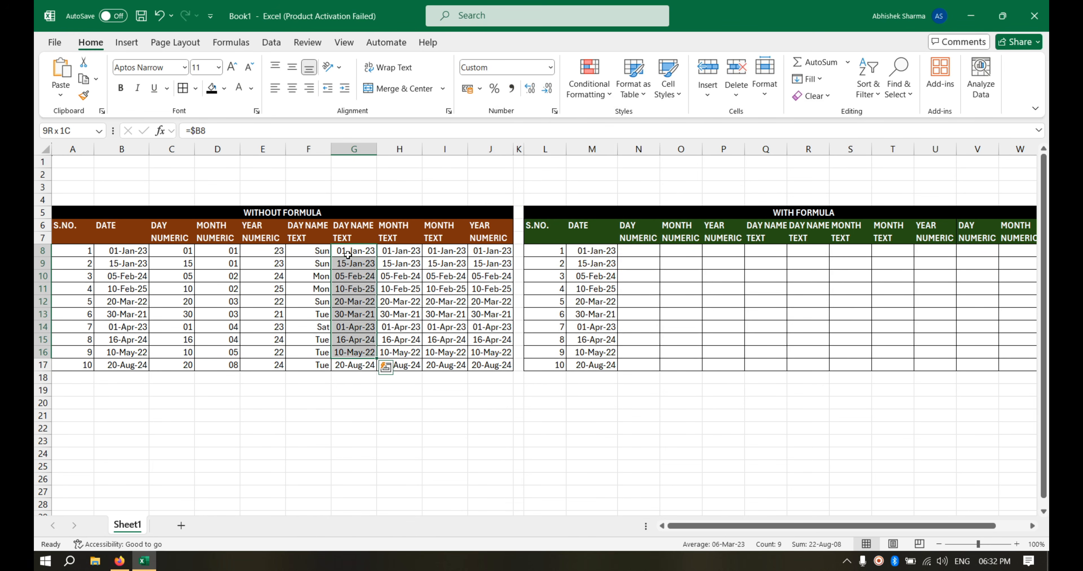
{"action": "left_click", "coordinate": [550, 67]}
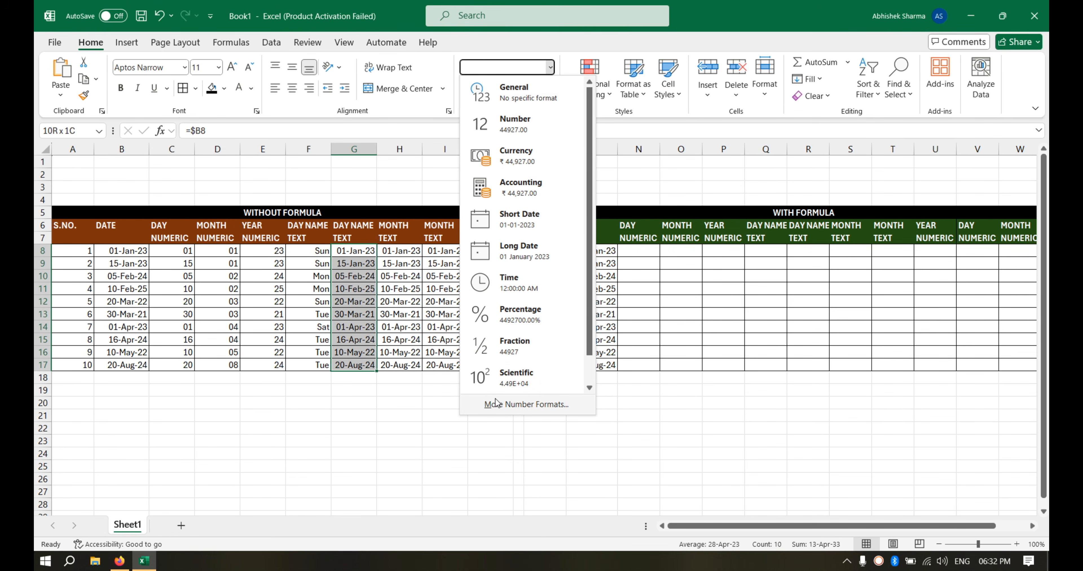
{"action": "left_click", "coordinate": [536, 406]}
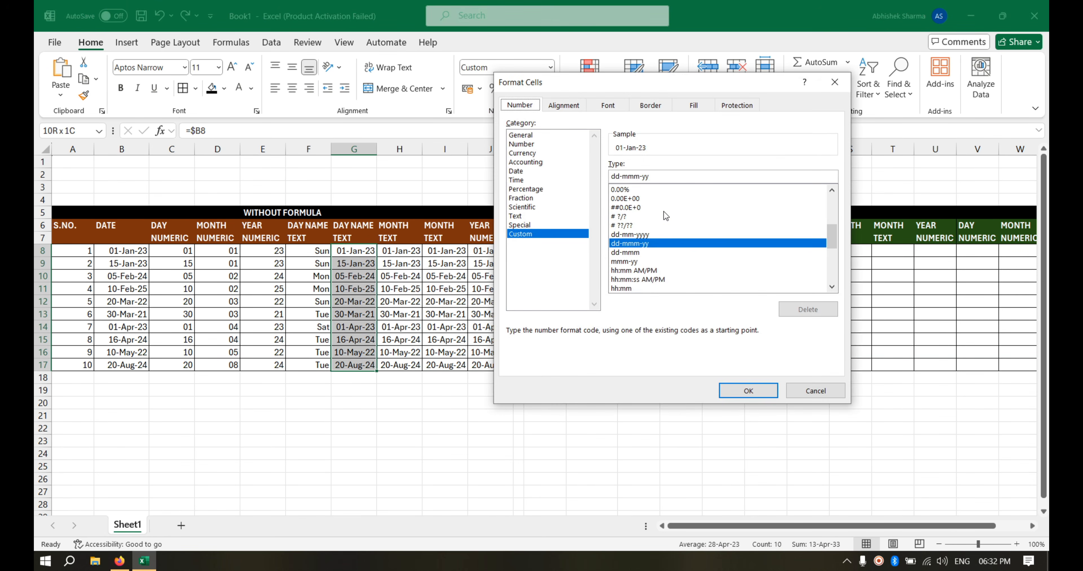
{"action": "left_click", "coordinate": [667, 176]}
{"action": "key", "text": "BackSpace"}
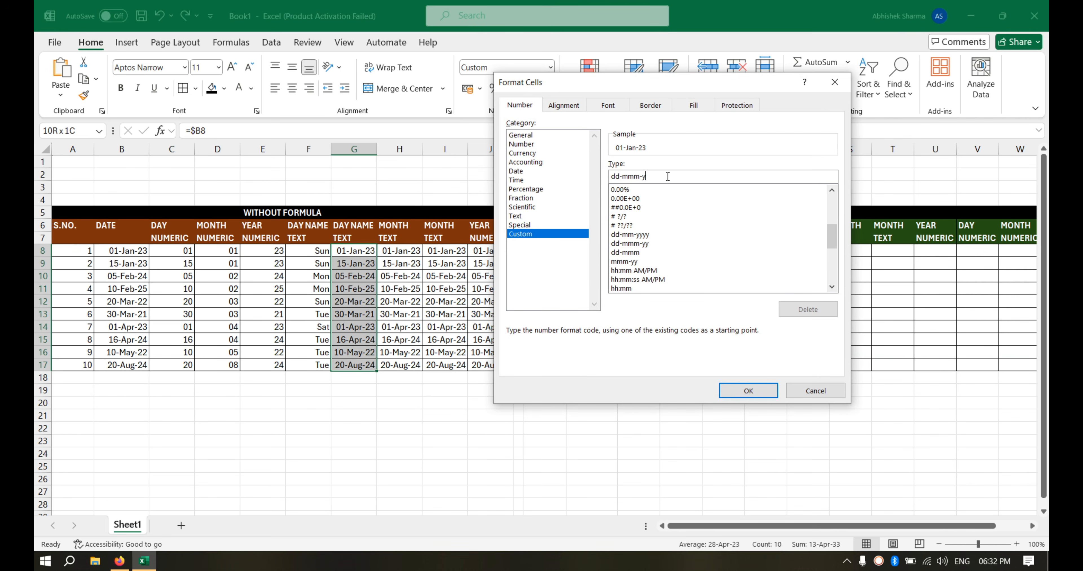
{"action": "key", "text": "BackSpace"}
{"action": "key", "text": "BackSpace"}
{"action": "key", "text": "BackSpace"}
{"action": "key", "text": "BackSpace"}
{"action": "key", "text": "BackSpace"}
{"action": "key", "text": "BackSpace"}
{"action": "key", "text": "BackSpace"}
{"action": "key", "text": "BackSpace"}
{"action": "type", "text": "dddd"}
{"action": "left_click", "coordinate": [739, 389]}
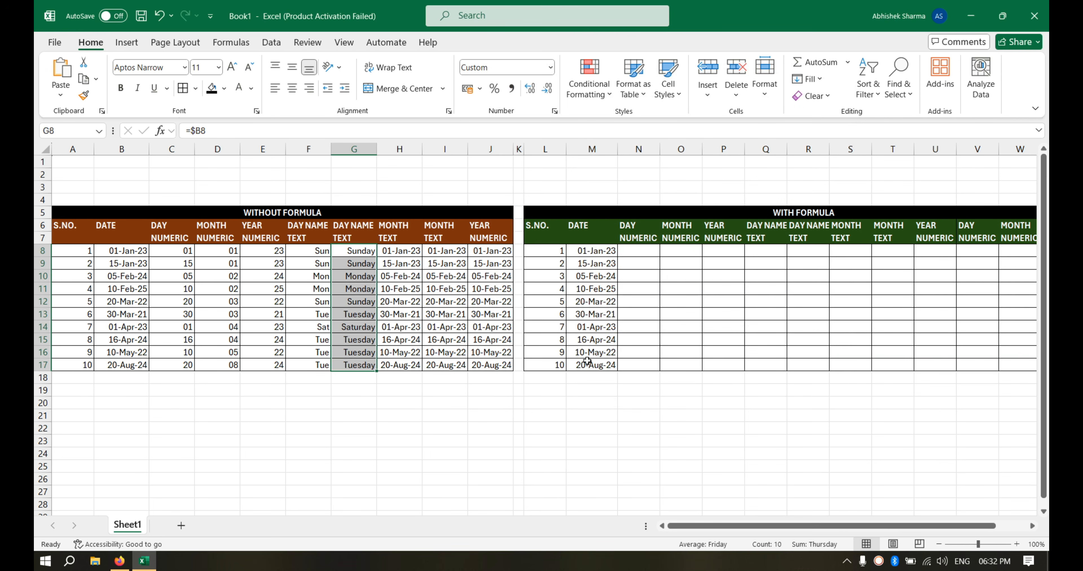
Apply the custom number format mmm to the first MONTH TEXT column, H8:H17.
{"action": "left_click", "coordinate": [408, 251]}
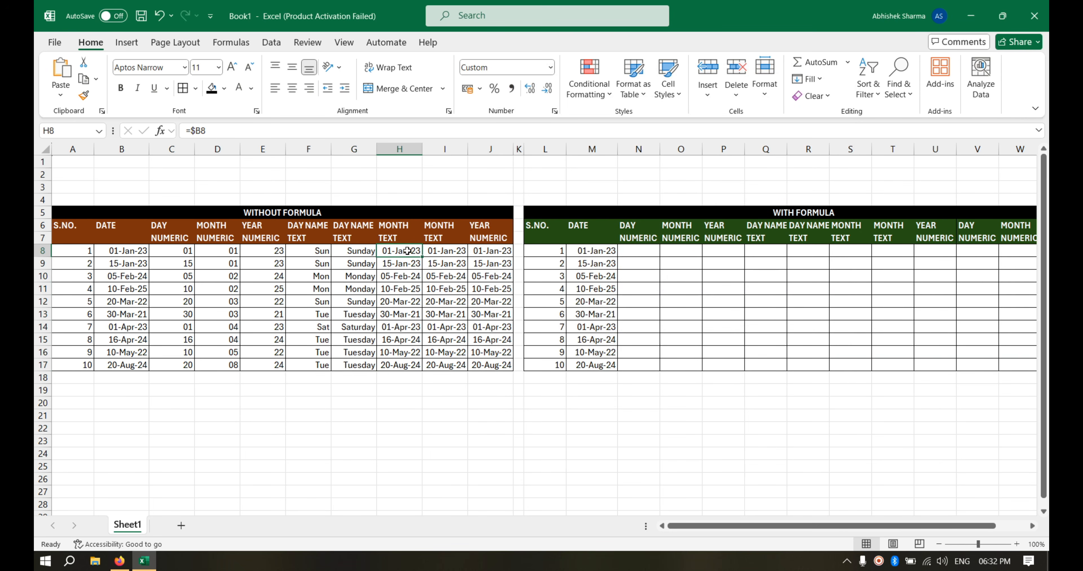
{"action": "key", "text": "shift+Down"}
{"action": "key", "text": "shift+Down"}
{"action": "key", "text": "shift+Down"}
{"action": "key", "text": "shift+Down"}
{"action": "key", "text": "shift+Down"}
{"action": "key", "text": "shift+Down"}
{"action": "key", "text": "shift+Down"}
{"action": "key", "text": "shift+Down"}
{"action": "key", "text": "shift+Down"}
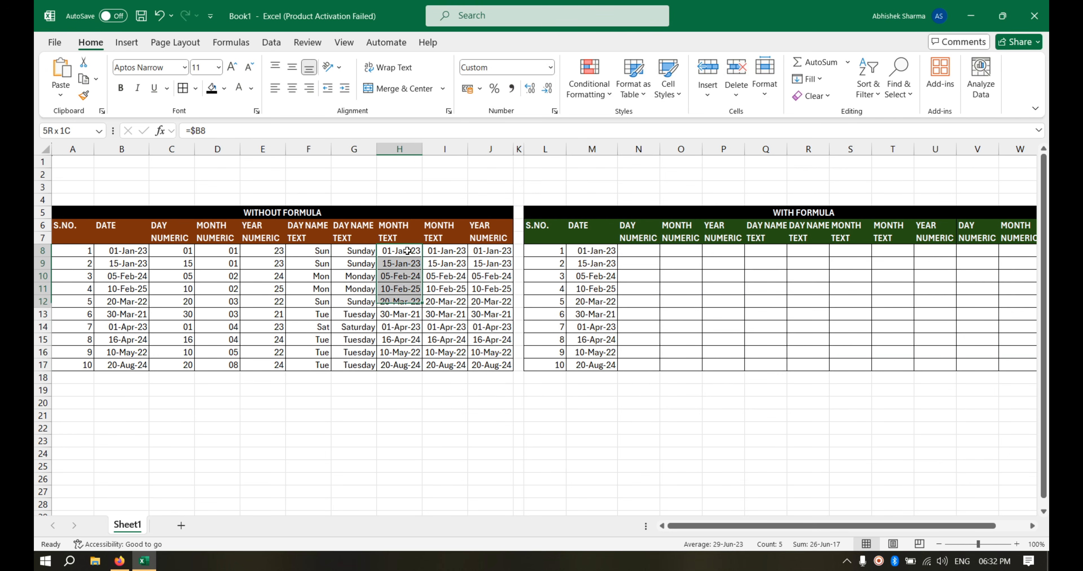
{"action": "left_click", "coordinate": [550, 67]}
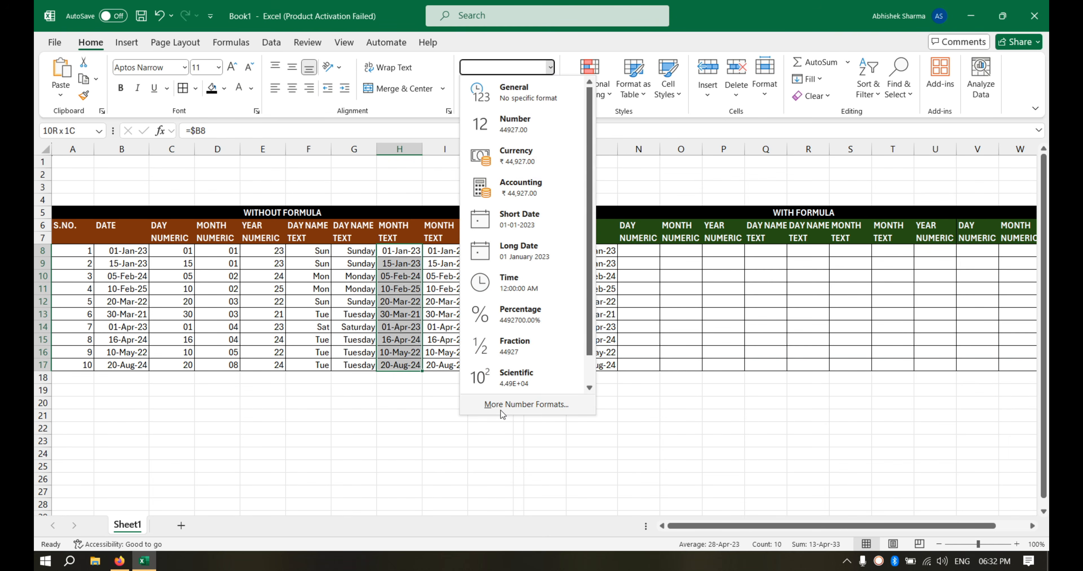
{"action": "left_click", "coordinate": [538, 406]}
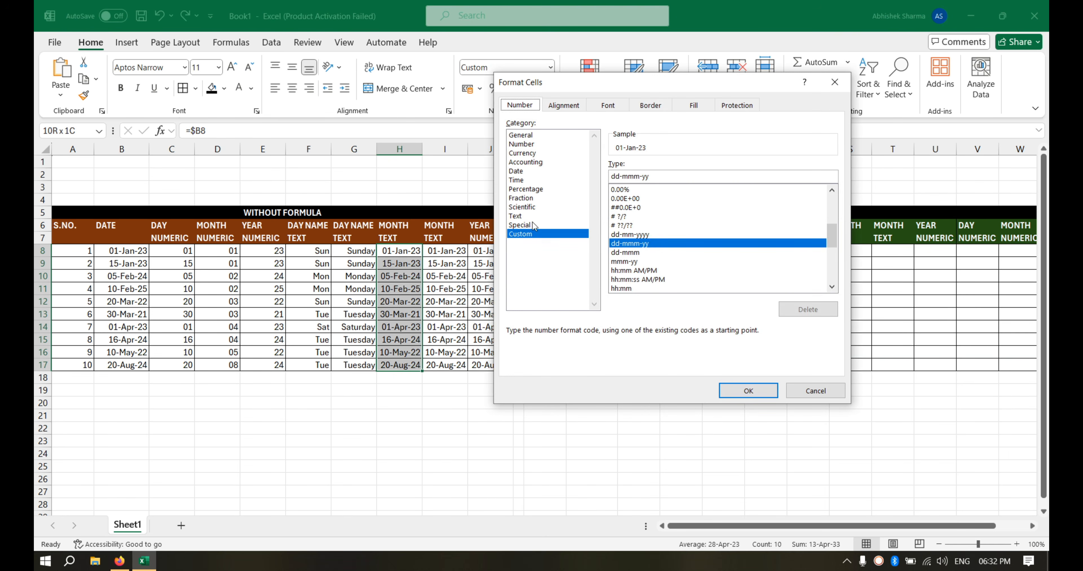
{"action": "left_click", "coordinate": [657, 177]}
{"action": "key", "text": "BackSpace"}
{"action": "key", "text": "BackSpace"}
{"action": "key", "text": "BackSpace"}
{"action": "key", "text": "BackSpace"}
{"action": "key", "text": "BackSpace"}
{"action": "key", "text": "BackSpace"}
{"action": "key", "text": "BackSpace"}
{"action": "key", "text": "BackSpace"}
{"action": "key", "text": "BackSpace"}
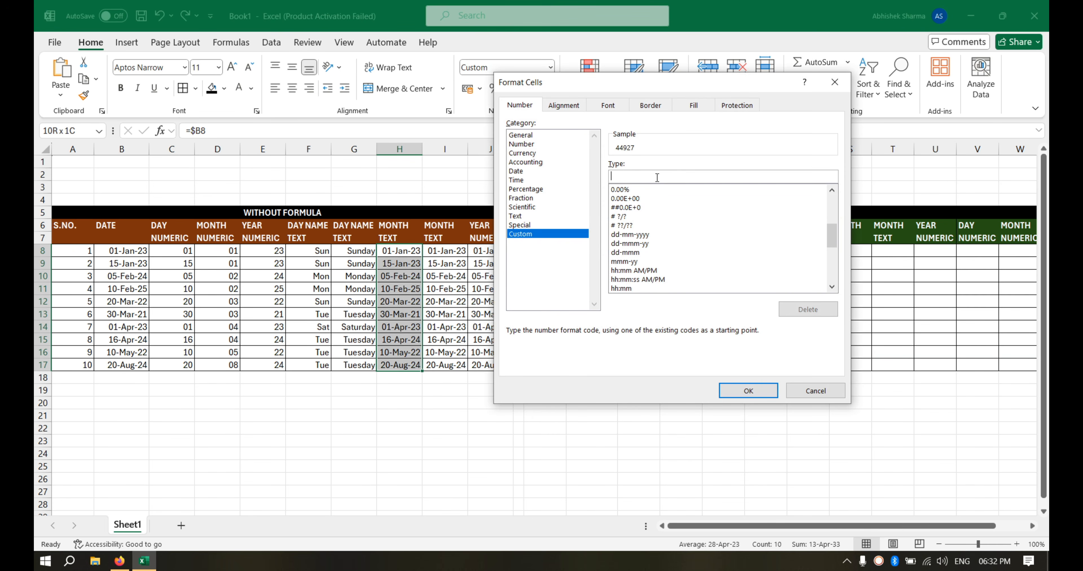
{"action": "type", "text": "mmm"}
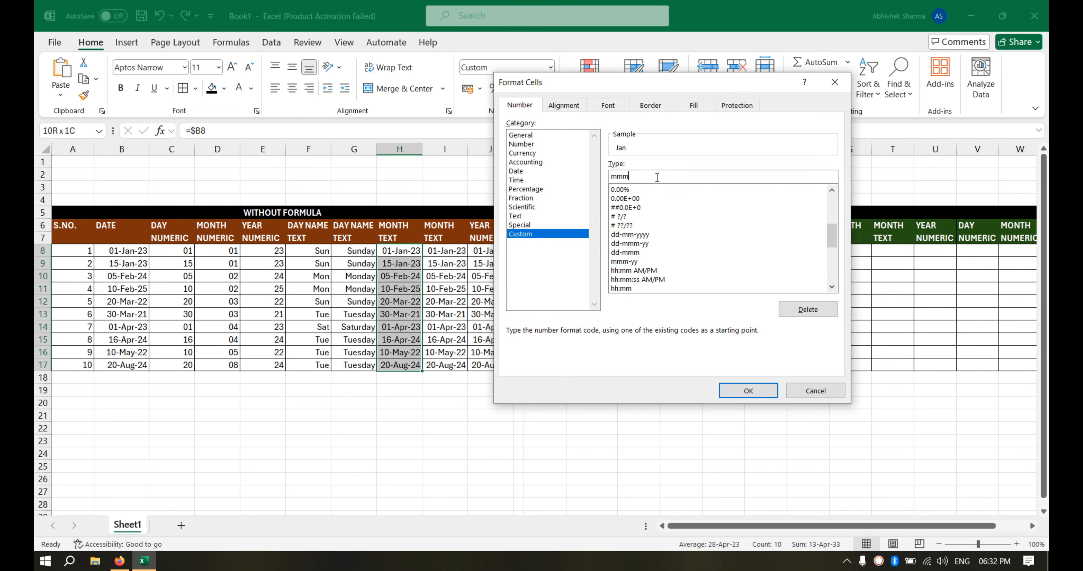
{"action": "left_click", "coordinate": [744, 391]}
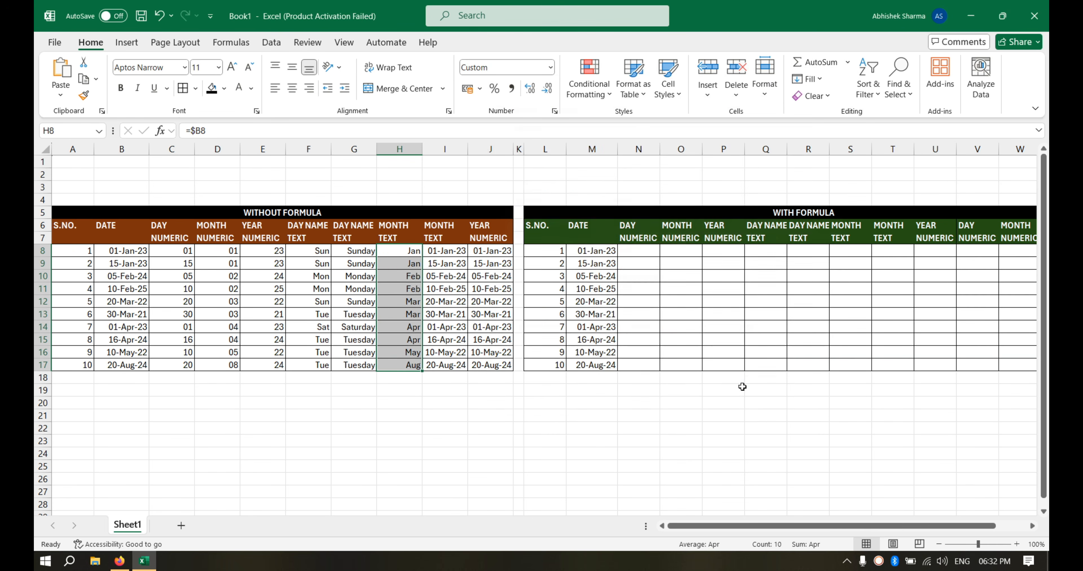
Apply the custom number format mmmm to the second MONTH TEXT column, I8:I17.
{"action": "left_click", "coordinate": [455, 253]}
{"action": "key", "text": "shift+Down"}
{"action": "key", "text": "shift+Down"}
{"action": "key", "text": "shift+Down"}
{"action": "key", "text": "shift+Down"}
{"action": "key", "text": "shift+Down"}
{"action": "key", "text": "shift+Down"}
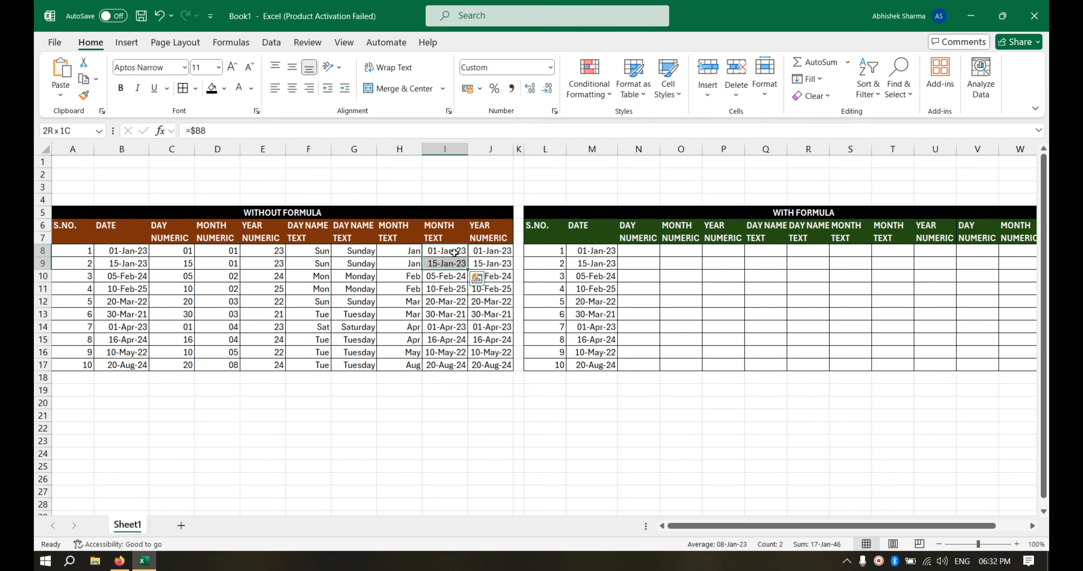
{"action": "key", "text": "shift+Down"}
{"action": "key", "text": "shift+Down"}
{"action": "key", "text": "shift+Down"}
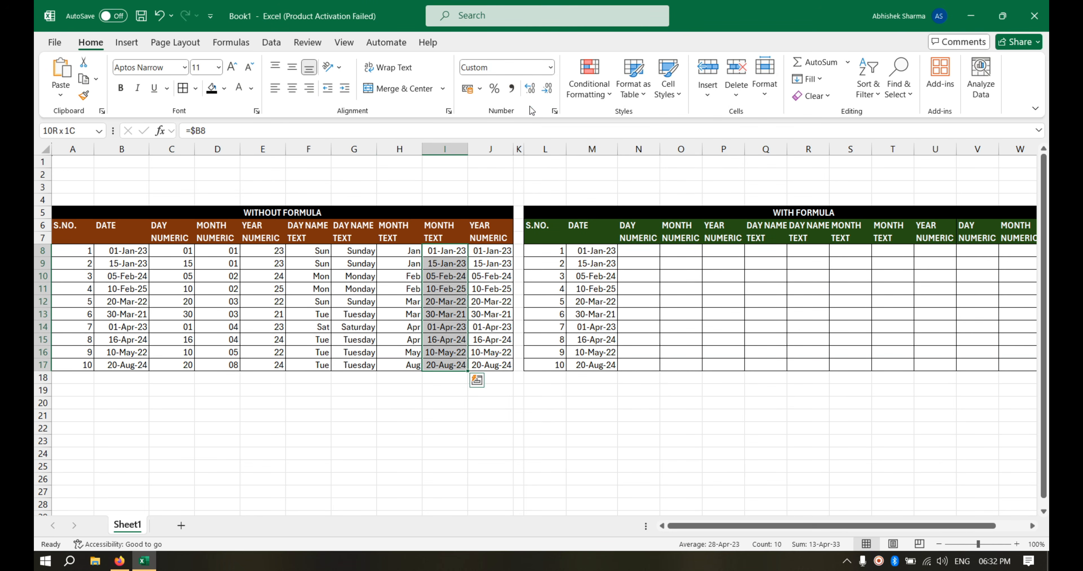
{"action": "left_click", "coordinate": [550, 69]}
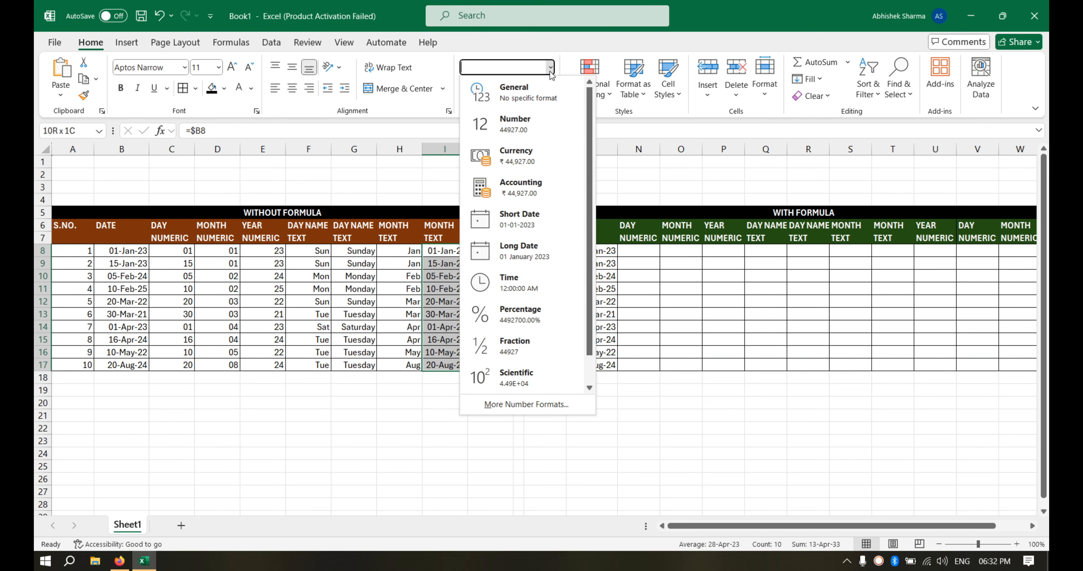
{"action": "left_click", "coordinate": [538, 404]}
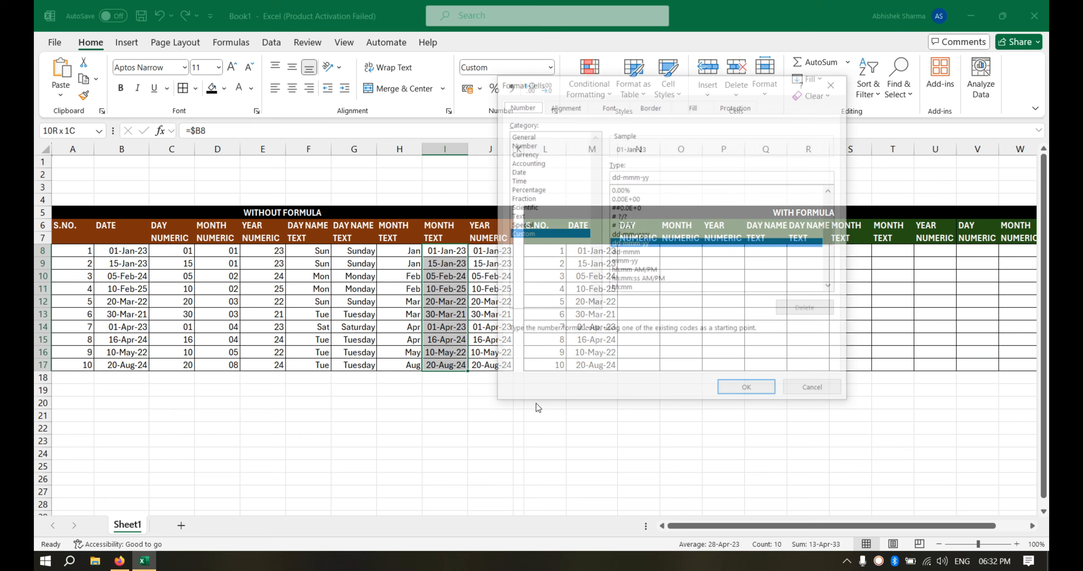
{"action": "left_click", "coordinate": [676, 175]}
{"action": "key", "text": "BackSpace"}
{"action": "key", "text": "BackSpace"}
{"action": "key", "text": "BackSpace"}
{"action": "key", "text": "BackSpace"}
{"action": "key", "text": "BackSpace"}
{"action": "key", "text": "BackSpace"}
{"action": "key", "text": "BackSpace"}
{"action": "key", "text": "BackSpace"}
{"action": "key", "text": "BackSpace"}
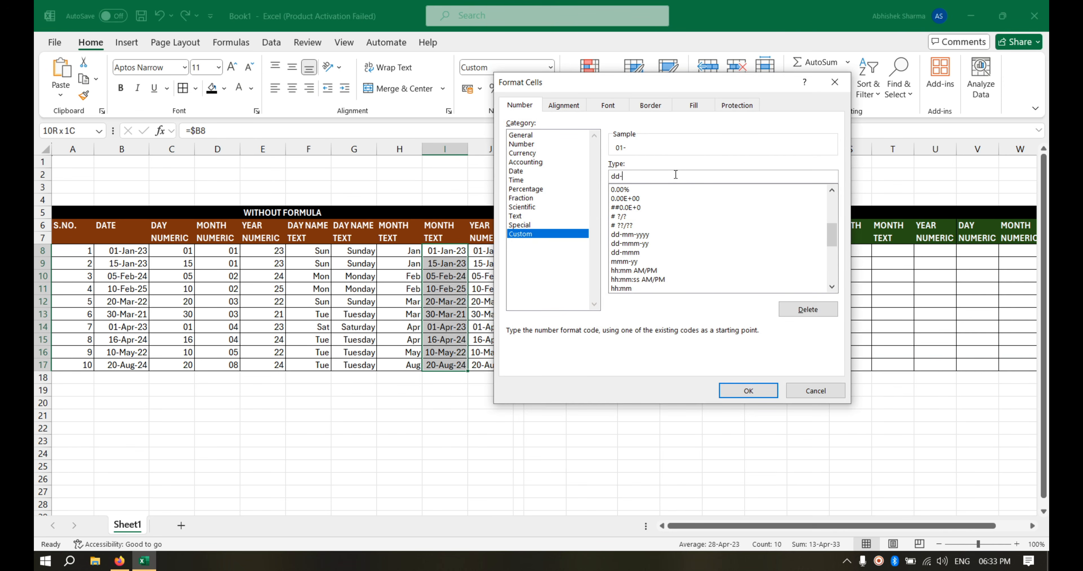
{"action": "type", "text": "mmmm"}
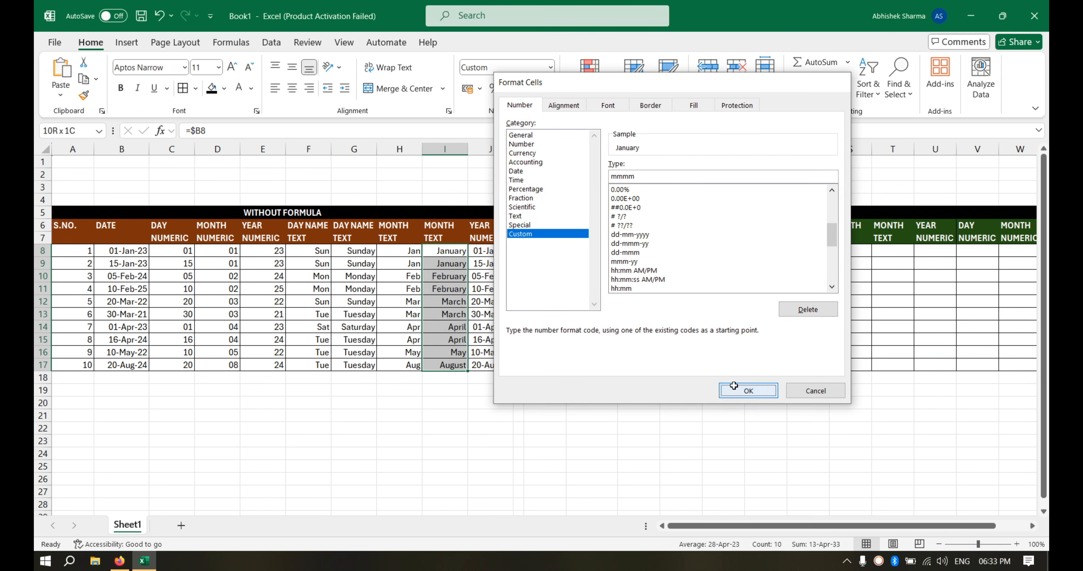
{"action": "left_click", "coordinate": [748, 391]}
Apply the custom number format yyy to the last YEAR NUMERIC column of the first table, J8:J17.
{"action": "left_click", "coordinate": [507, 251]}
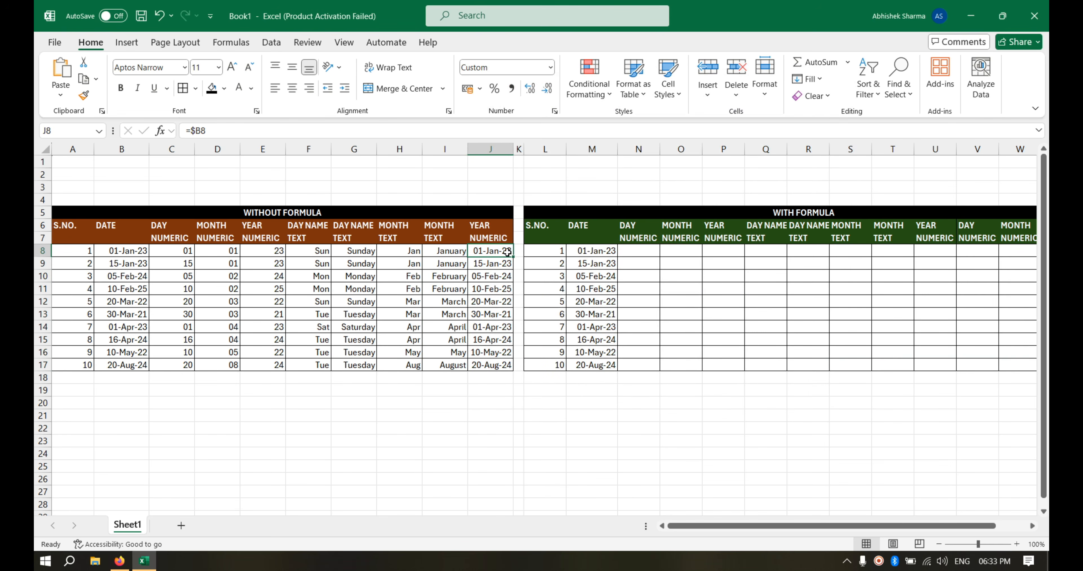
{"action": "left_click_drag", "start_coordinate": [506, 251], "coordinate": [509, 365]}
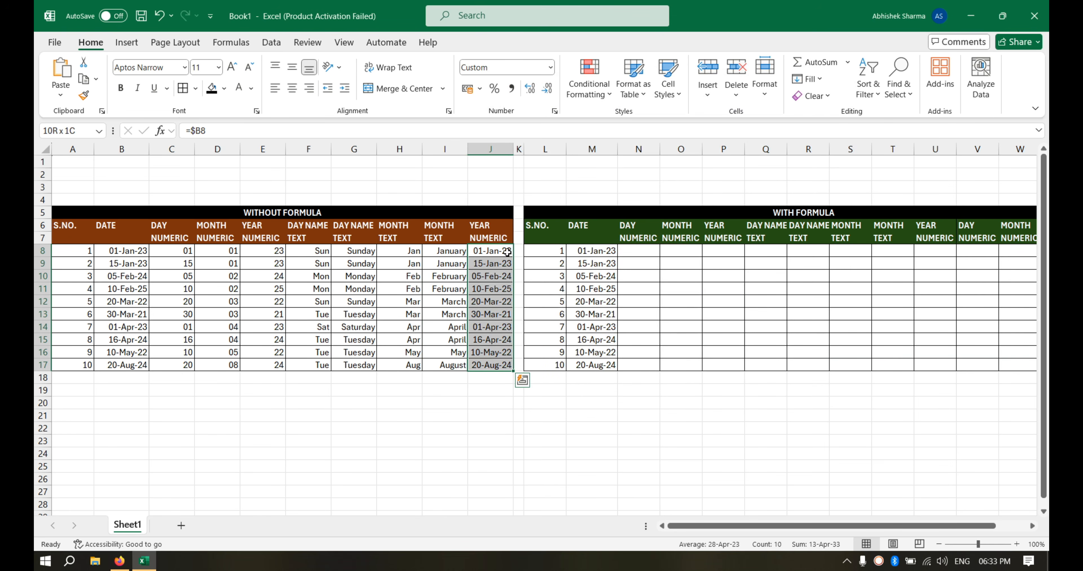
{"action": "left_click", "coordinate": [550, 68]}
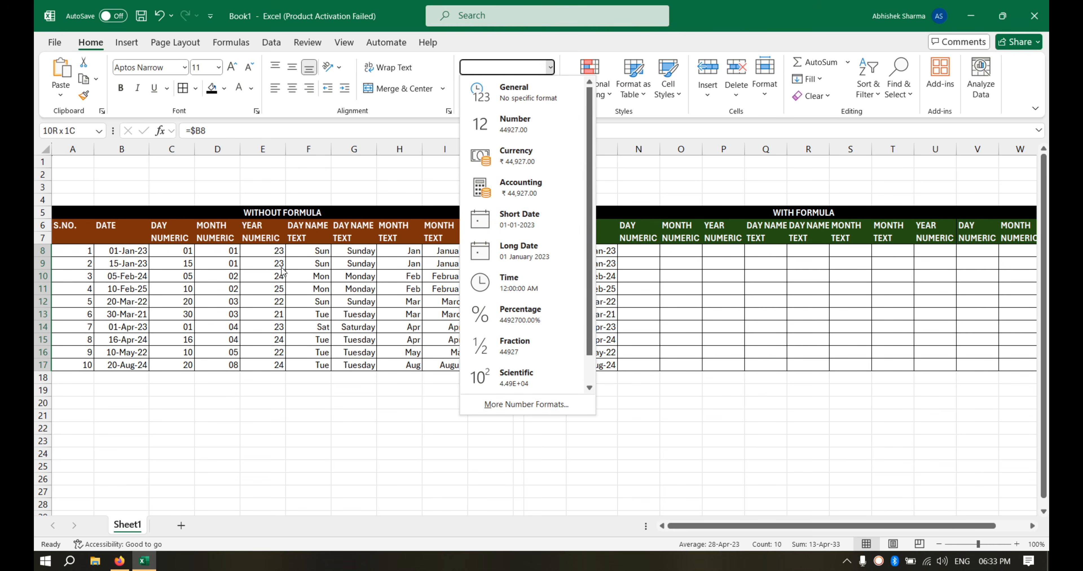
{"action": "left_click", "coordinate": [520, 409]}
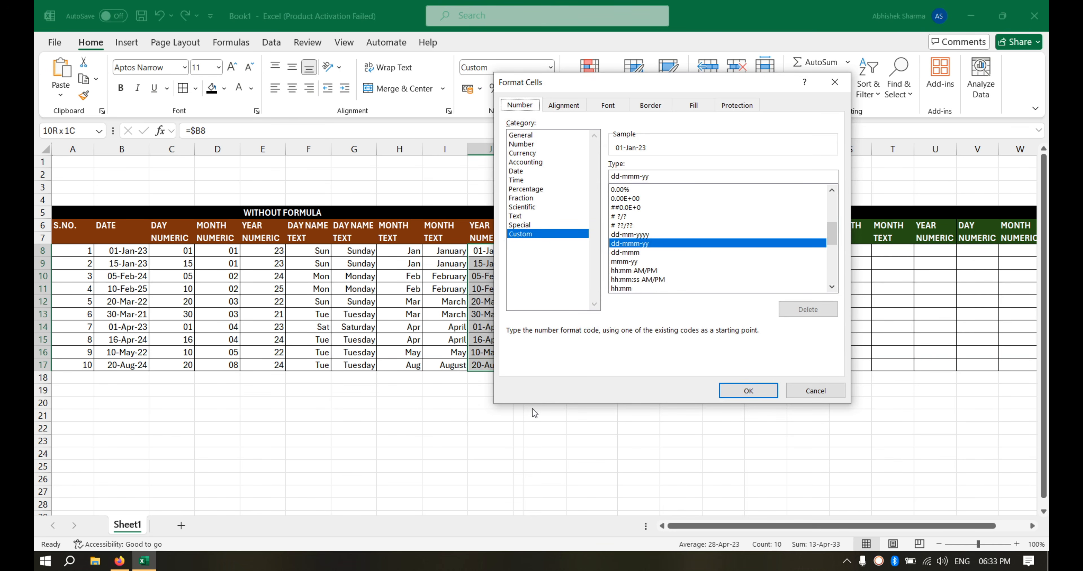
{"action": "left_click", "coordinate": [656, 178]}
{"action": "key", "text": "BackSpace"}
{"action": "key", "text": "BackSpace"}
{"action": "key", "text": "BackSpace"}
{"action": "key", "text": "BackSpace"}
{"action": "key", "text": "BackSpace"}
{"action": "key", "text": "BackSpace"}
{"action": "key", "text": "BackSpace"}
{"action": "key", "text": "BackSpace"}
{"action": "key", "text": "BackSpace"}
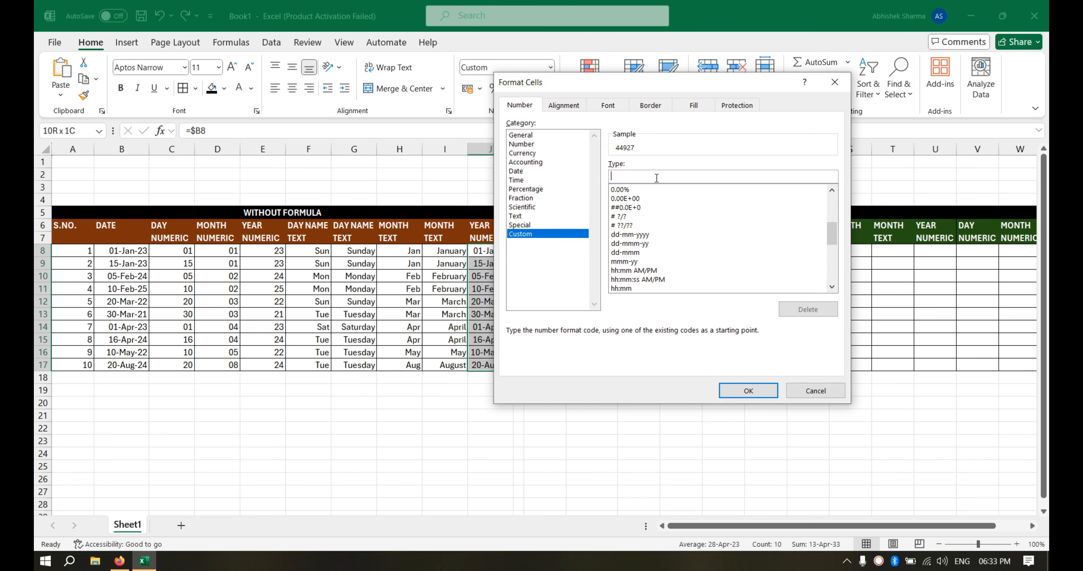
{"action": "type", "text": "yyy"}
{"action": "left_click", "coordinate": [732, 391]}
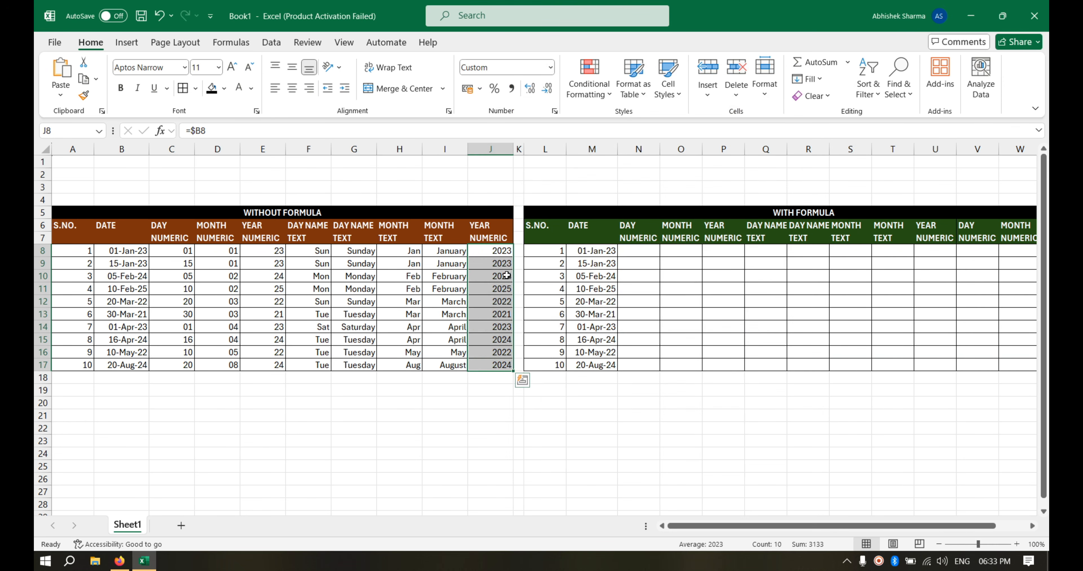
Look over the first table's formatted cells and the WITH FORMULA table's columns, finishing on its first DAY NUMERIC cell, N8.
{"action": "left_click", "coordinate": [187, 260]}
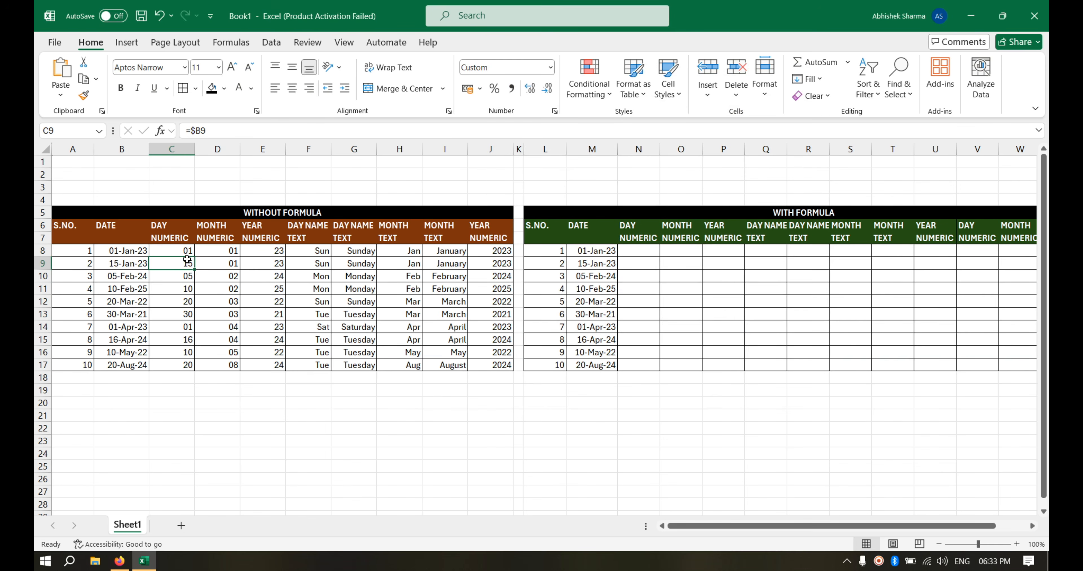
{"action": "left_click", "coordinate": [272, 265]}
{"action": "left_click", "coordinate": [377, 284]}
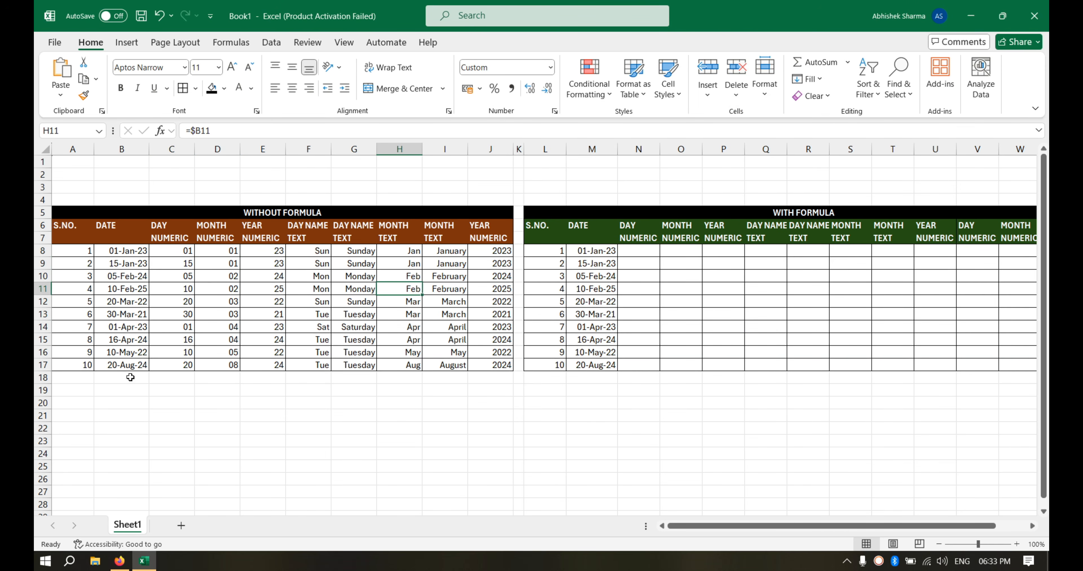
{"action": "left_click", "coordinate": [178, 252]}
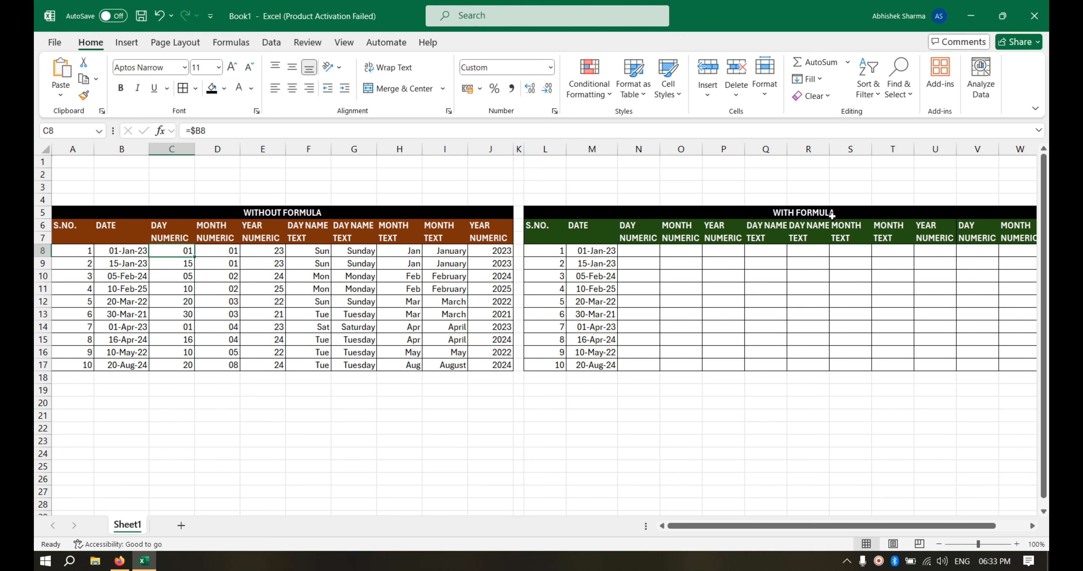
{"action": "left_click", "coordinate": [637, 252]}
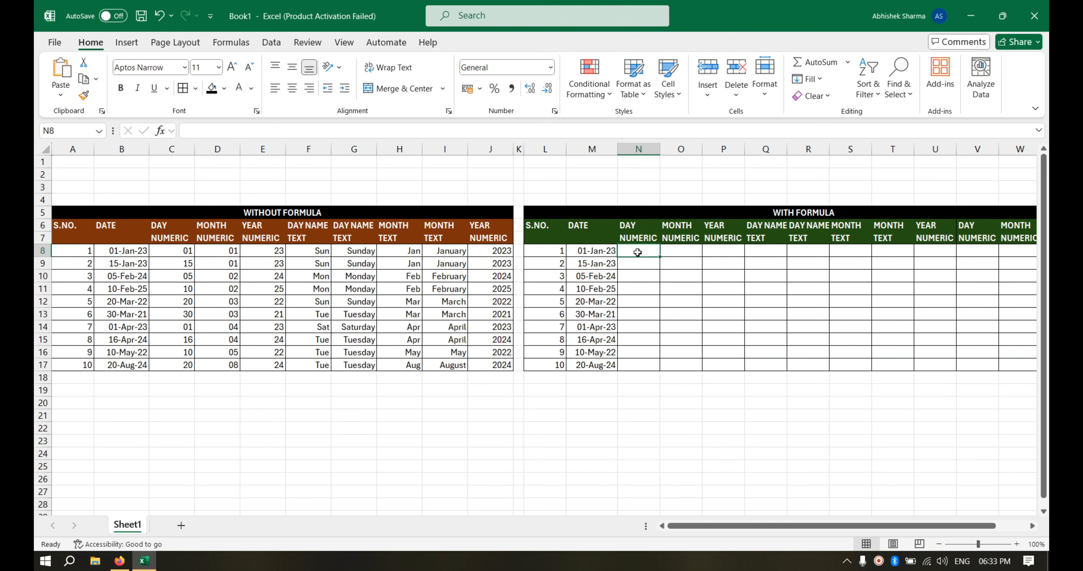
{"action": "key", "text": "Right"}
{"action": "key", "text": "Right"}
{"action": "key", "text": "Right"}
{"action": "key", "text": "Right"}
{"action": "key", "text": "Right"}
{"action": "key", "text": "Right"}
{"action": "key", "text": "Right"}
{"action": "key", "text": "Right"}
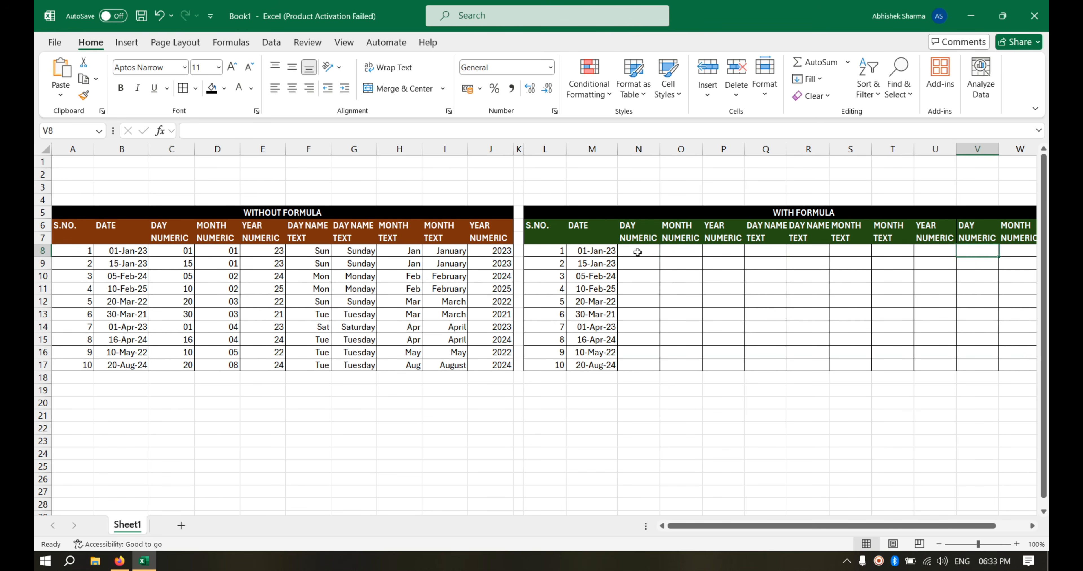
{"action": "key", "text": "Right"}
{"action": "key", "text": "Right"}
{"action": "key", "text": "Right"}
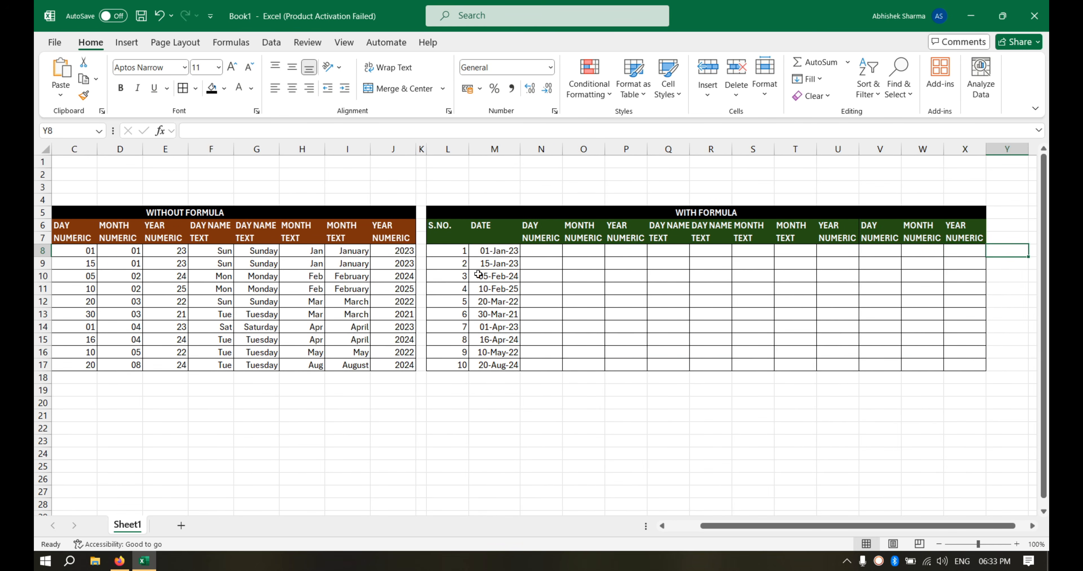
{"action": "left_click", "coordinate": [554, 256]}
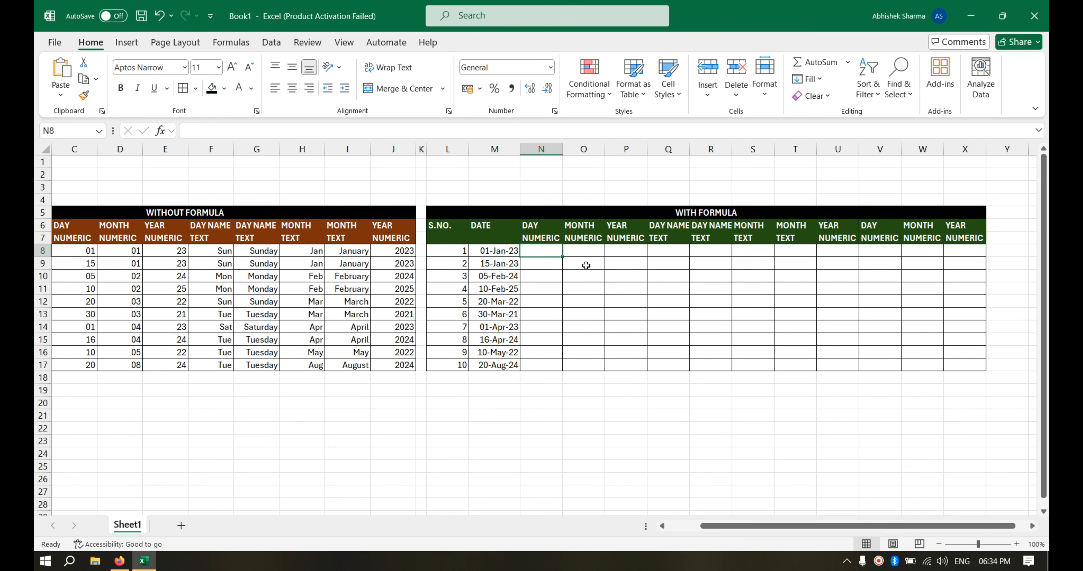
{"action": "type", "text": "="}
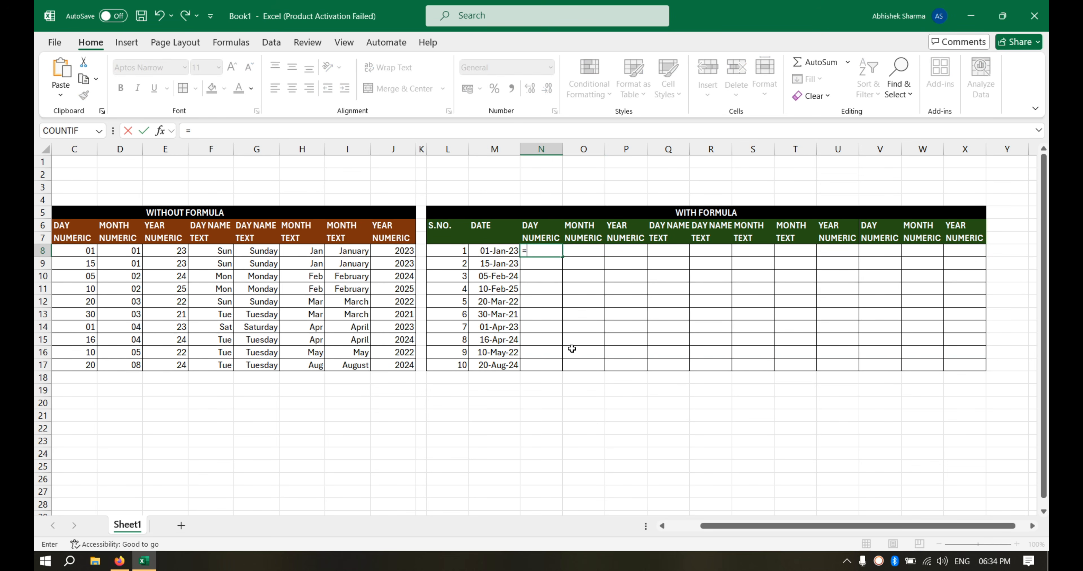
{"action": "type", "text": "text"}
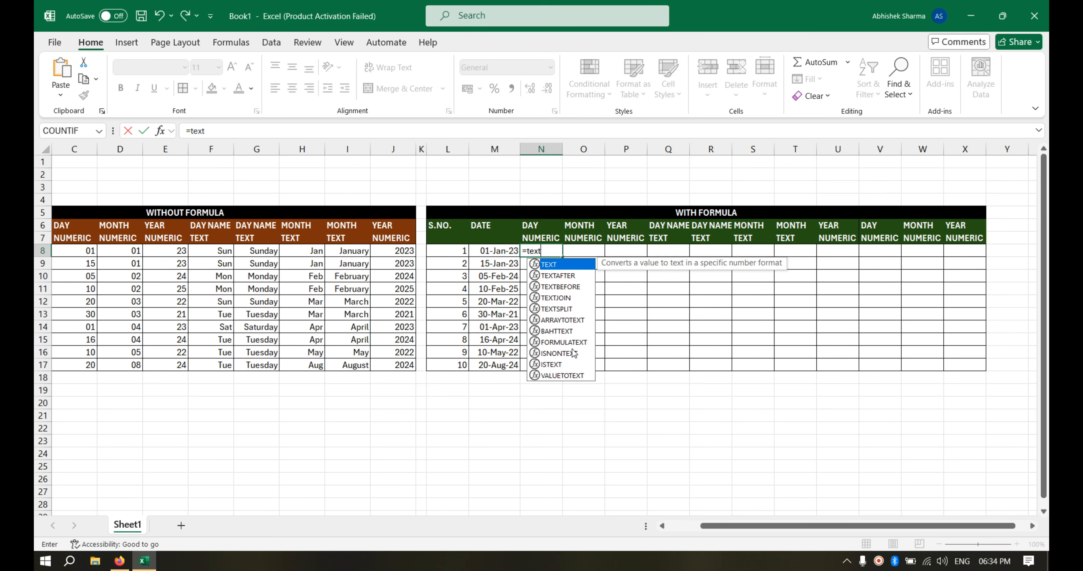
{"action": "key", "text": "Escape"}
{"action": "key", "text": "Escape"}
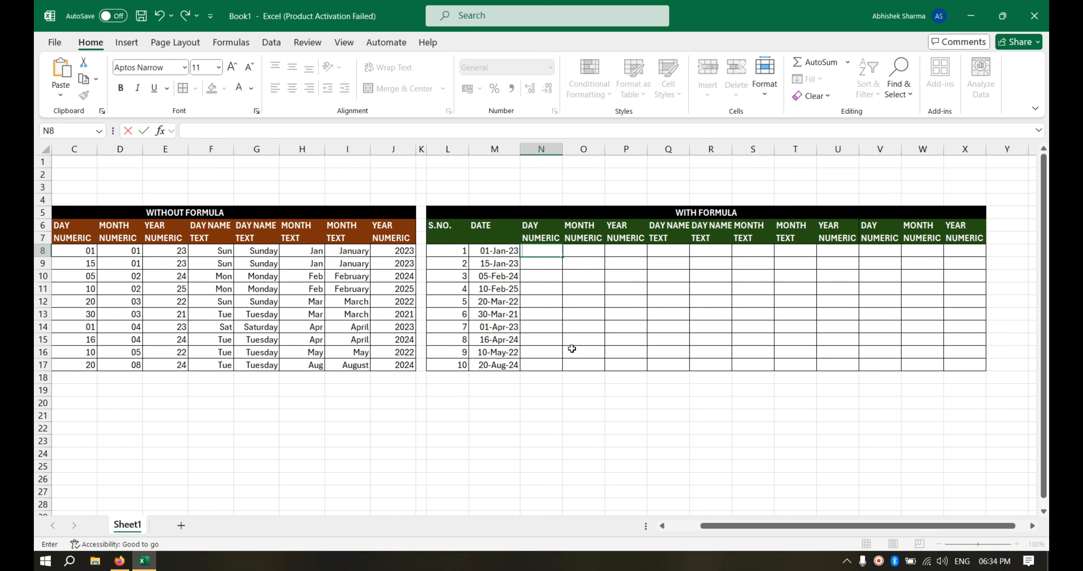
Enter the formula =TEXT(M8,"DD") in N8, the first DAY NUMERIC cell of the WITH FORMULA table, and reselect that cell.
{"action": "type", "text": "=TEXT"}
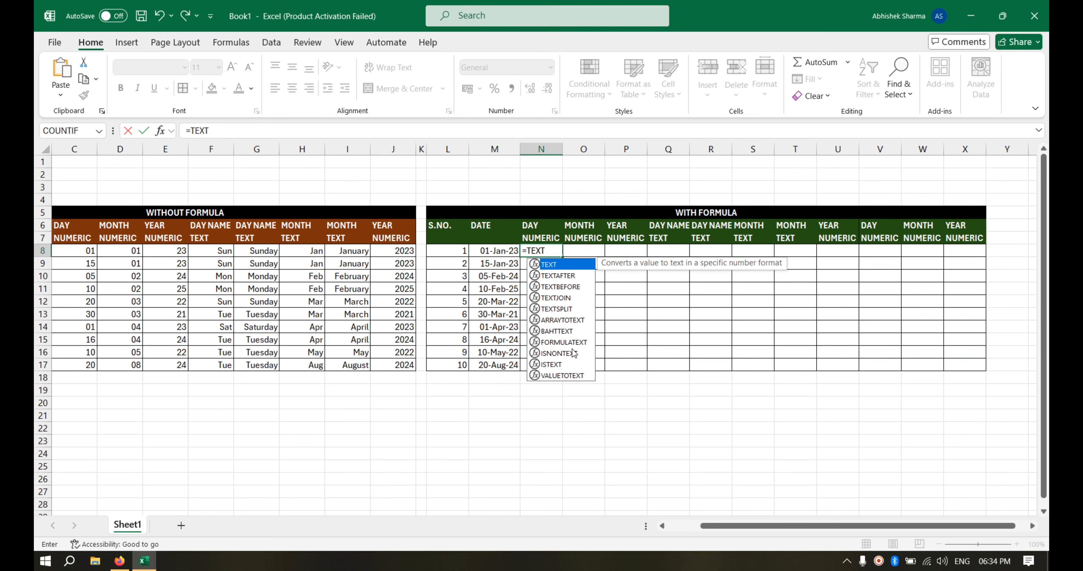
{"action": "type", "text": "("}
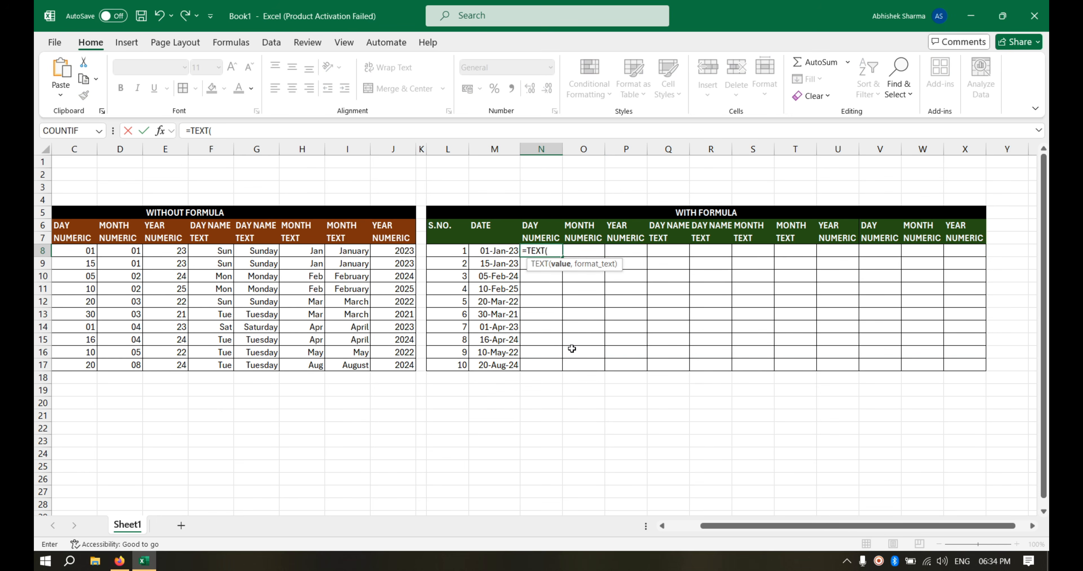
{"action": "left_click", "coordinate": [493, 252]}
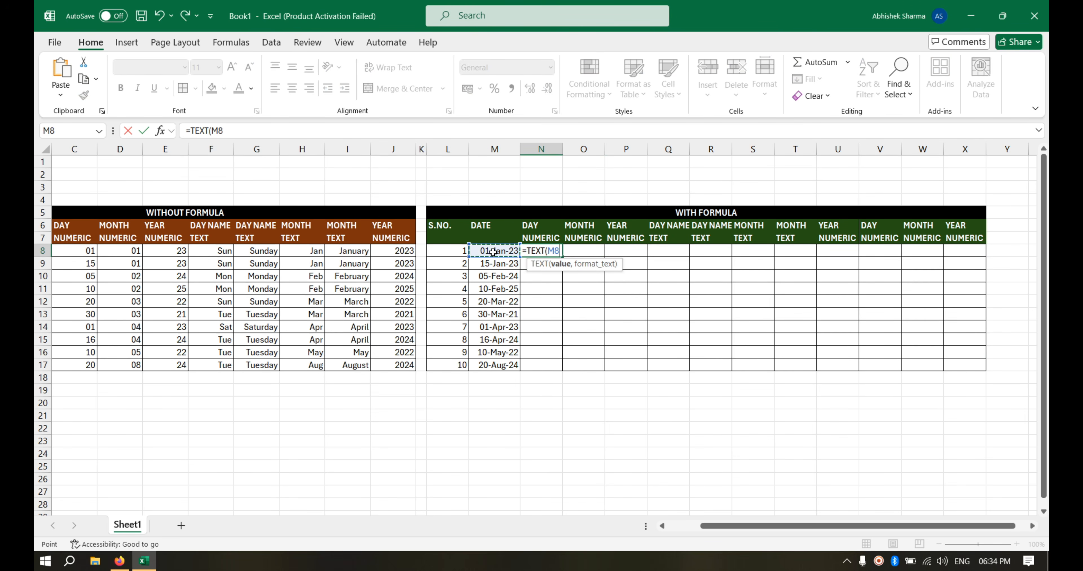
{"action": "type", "text": ","}
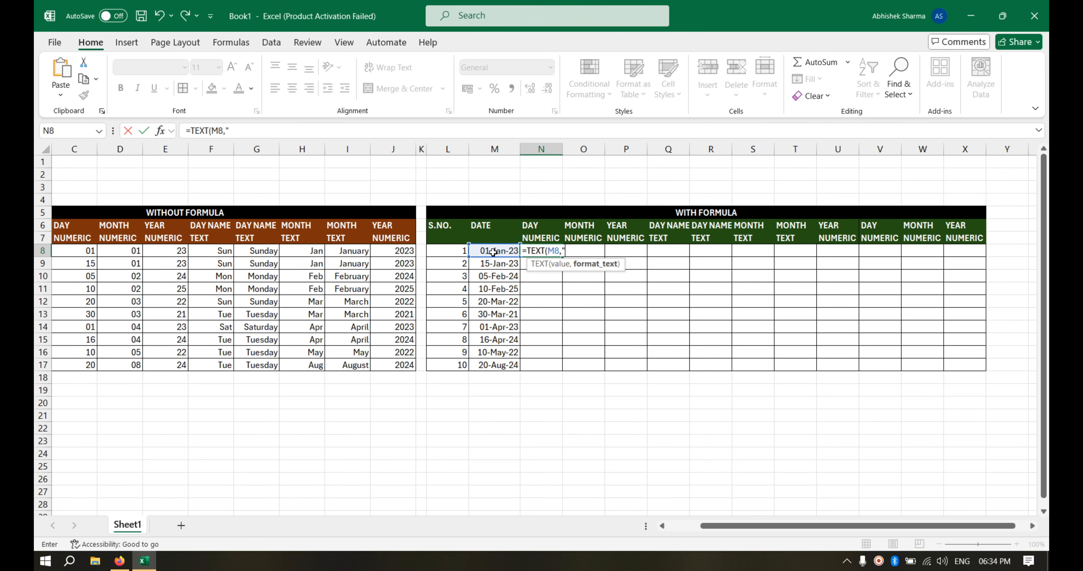
{"action": "type", "text": "DD\")"}
{"action": "key", "text": "Return"}
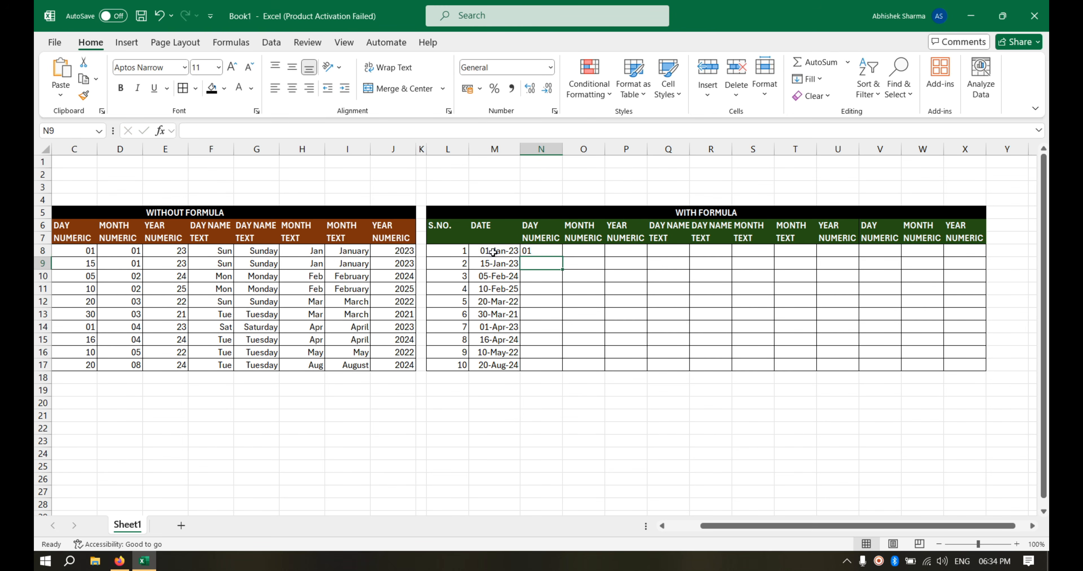
{"action": "left_click", "coordinate": [541, 251]}
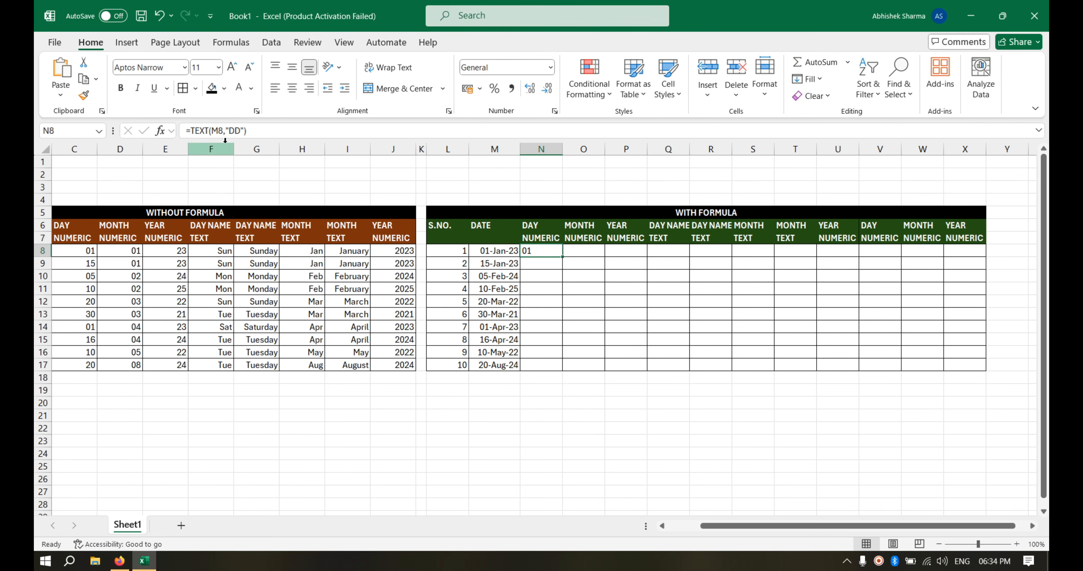
Enter the formula =TEXT(M8,"MM") in O8, the first MONTH NUMERIC cell of the WITH FORMULA table.
{"action": "left_click", "coordinate": [583, 249]}
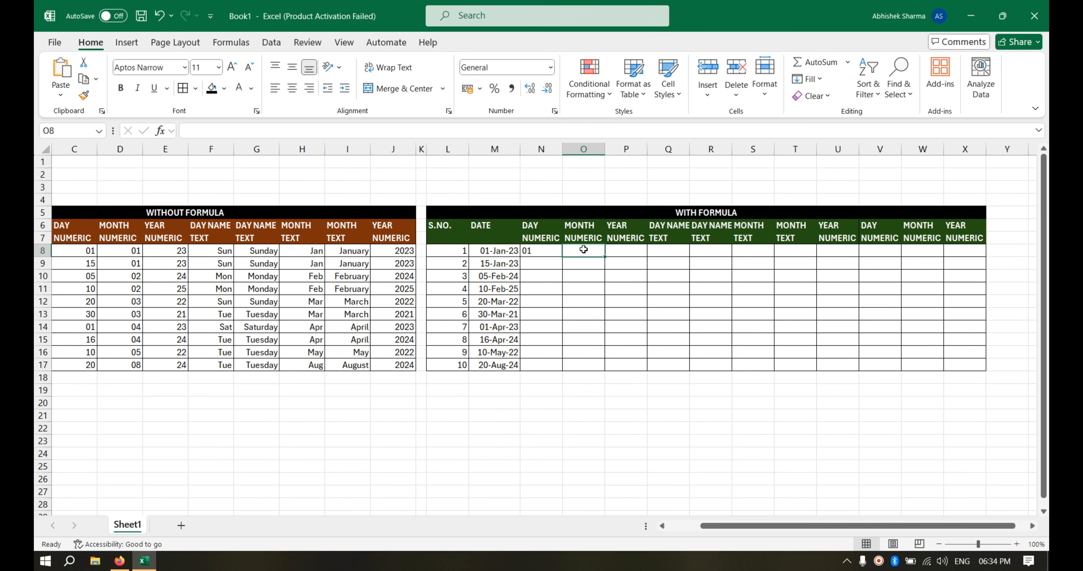
{"action": "type", "text": "=TEX"}
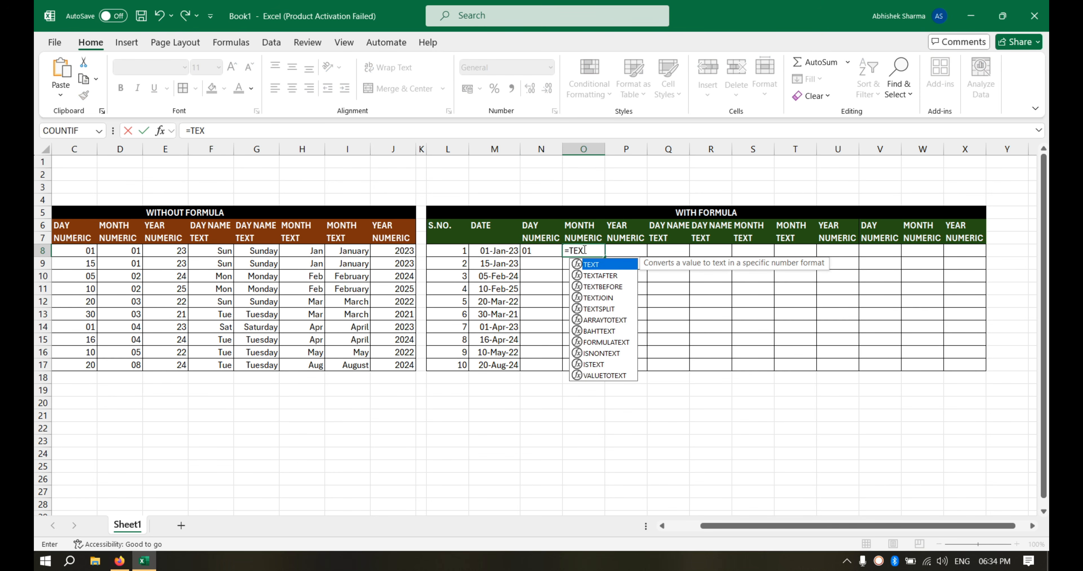
{"action": "type", "text": "T("}
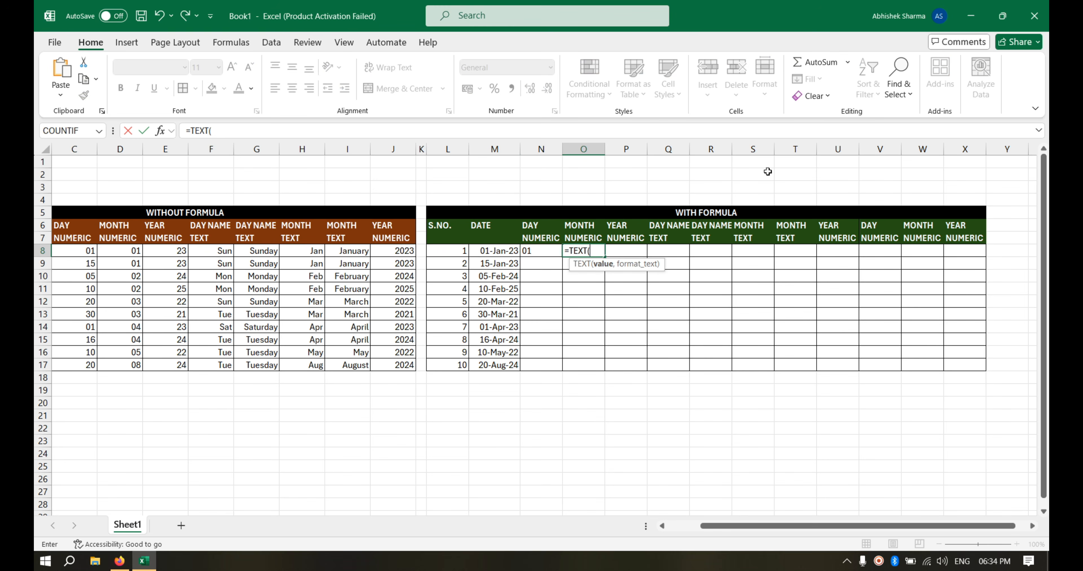
{"action": "left_click", "coordinate": [482, 251]}
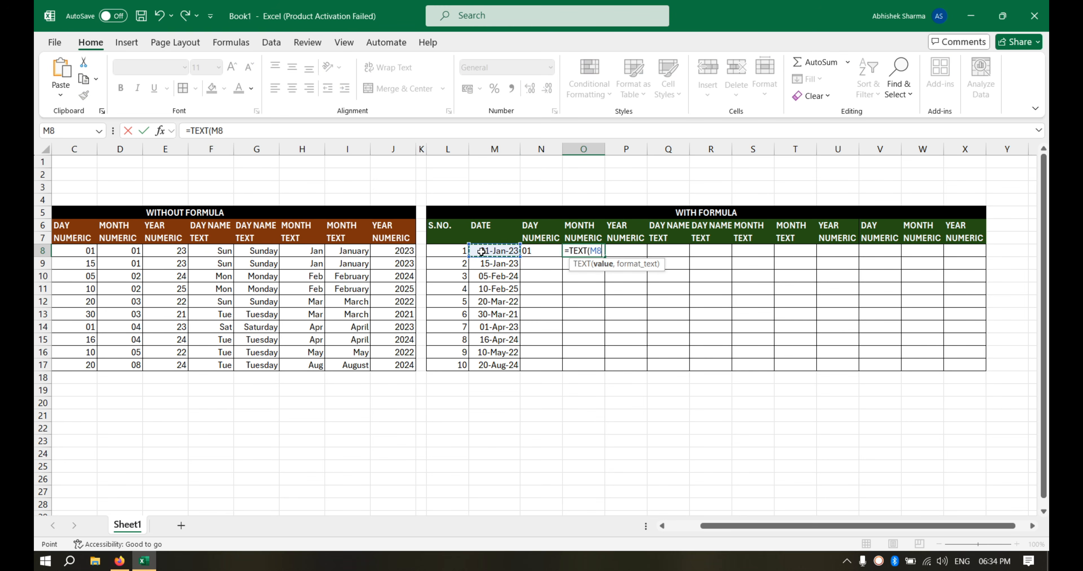
{"action": "type", "text": ","}
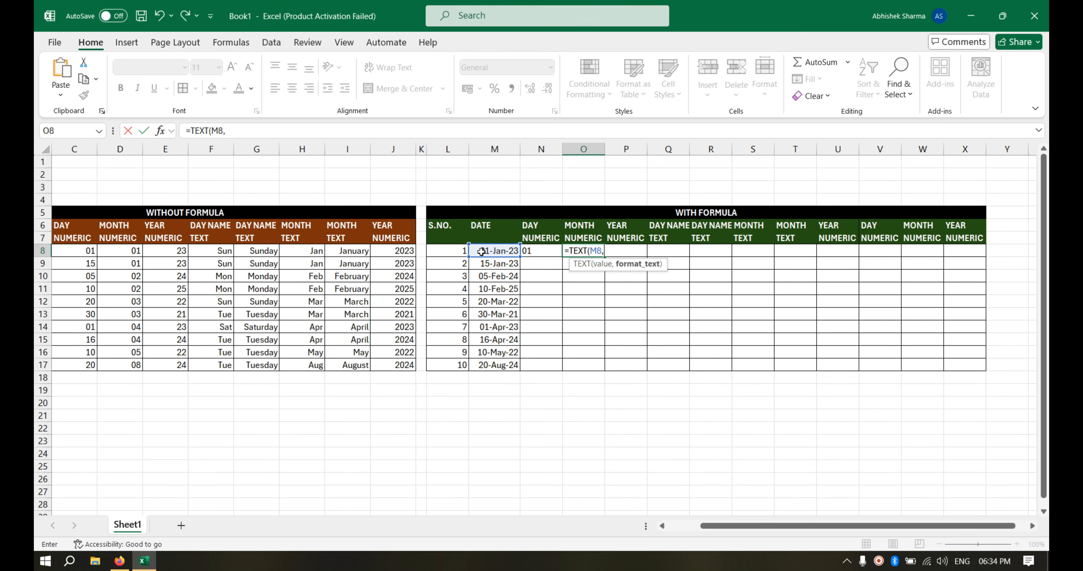
{"action": "type", "text": "\"MM"}
{"action": "key", "text": "Return"}
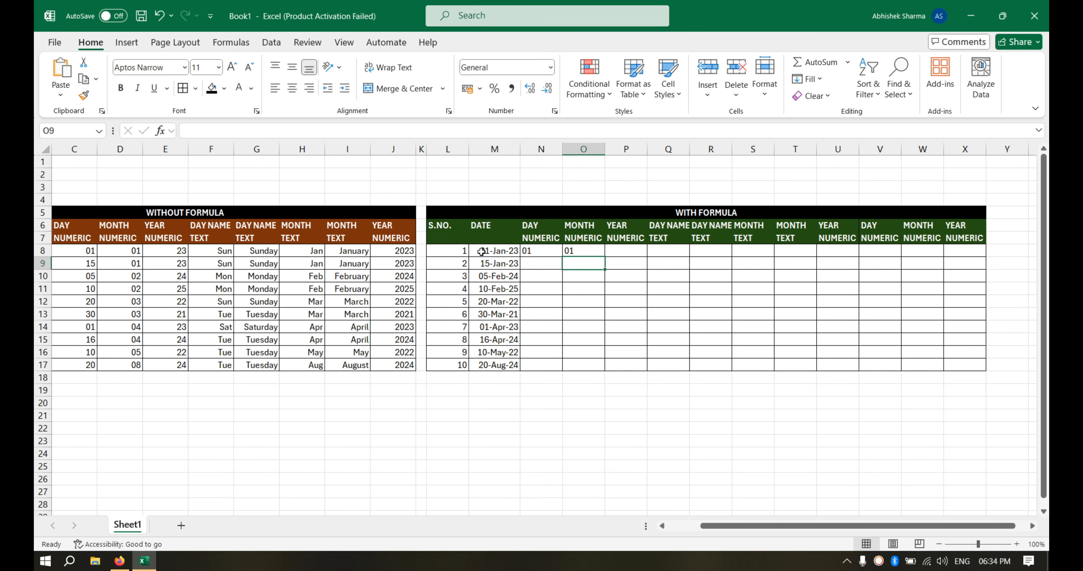
Enter the formula =TEXT(M8,"YY") in P8, the first YEAR NUMERIC cell of the WITH FORMULA table.
{"action": "left_click", "coordinate": [628, 252]}
{"action": "type", "text": "="}
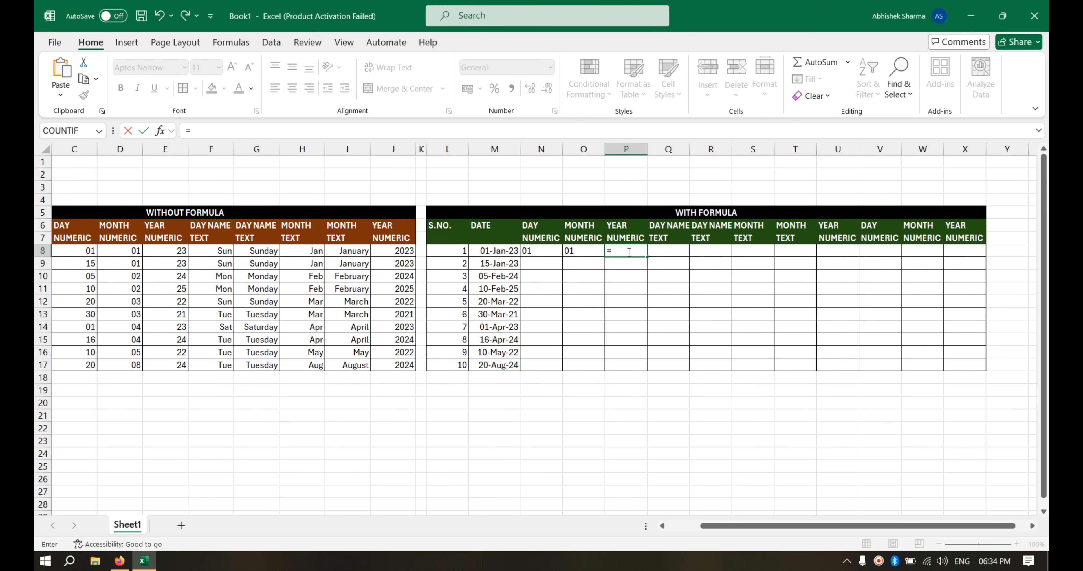
{"action": "type", "text": "TEXT"}
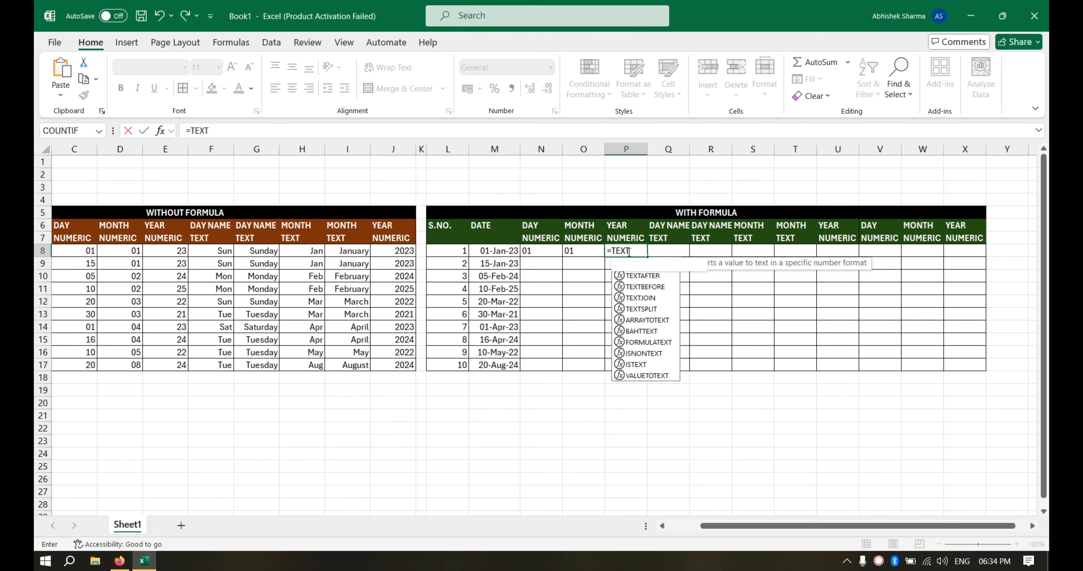
{"action": "type", "text": "("}
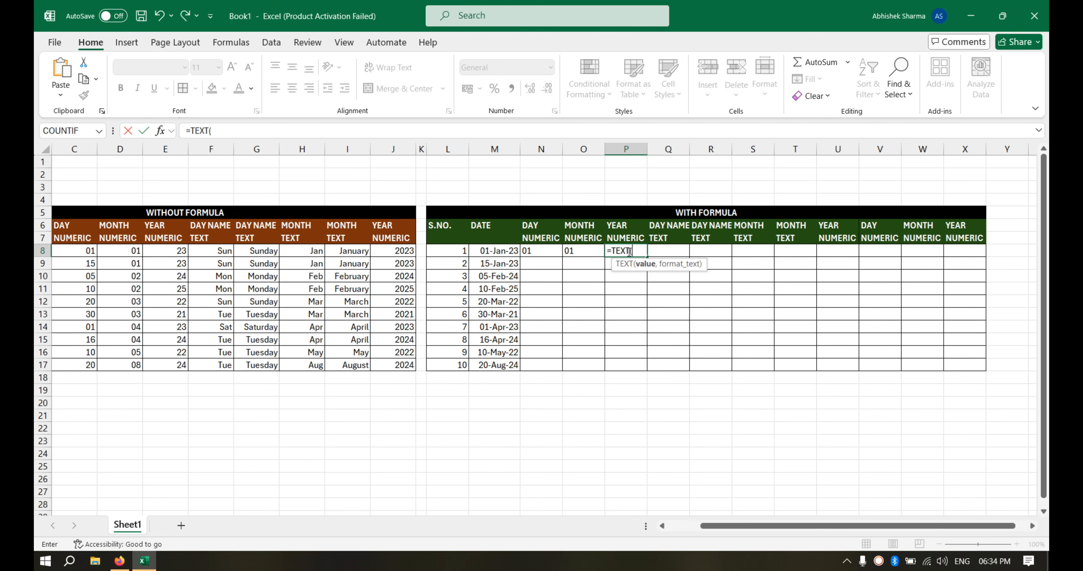
{"action": "left_click", "coordinate": [492, 252]}
{"action": "type", "text": ","}
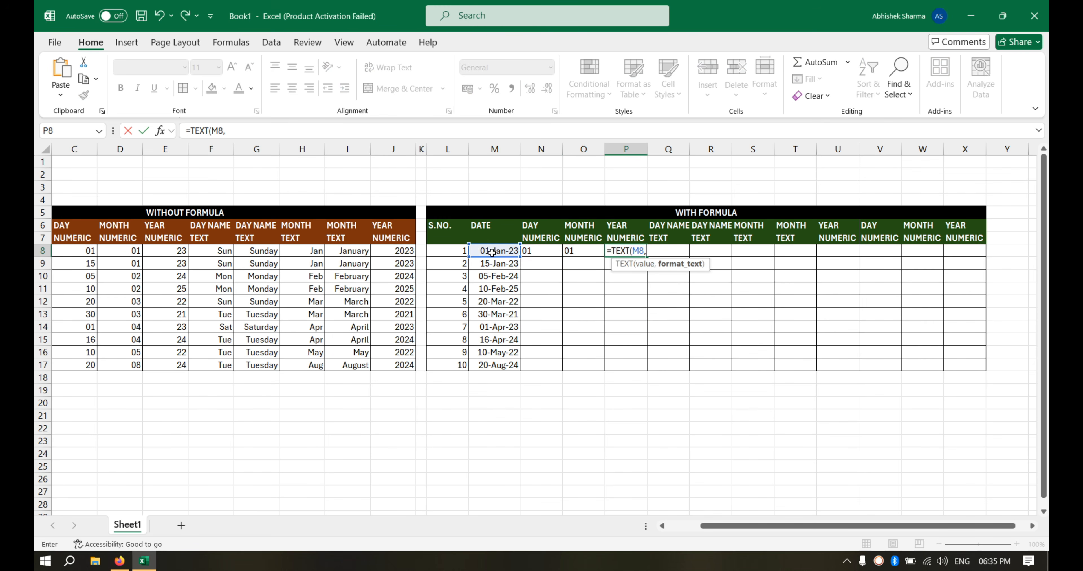
{"action": "type", "text": "\"YY\")"}
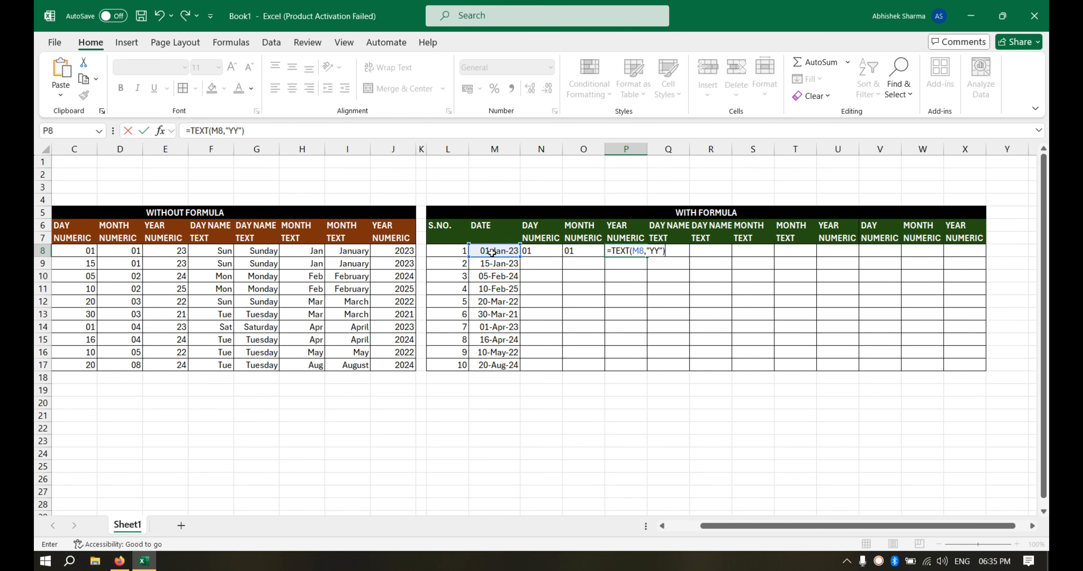
{"action": "key", "text": "Return"}
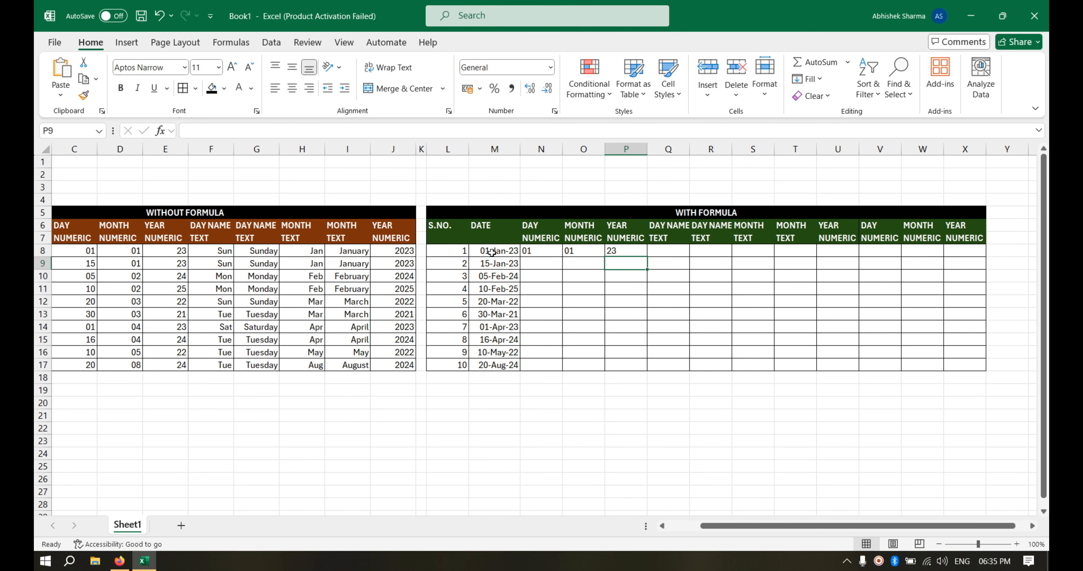
Enter the formula =TEXT(M8,"DDD") in Q8 under the first DAY NAME TEXT heading of the WITH FORMULA table.
{"action": "left_click", "coordinate": [680, 252]}
{"action": "type", "text": "="}
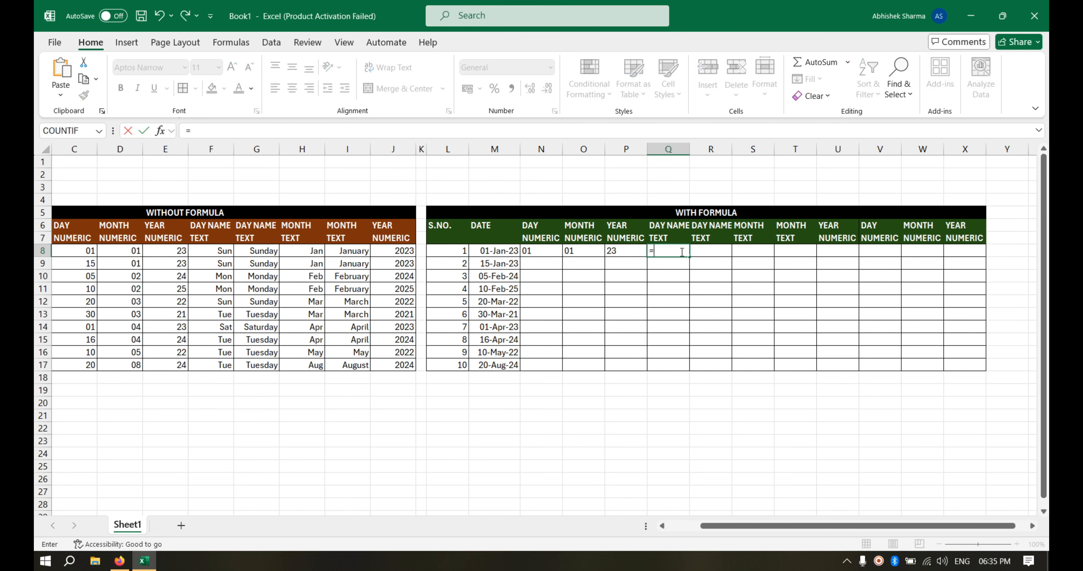
{"action": "type", "text": "TEX"}
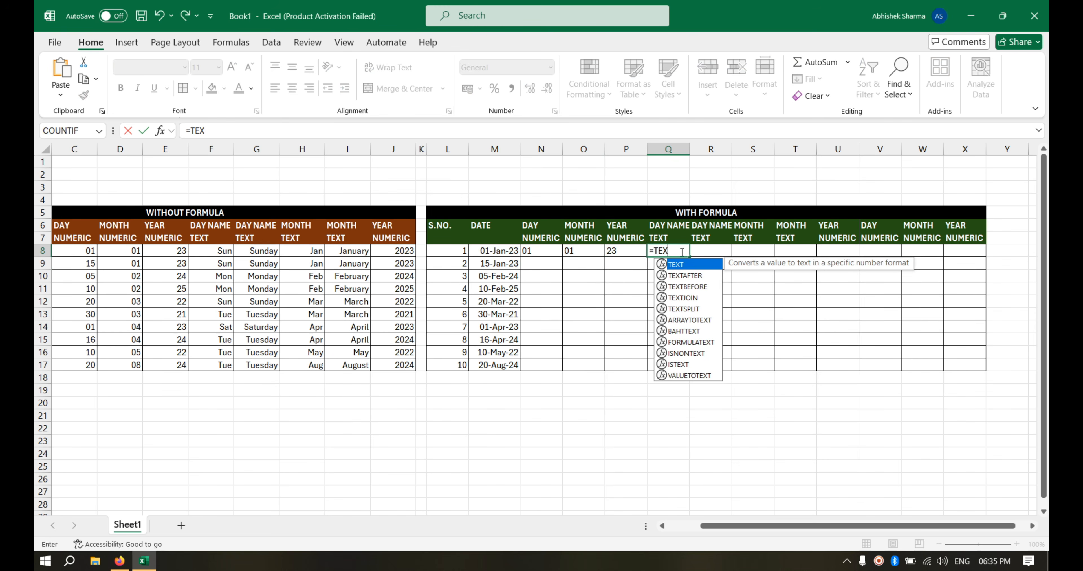
{"action": "type", "text": "T("}
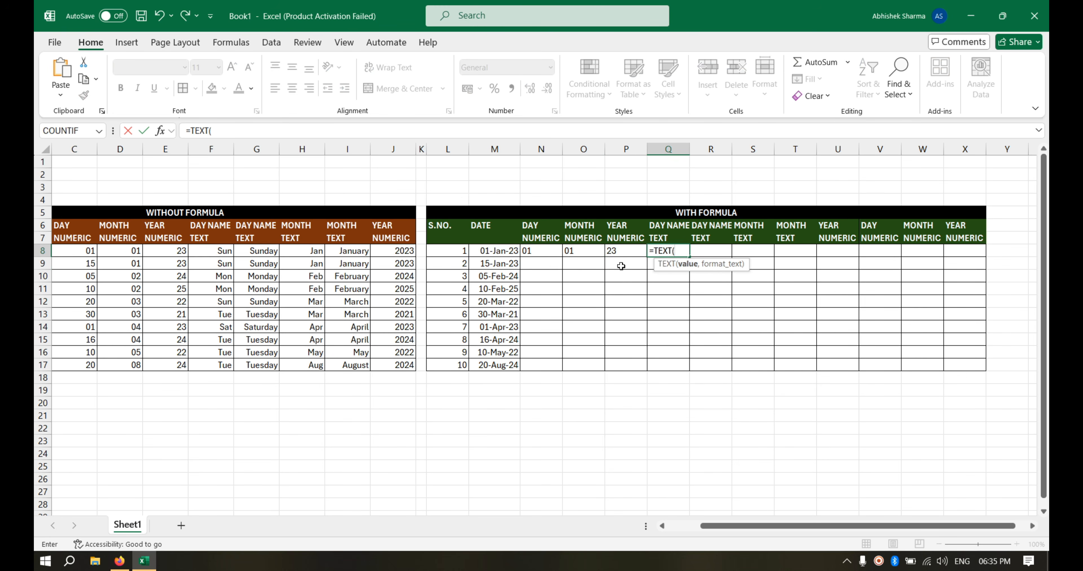
{"action": "left_click", "coordinate": [510, 252]}
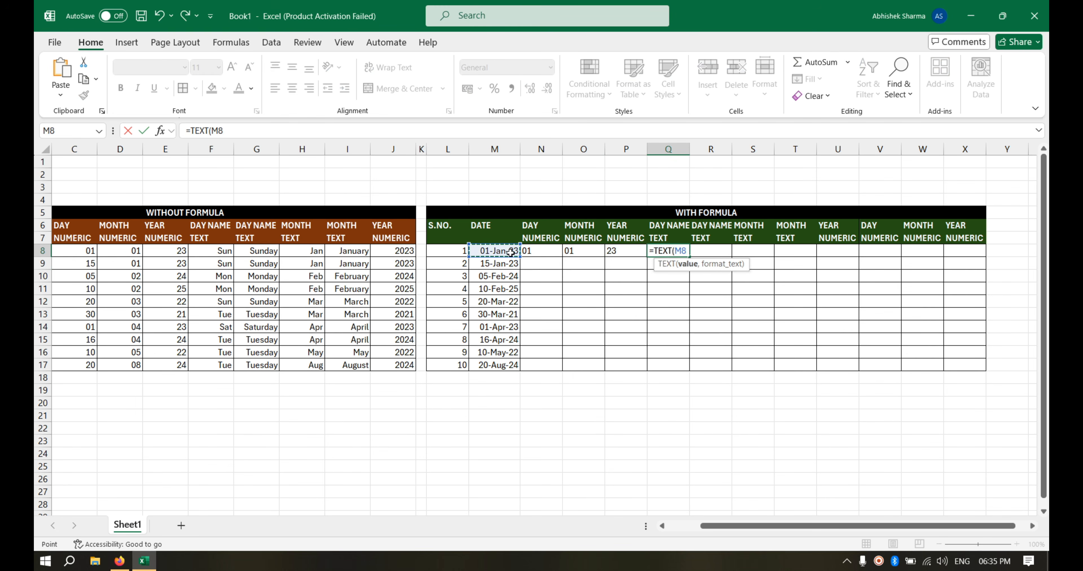
{"action": "type", "text": ",\"DDD"}
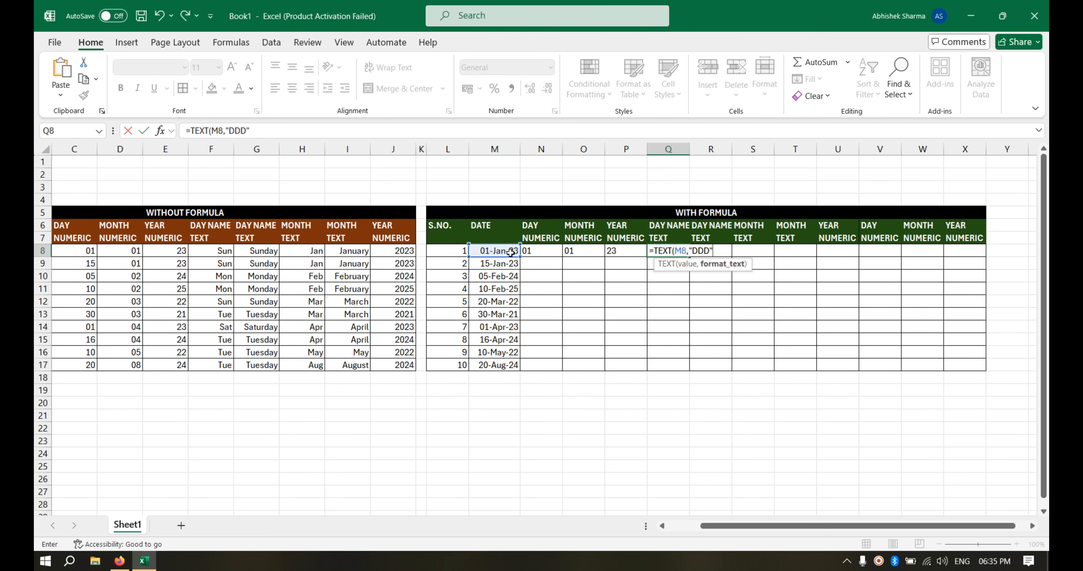
{"action": "type", "text": ")"}
{"action": "key", "text": "Return"}
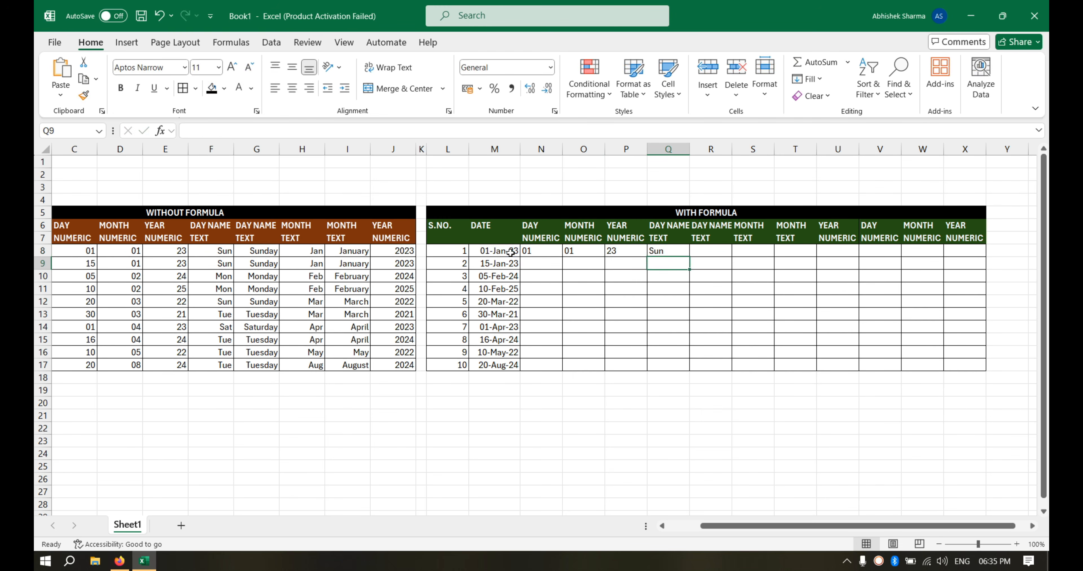
Enter the formula =TEXT(M8,"DDDD") in R8 under the second DAY NAME TEXT heading of the WITH FORMULA table.
{"action": "left_click", "coordinate": [717, 249]}
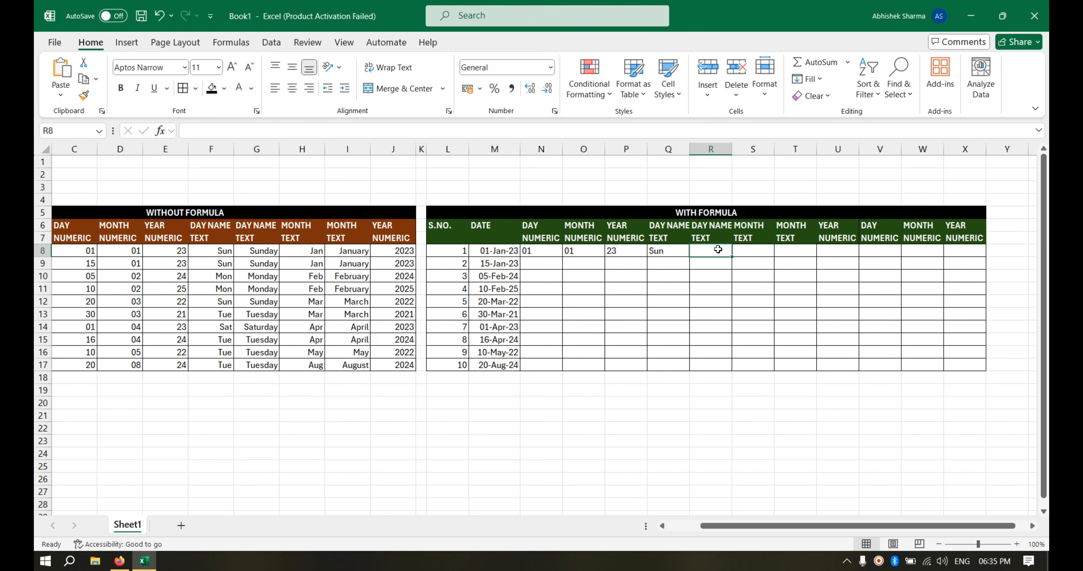
{"action": "type", "text": "="}
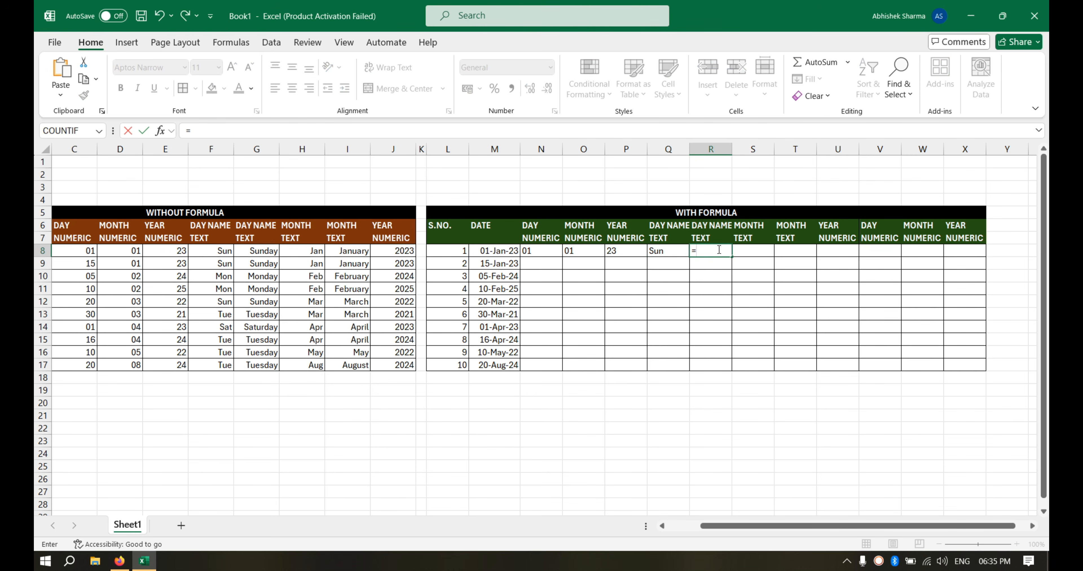
{"action": "type", "text": "TEXT"}
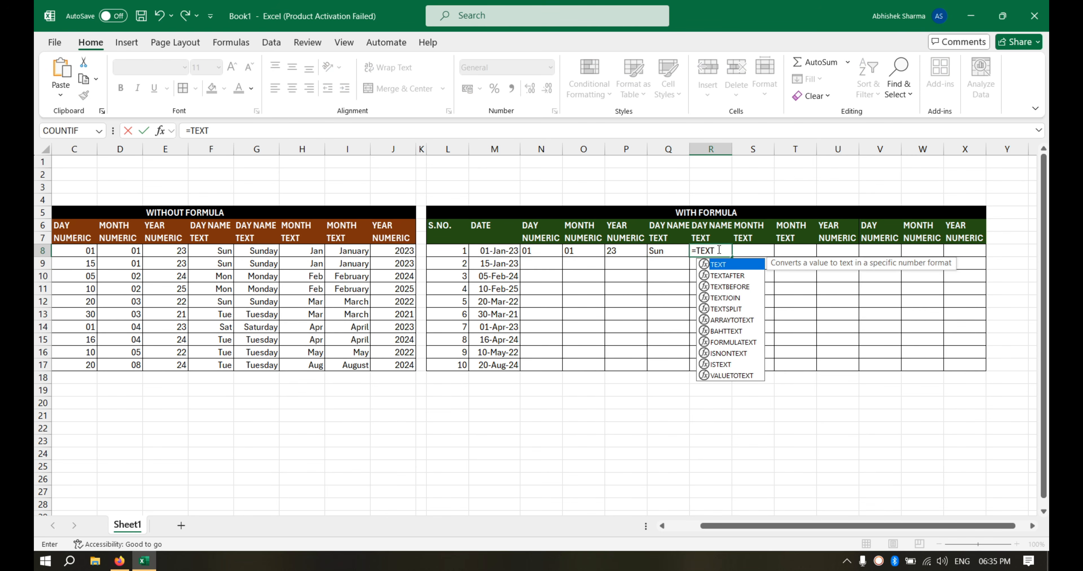
{"action": "type", "text": "("}
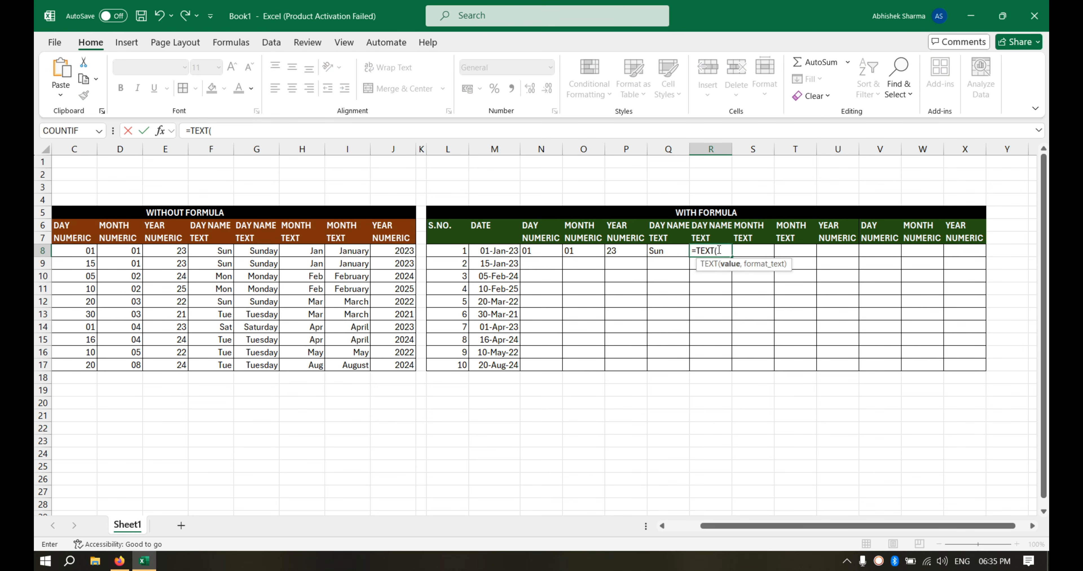
{"action": "left_click", "coordinate": [505, 251]}
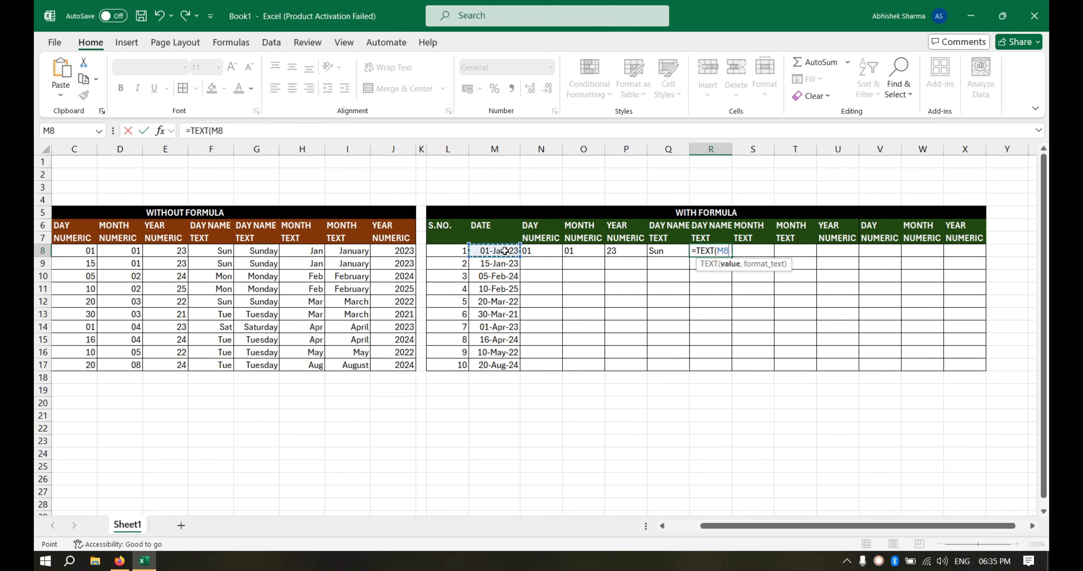
{"action": "type", "text": ",\"DDDD"}
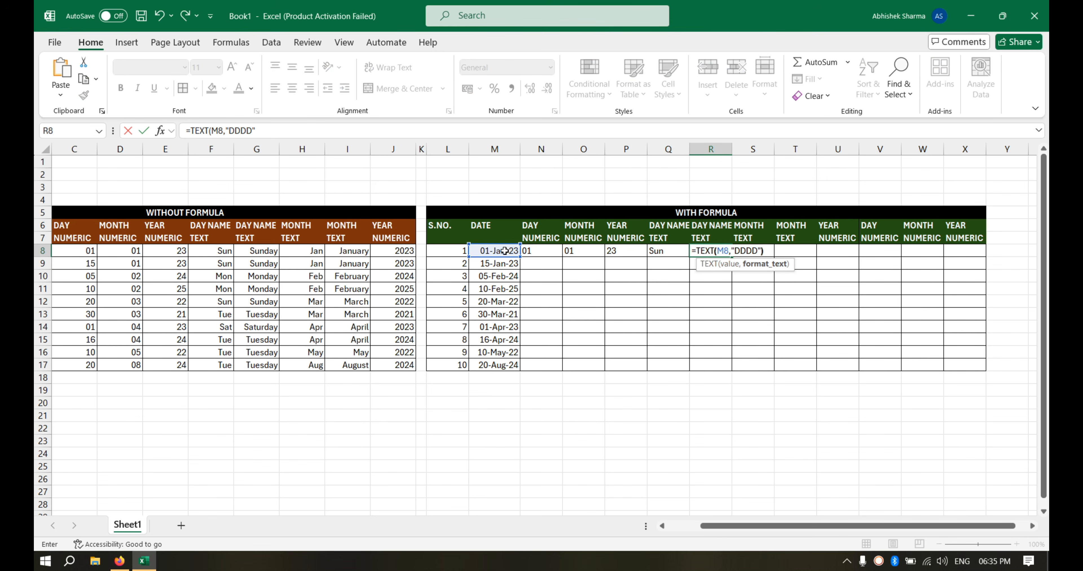
{"action": "key", "text": "Return"}
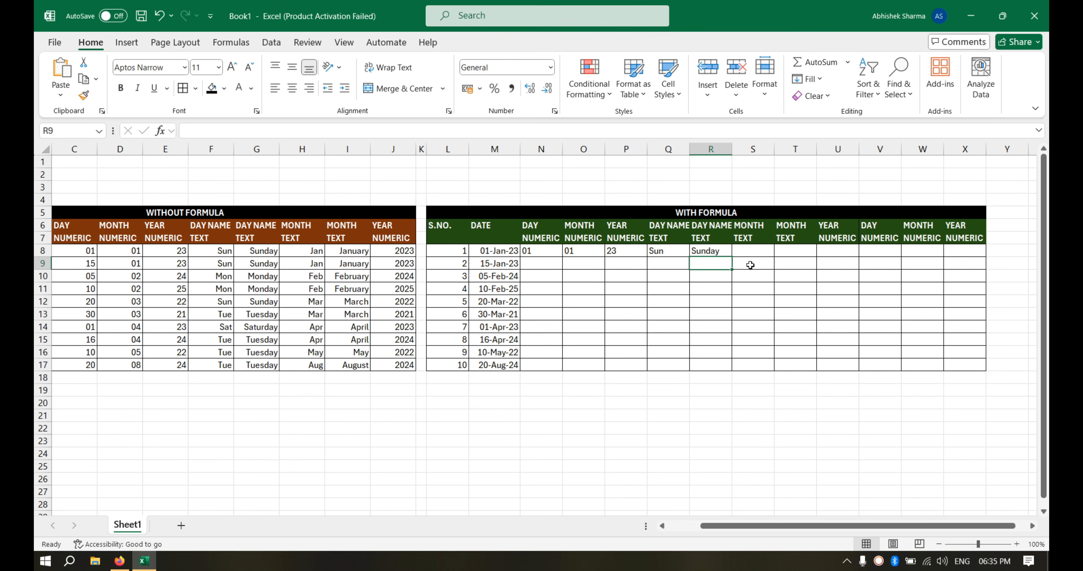
Enter the formula =TEXT(M8,"MMM") in S8 under the first MONTH TEXT heading of the WITH FORMULA table.
{"action": "left_click", "coordinate": [748, 252]}
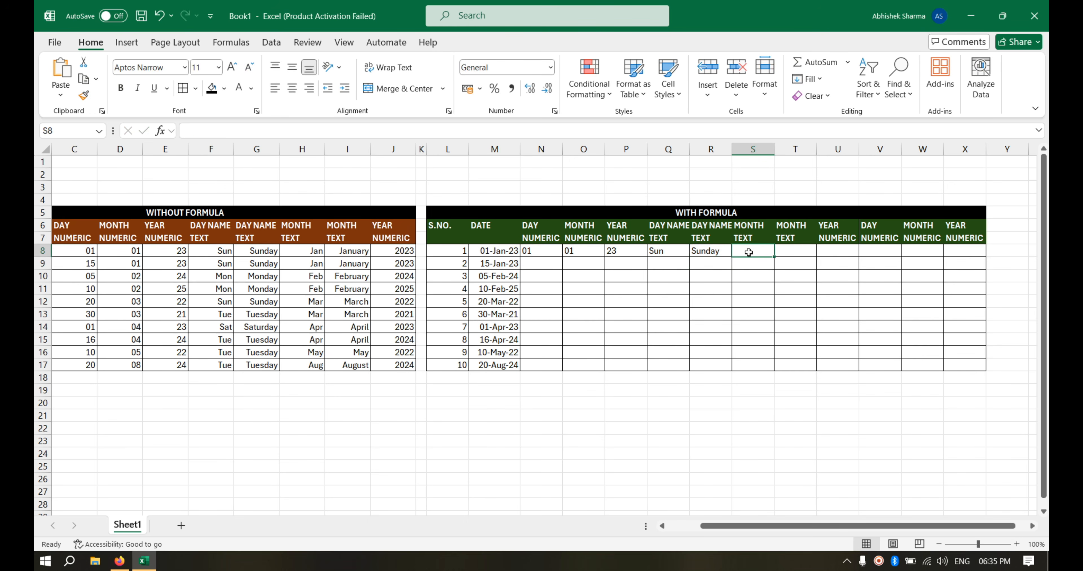
{"action": "type", "text": "=TEX"}
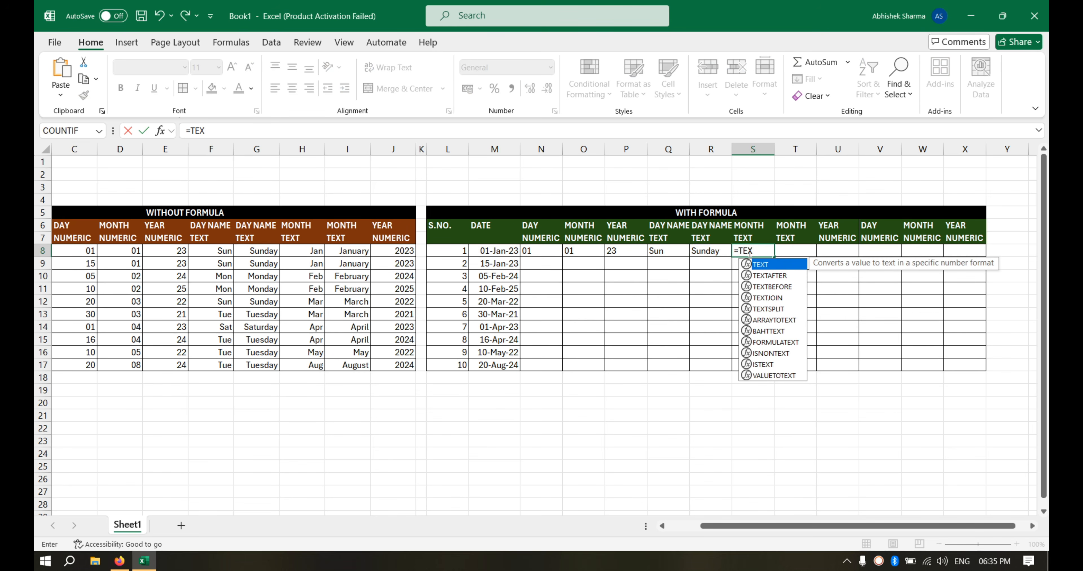
{"action": "type", "text": "T("}
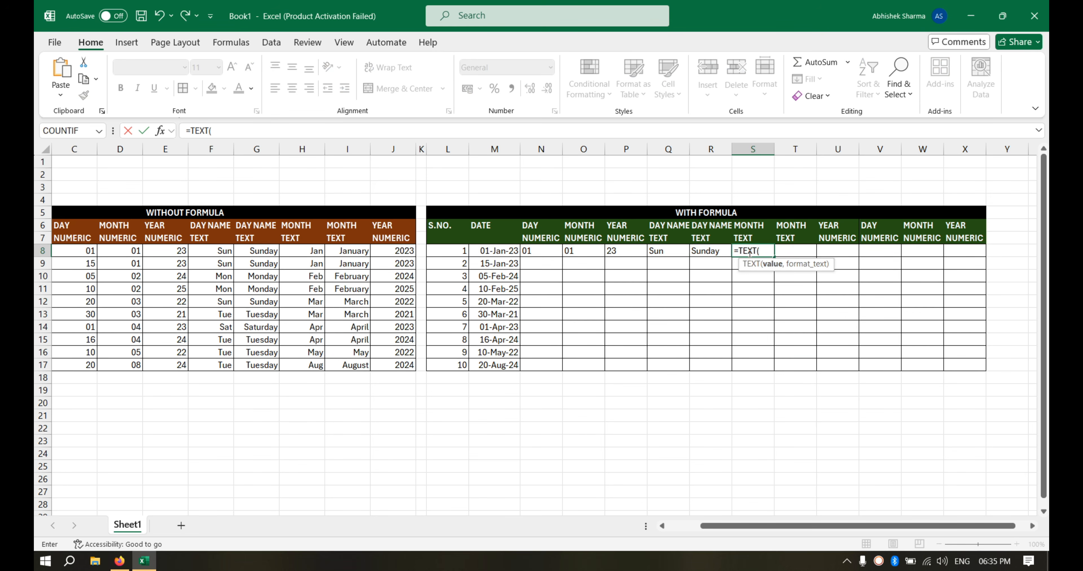
{"action": "left_click", "coordinate": [509, 250]}
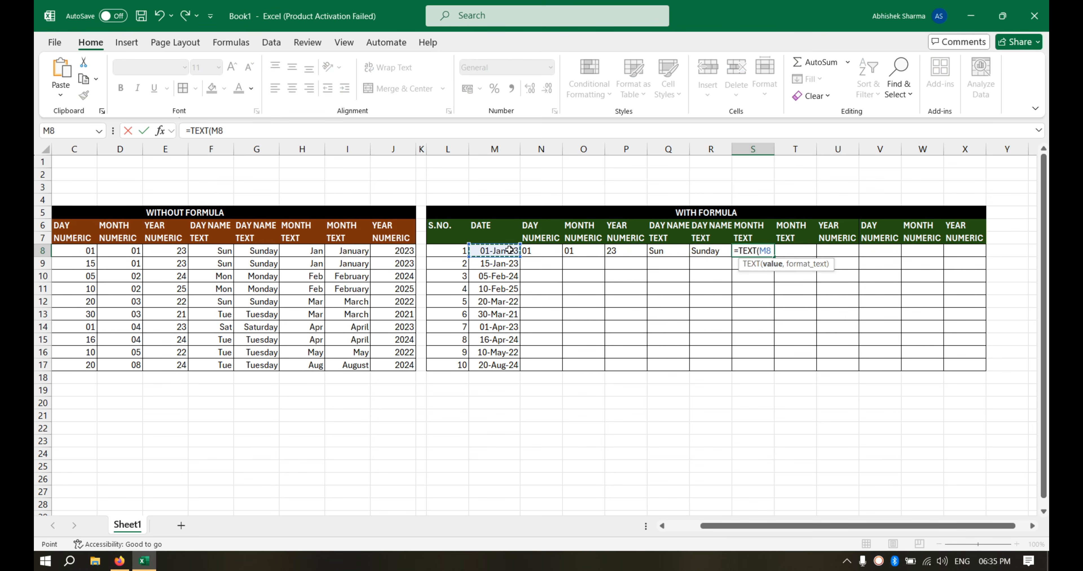
{"action": "type", "text": ",\""}
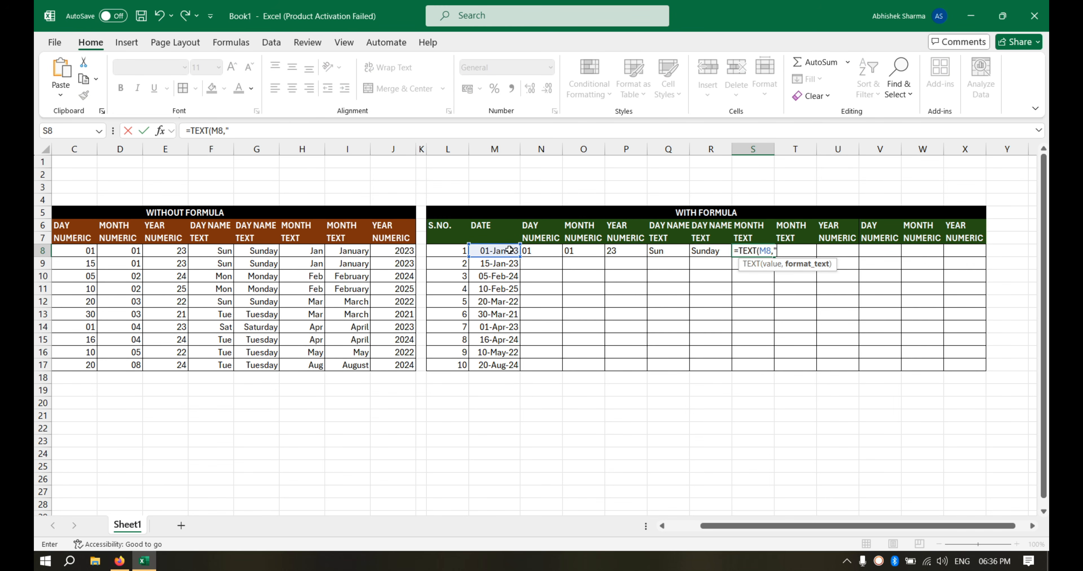
{"action": "type", "text": "MMM"}
{"action": "type", "text": ")"}
{"action": "key", "text": "Return"}
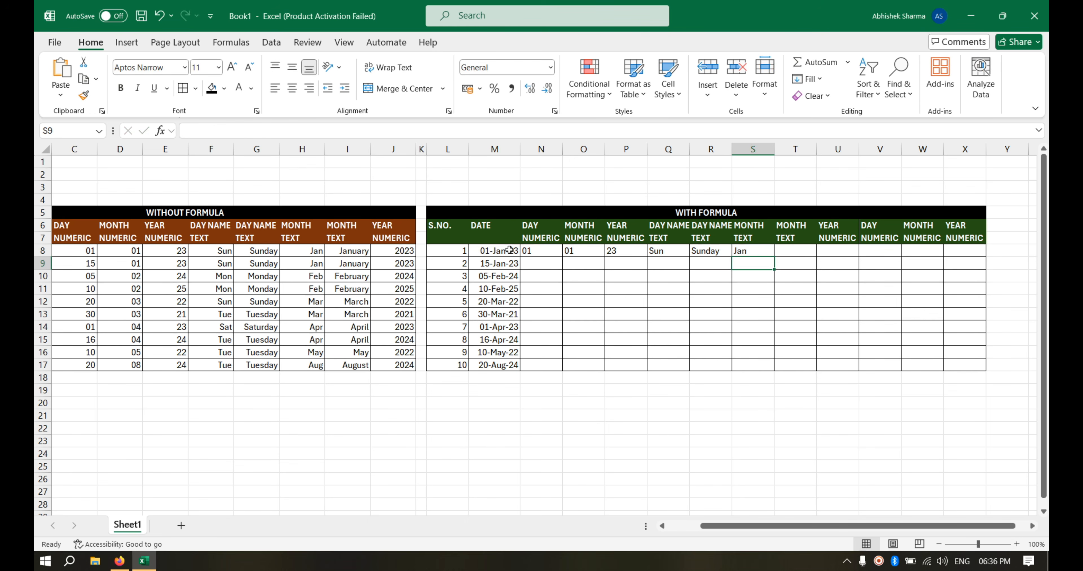
Enter the formula =TEXT(M8,"MMMM") in T8 under the second MONTH TEXT heading of the WITH FORMULA table.
{"action": "left_click", "coordinate": [804, 250]}
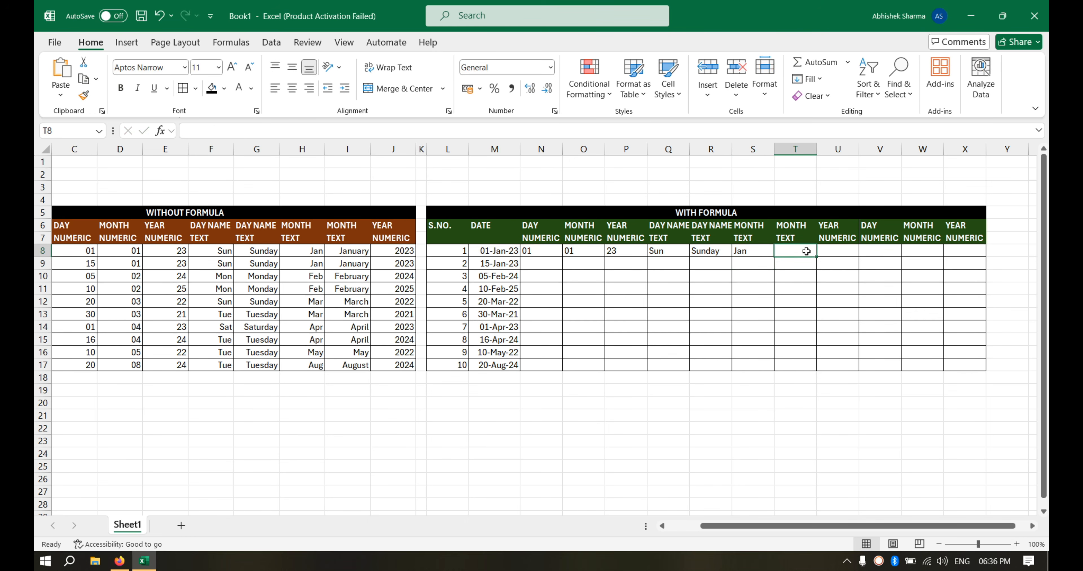
{"action": "type", "text": "=TEXT("}
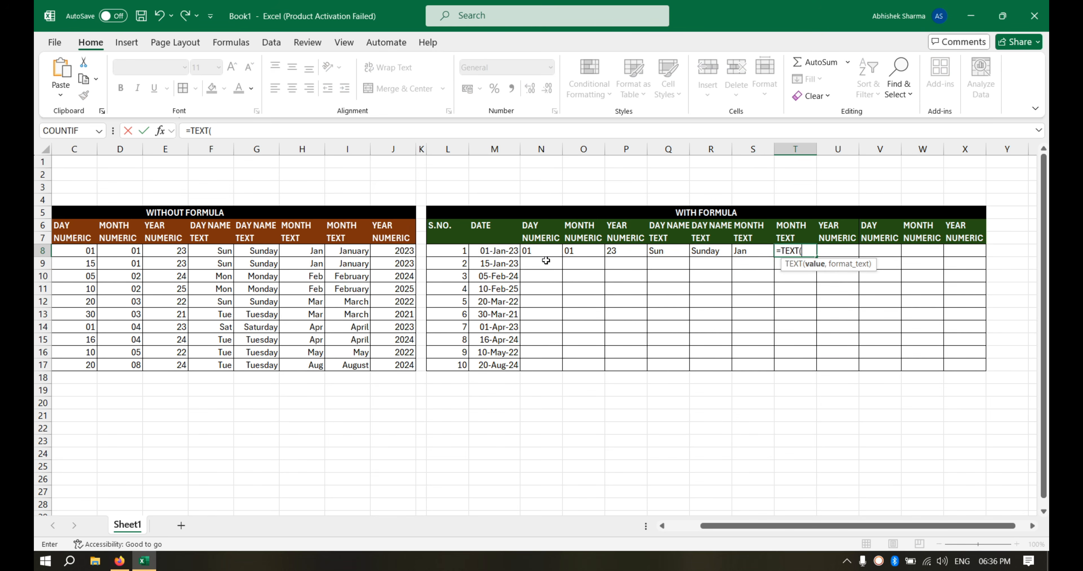
{"action": "left_click", "coordinate": [508, 250]}
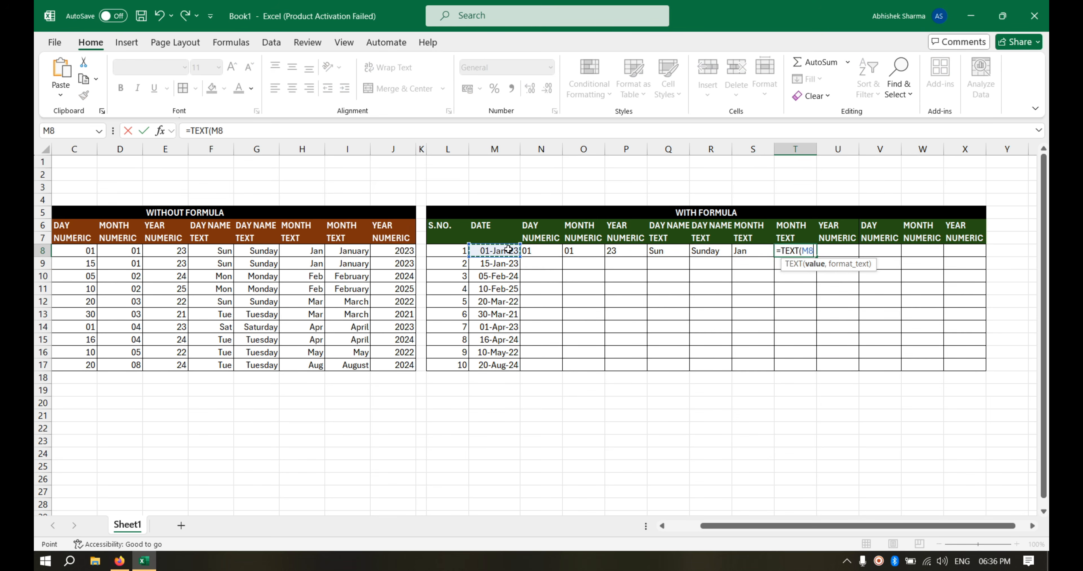
{"action": "type", "text": ",\"MMM"}
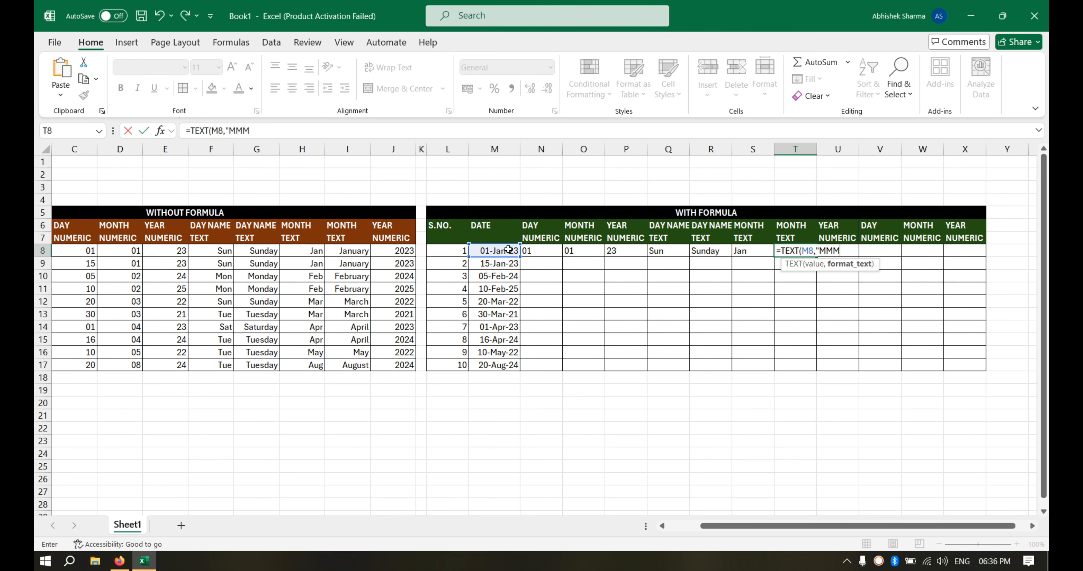
{"action": "type", "text": "M\")"}
{"action": "key", "text": "Return"}
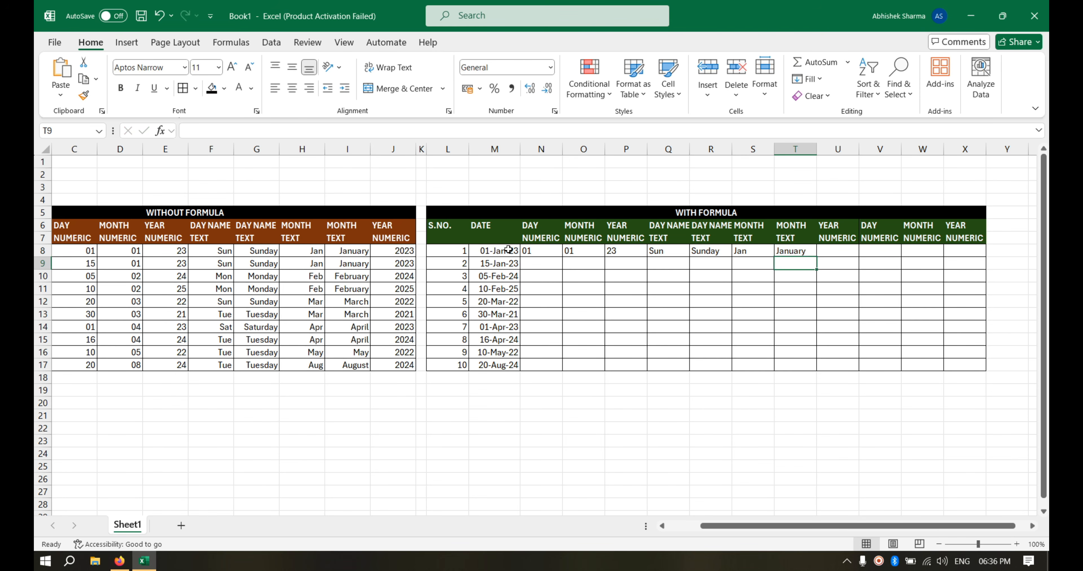
Enter the formula =TEXT(M8,"YYY") in U8, the YEAR NUMERIC cell after the MONTH TEXT columns of the WITH FORMULA table.
{"action": "left_click", "coordinate": [828, 251]}
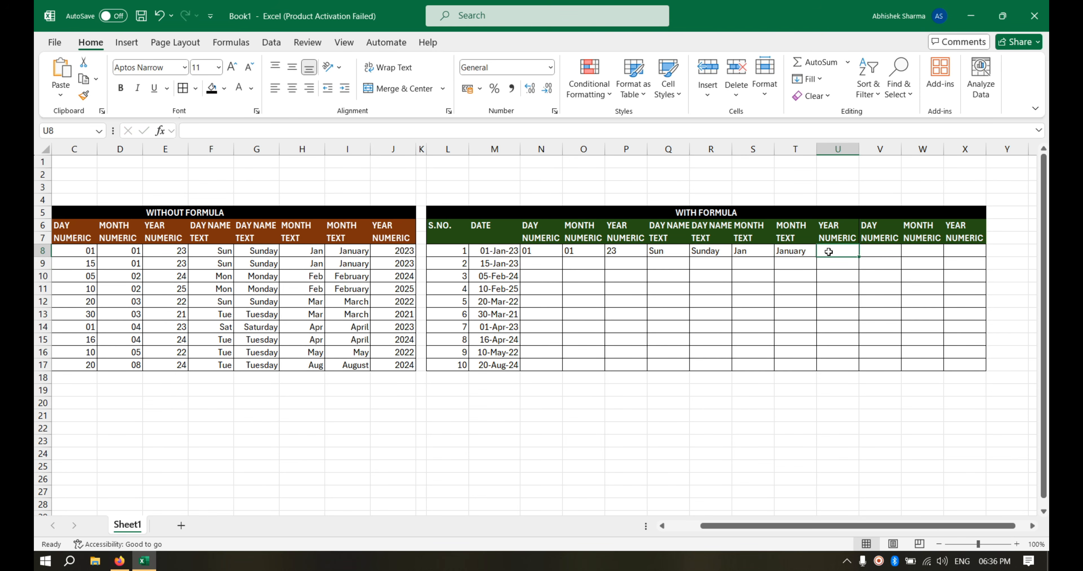
{"action": "type", "text": "="}
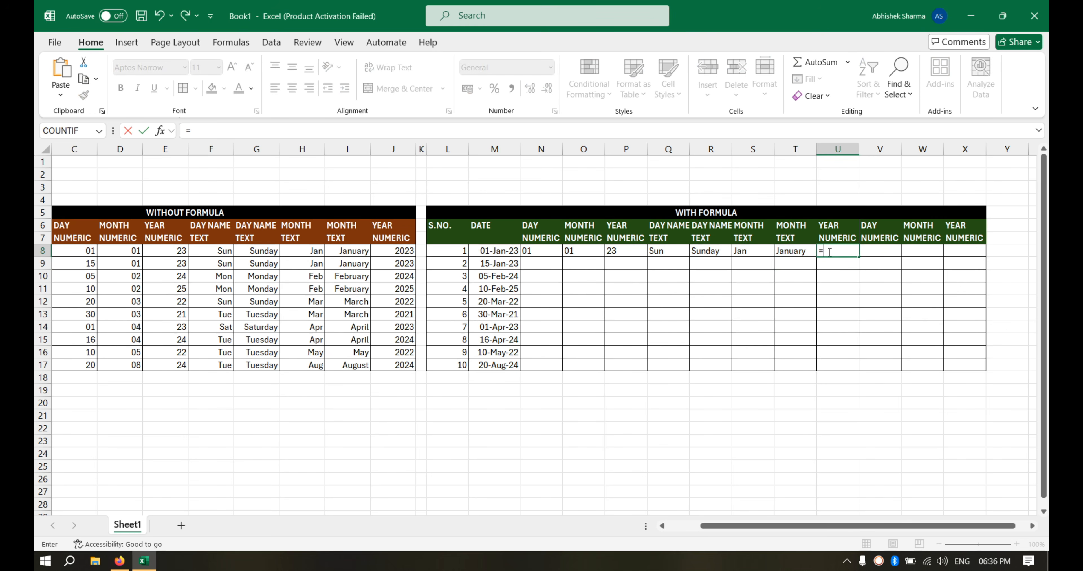
{"action": "type", "text": "TEXT"}
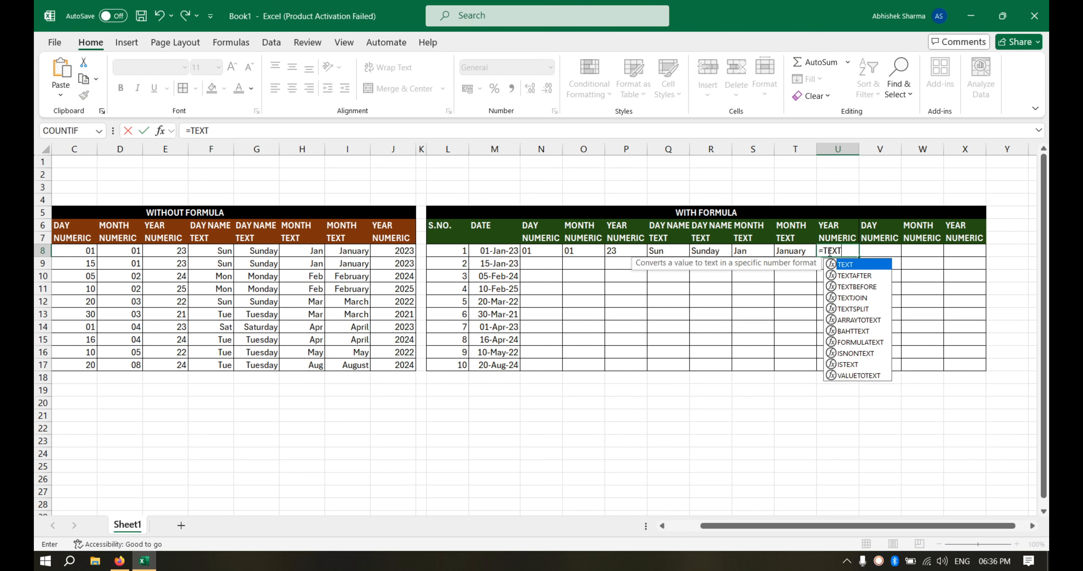
{"action": "type", "text": "("}
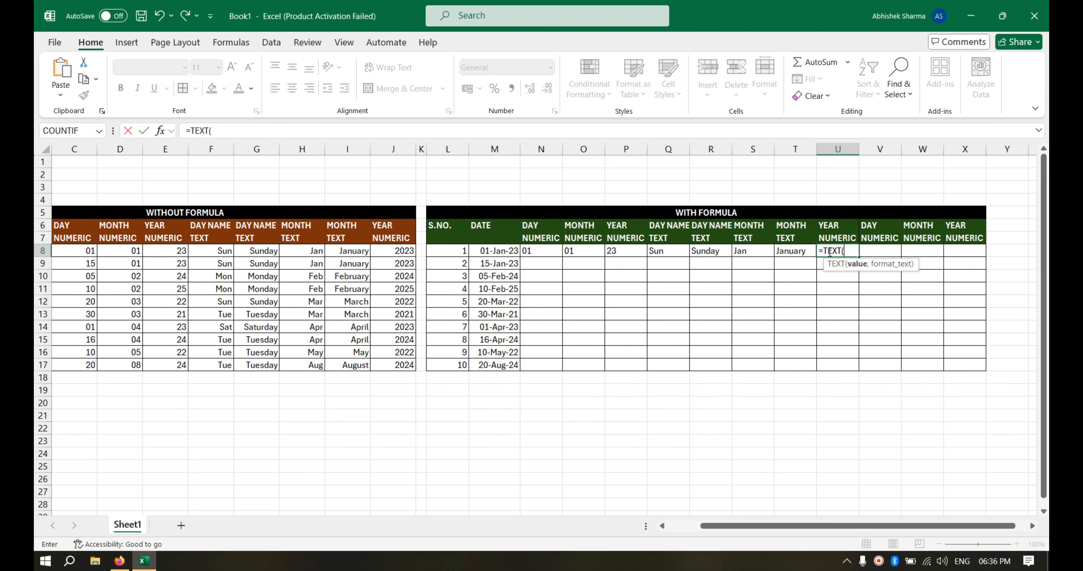
{"action": "left_click", "coordinate": [508, 251]}
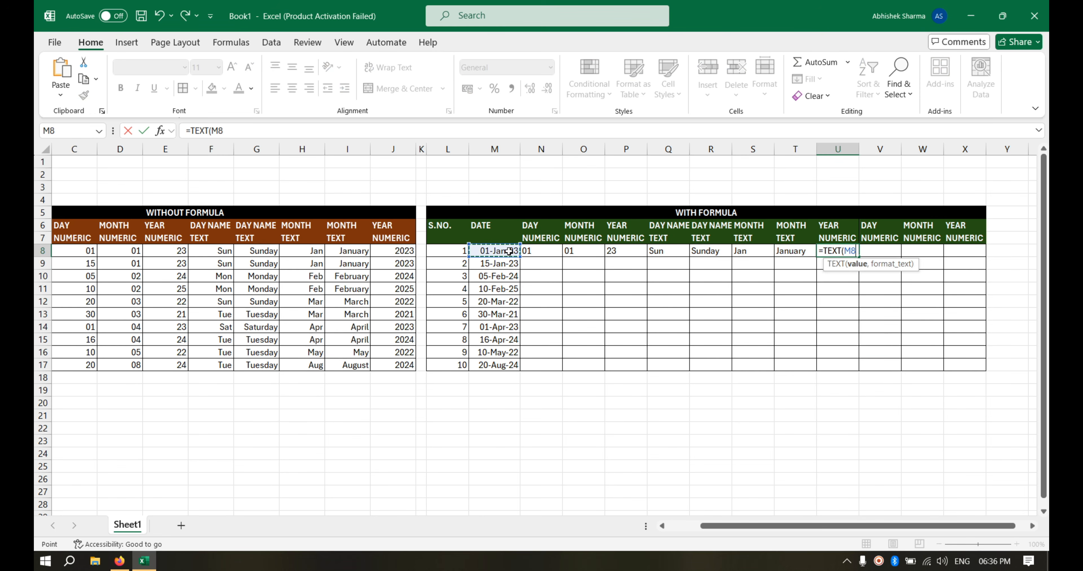
{"action": "type", "text": ",\"YYY"}
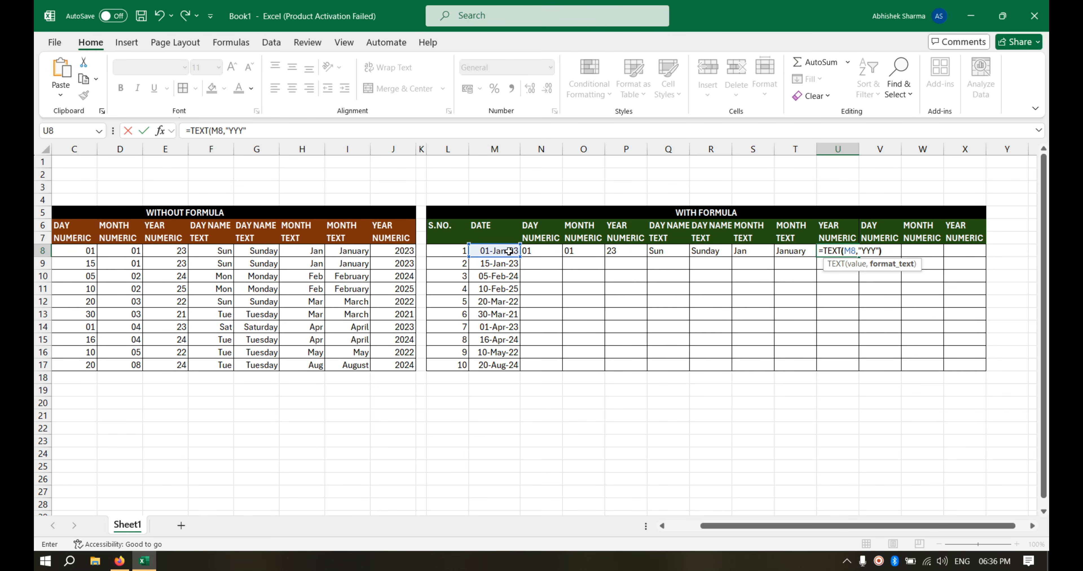
{"action": "type", "text": "\")"}
{"action": "key", "text": "Return"}
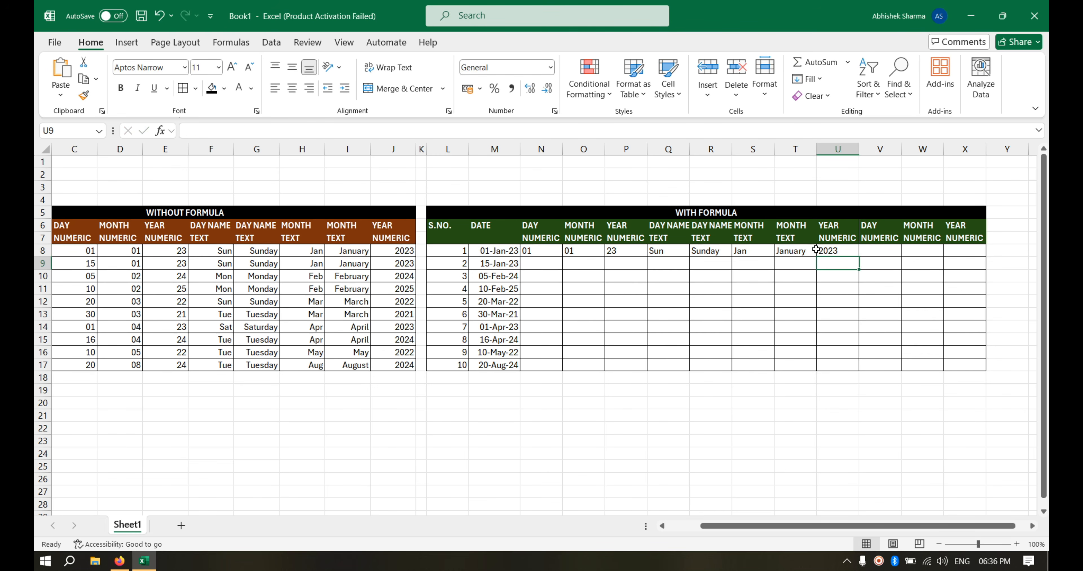
Enter the formula =DAY(M8) in V8 under the second DAY NUMERIC heading of the WITH FORMULA table.
{"action": "left_click", "coordinate": [874, 250]}
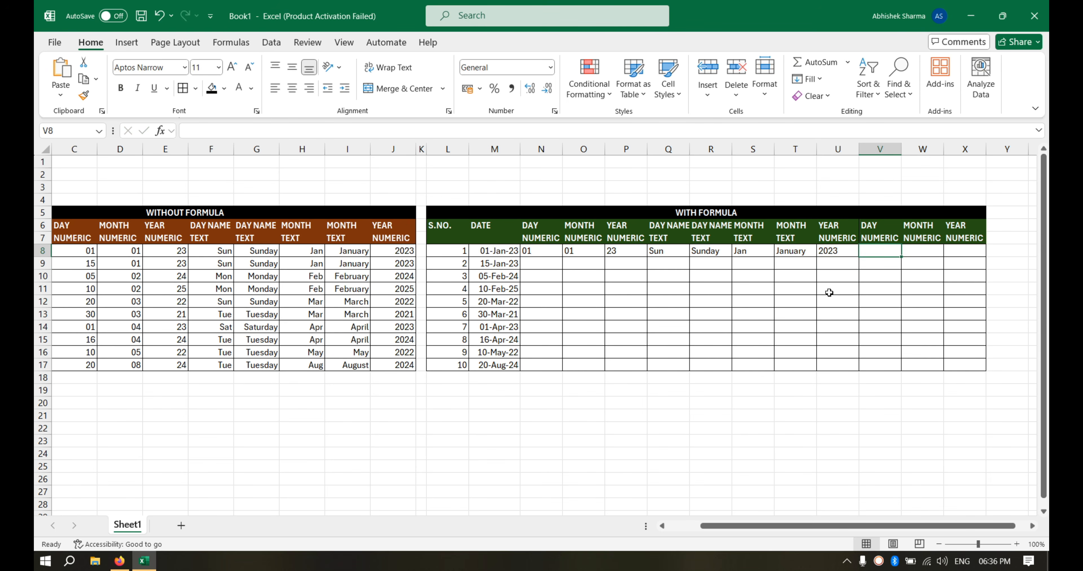
{"action": "type", "text": "=DAY"}
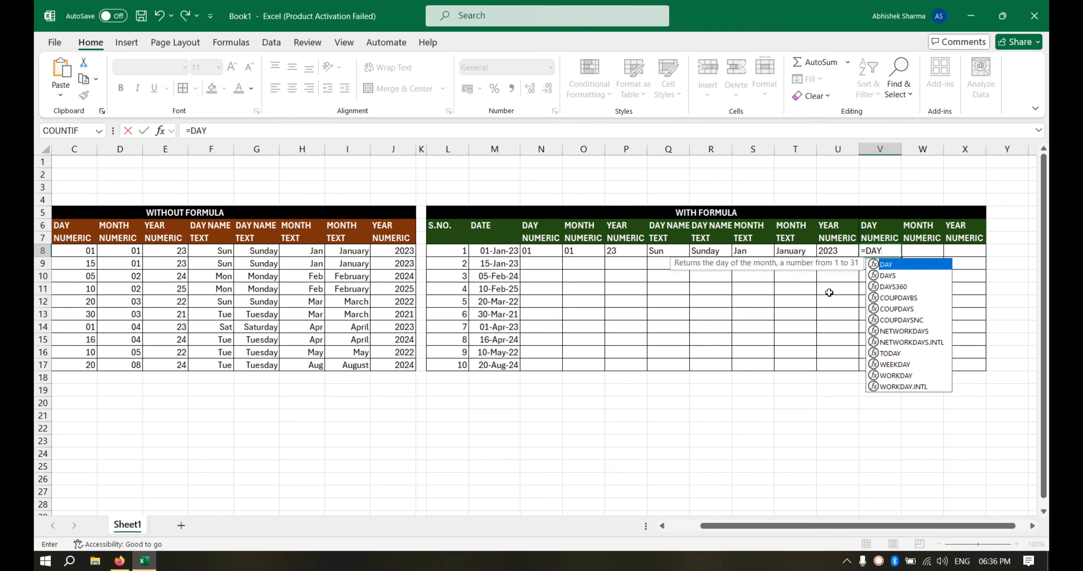
{"action": "type", "text": "("}
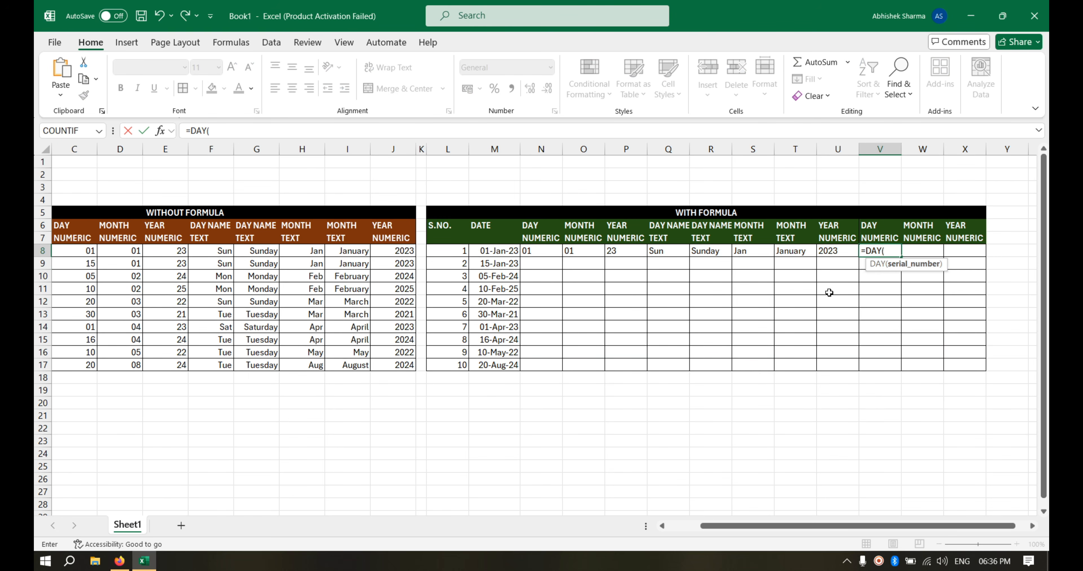
{"action": "left_click", "coordinate": [482, 253]}
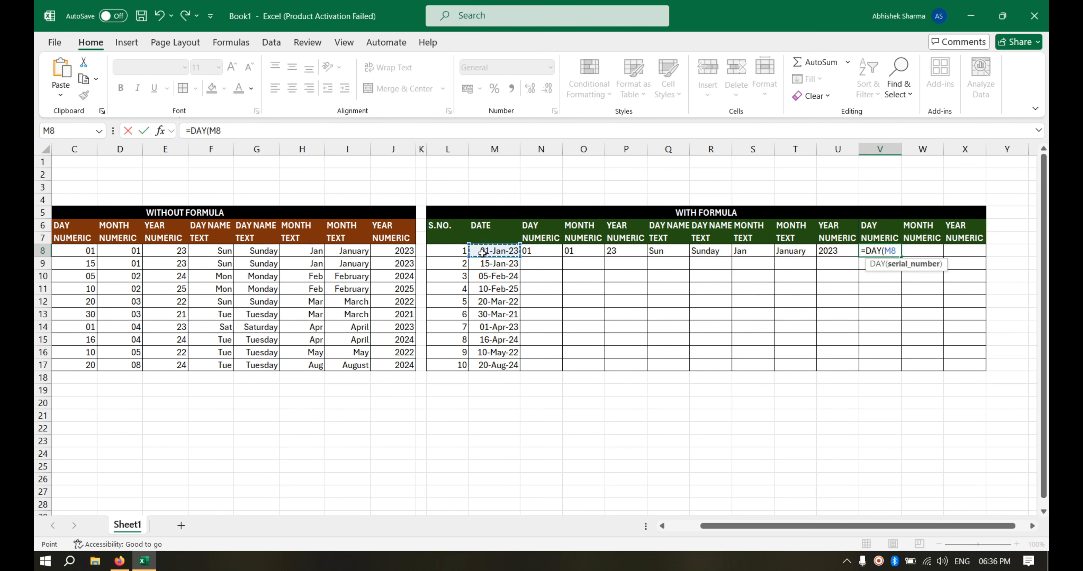
{"action": "type", "text": ")"}
{"action": "key", "text": "Return"}
Enter the formula =MONTH(M8) in W8 under the second MONTH NUMERIC heading of the WITH FORMULA table.
{"action": "key", "text": "Right"}
{"action": "key", "text": "Up"}
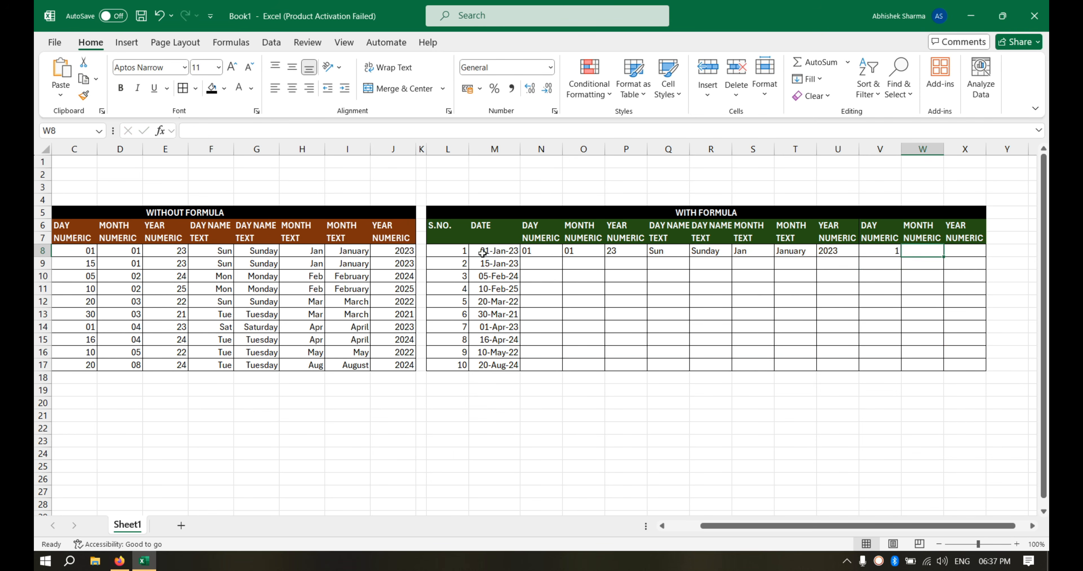
{"action": "type", "text": "=MONTH"}
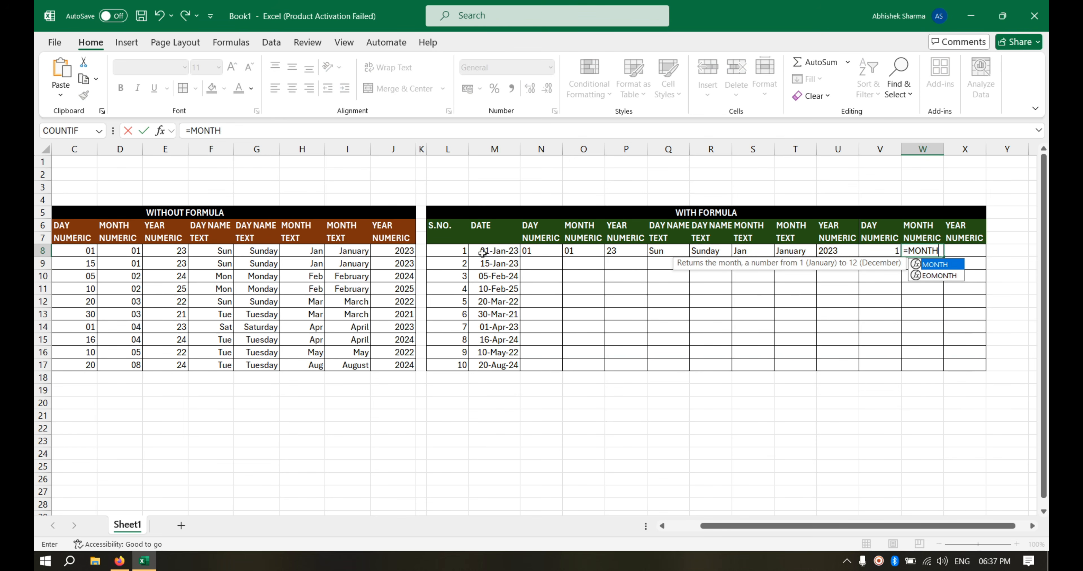
{"action": "type", "text": "("}
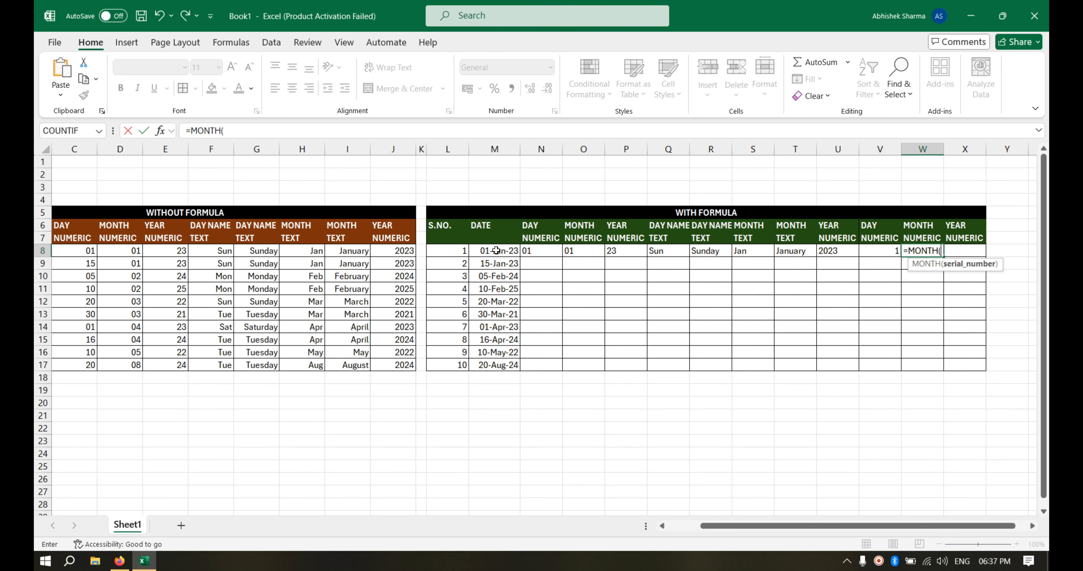
{"action": "left_click", "coordinate": [496, 251]}
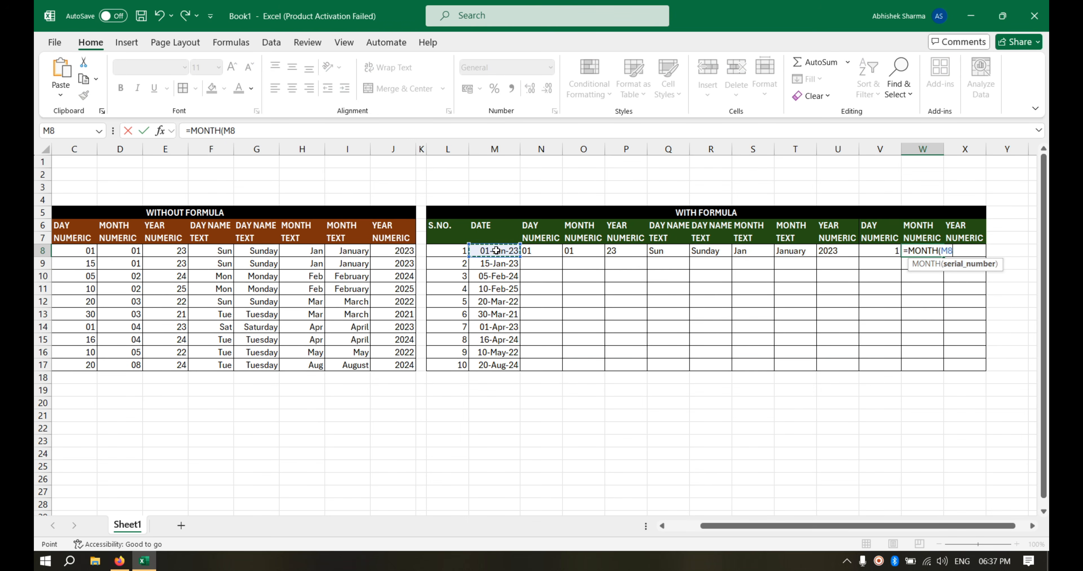
{"action": "type", "text": ")"}
{"action": "key", "text": "Return"}
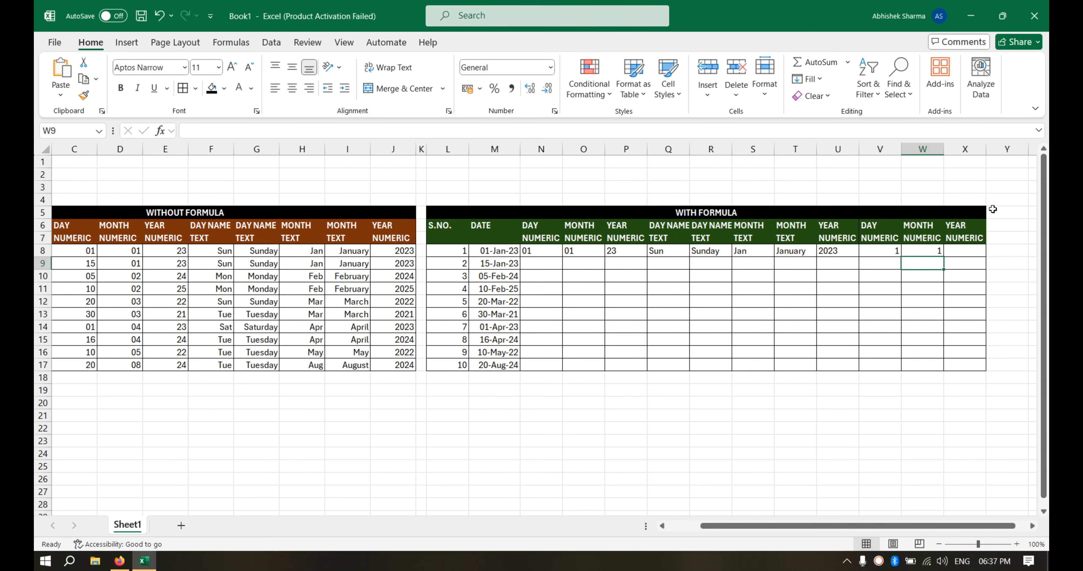
Enter the formula =YEAR(M8) in X8 under the last YEAR NUMERIC heading of the WITH FORMULA table.
{"action": "left_click", "coordinate": [967, 254]}
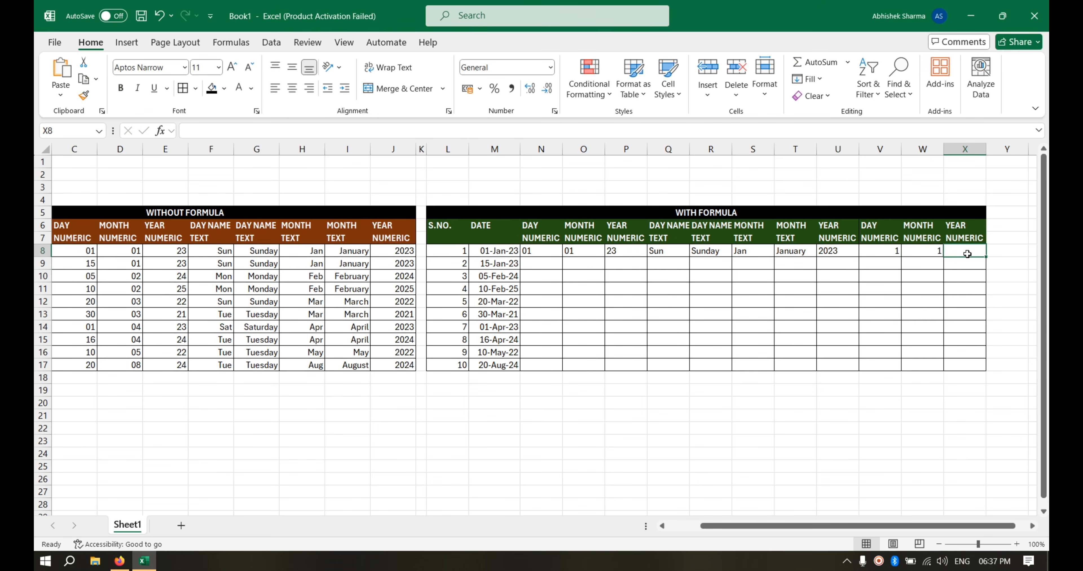
{"action": "type", "text": "=YE"}
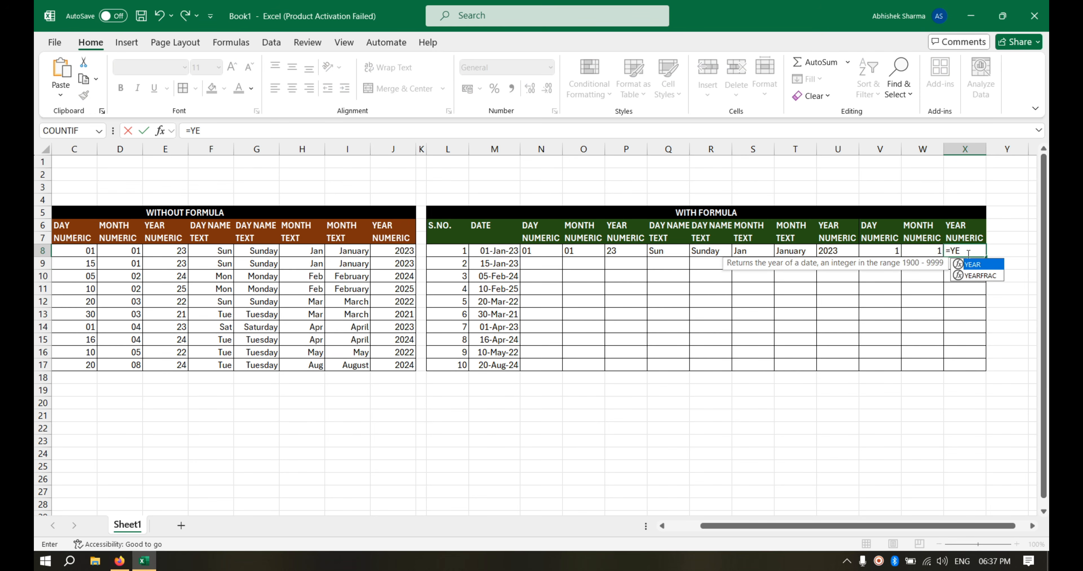
{"action": "type", "text": "AR("}
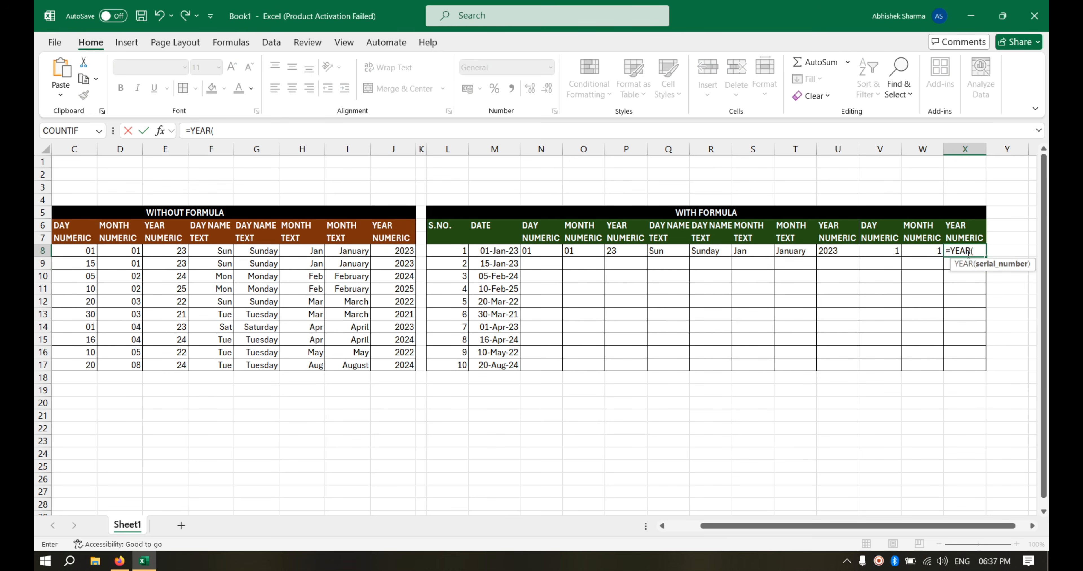
{"action": "left_click", "coordinate": [503, 252]}
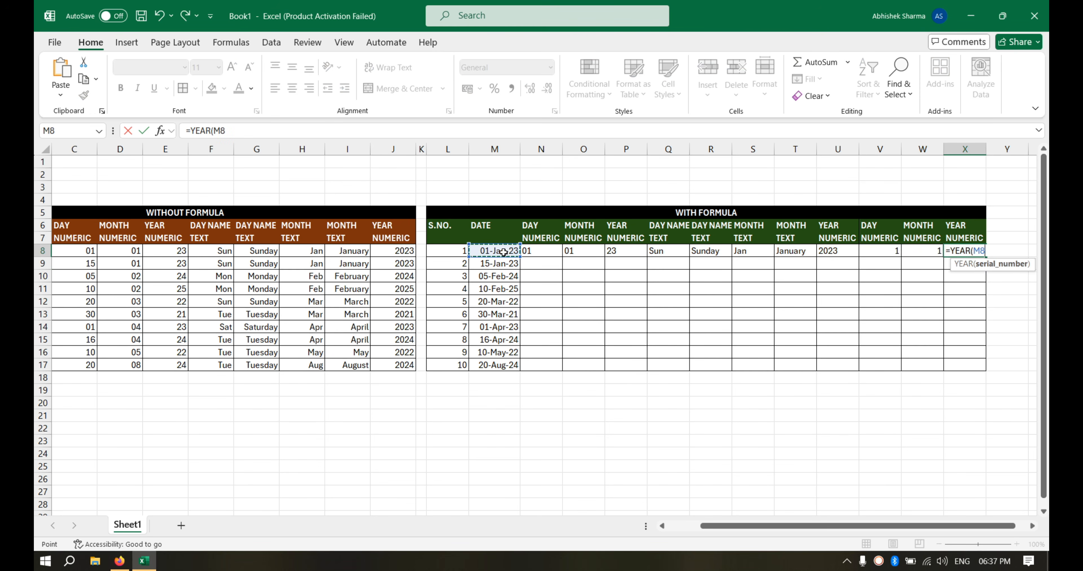
{"action": "type", "text": ")"}
{"action": "key", "text": "Return"}
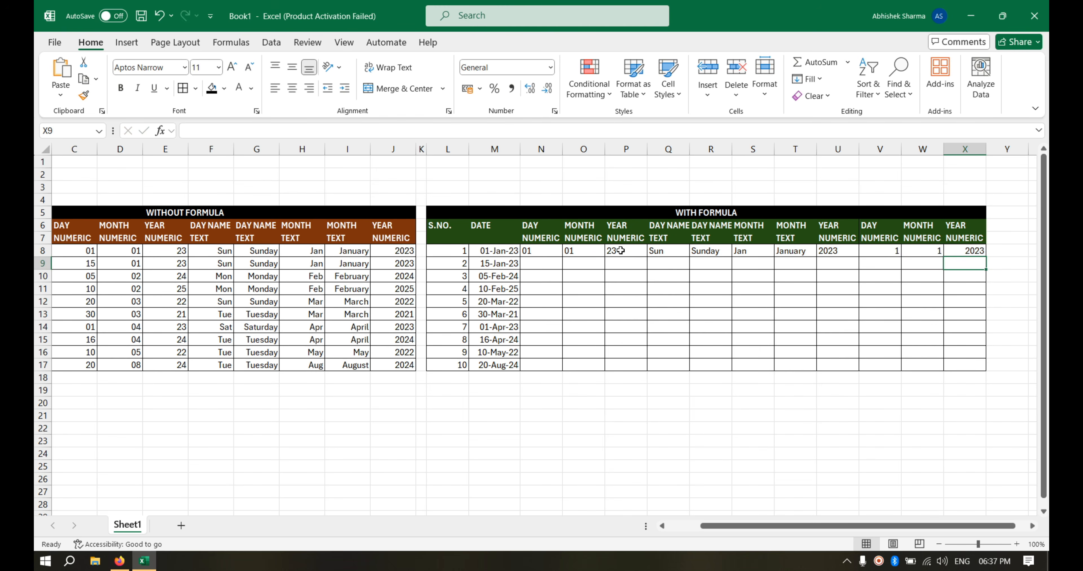
Fill the TEXT formulas in N8:U8 down through row 17 of the WITH FORMULA table.
{"action": "left_click_drag", "start_coordinate": [538, 251], "coordinate": [849, 249]}
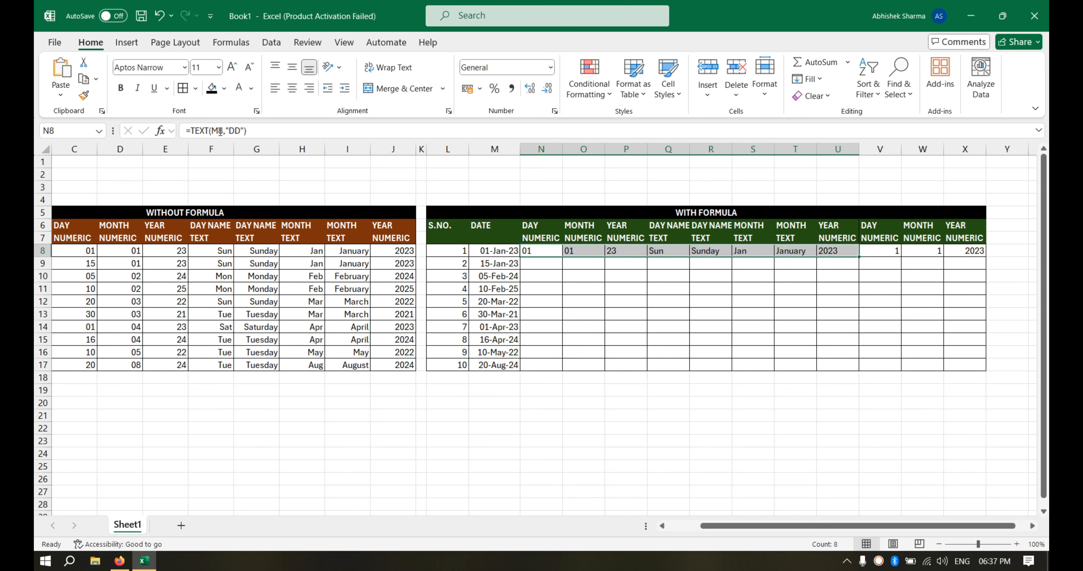
{"action": "left_click_drag", "start_coordinate": [859, 257], "coordinate": [863, 370]}
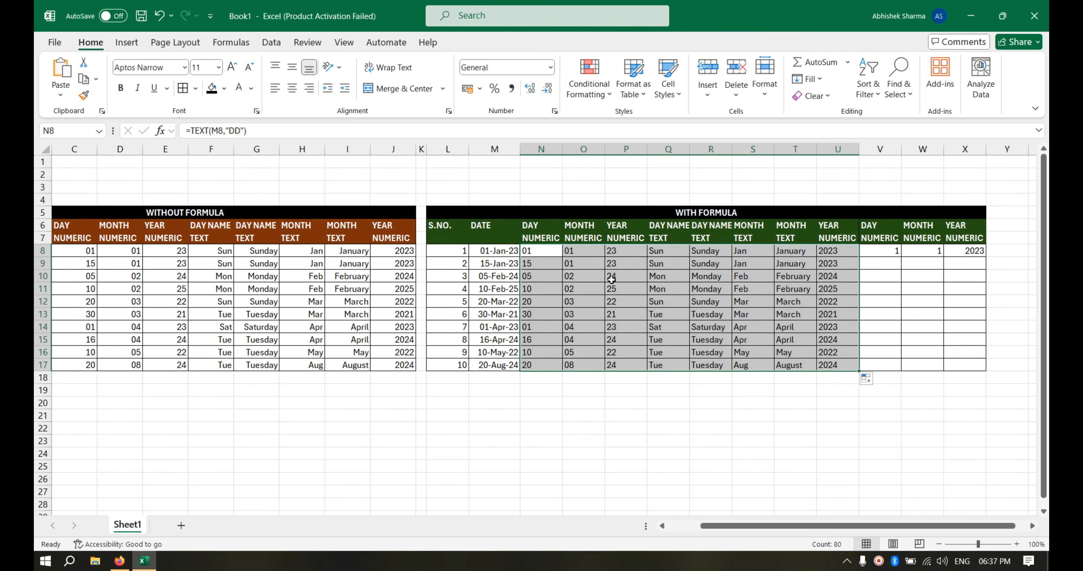
{"action": "left_click", "coordinate": [779, 303]}
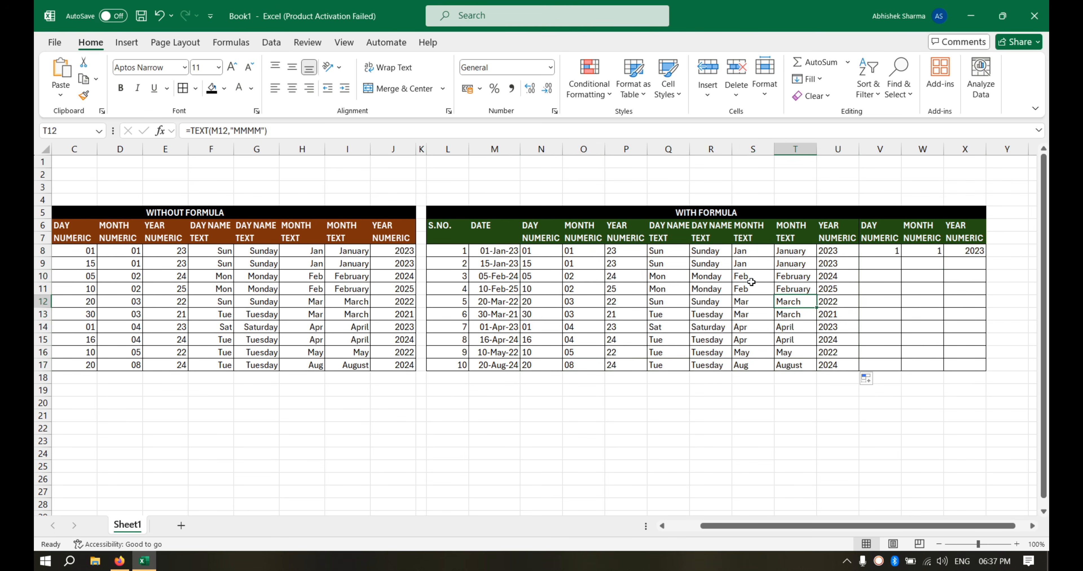
Fill the DAY, MONTH and YEAR formulas in V8:X8 down through row 17 of the WITH FORMULA table.
{"action": "left_click", "coordinate": [869, 250]}
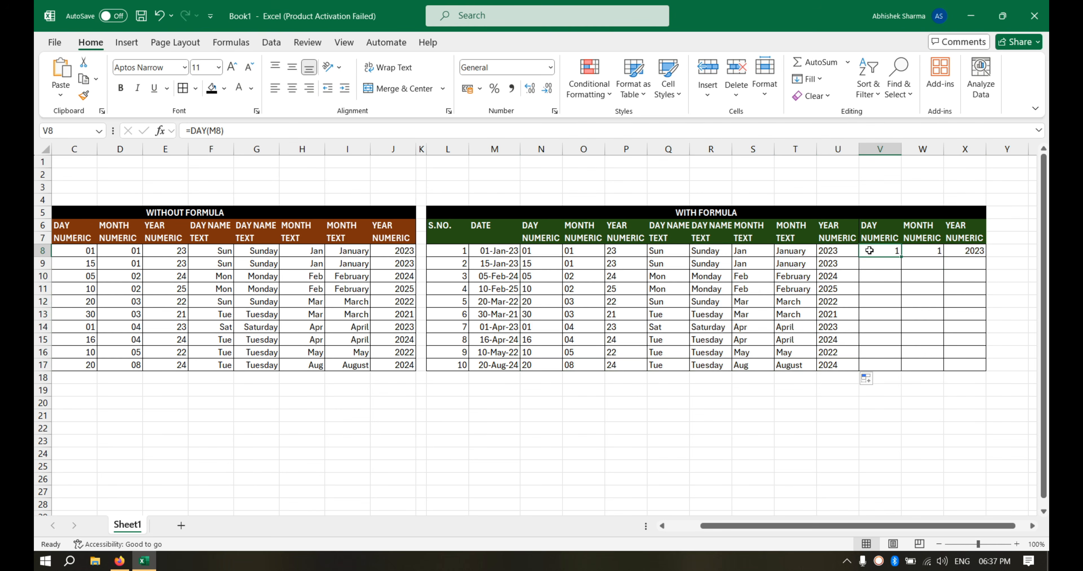
{"action": "key", "text": "Right"}
{"action": "key", "text": "Right"}
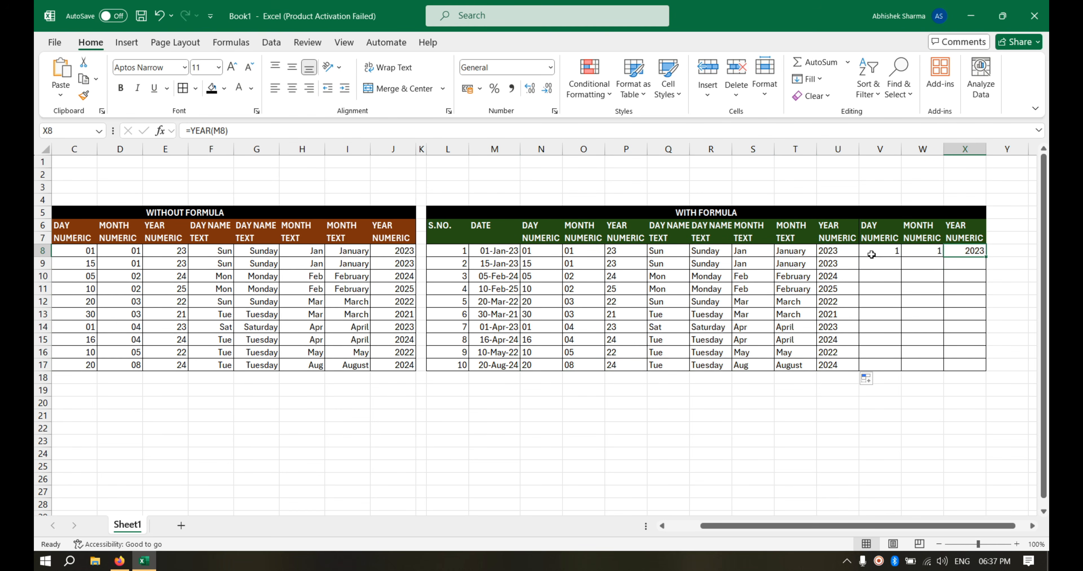
{"action": "left_click_drag", "start_coordinate": [871, 255], "coordinate": [956, 248]}
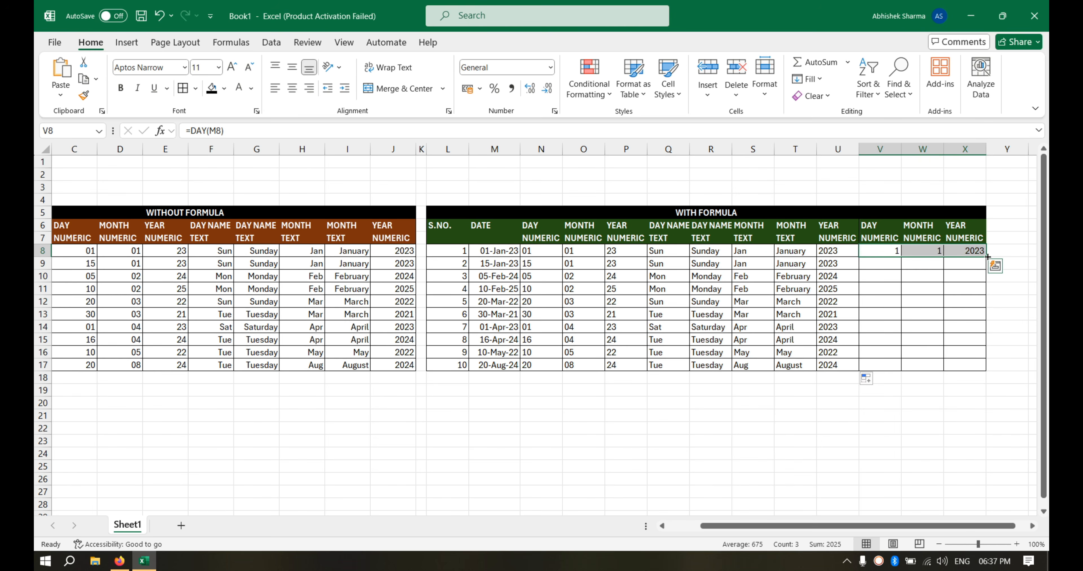
{"action": "left_click_drag", "start_coordinate": [987, 256], "coordinate": [986, 369]}
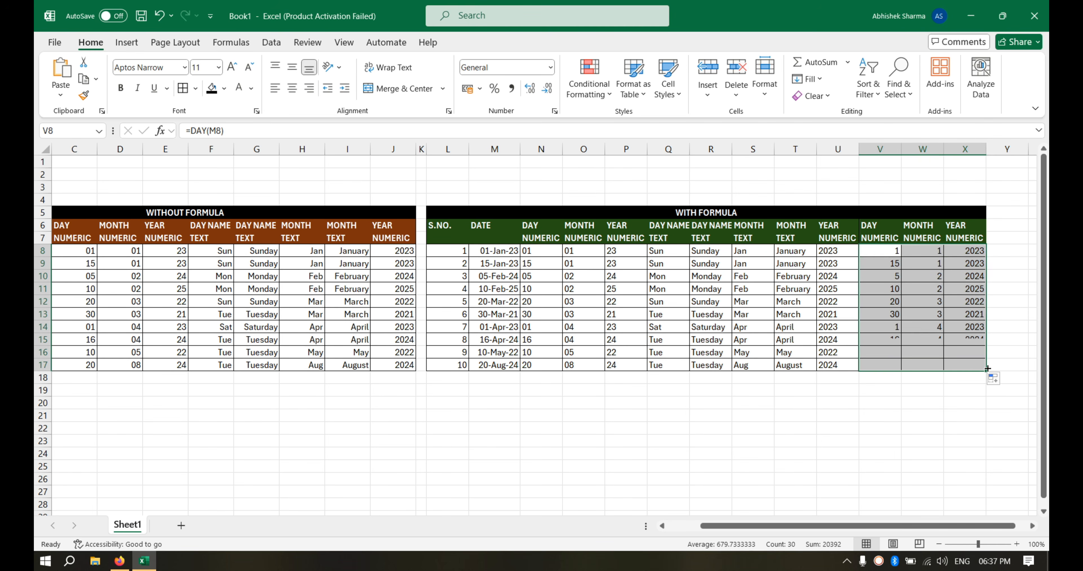
{"action": "left_click", "coordinate": [474, 251]}
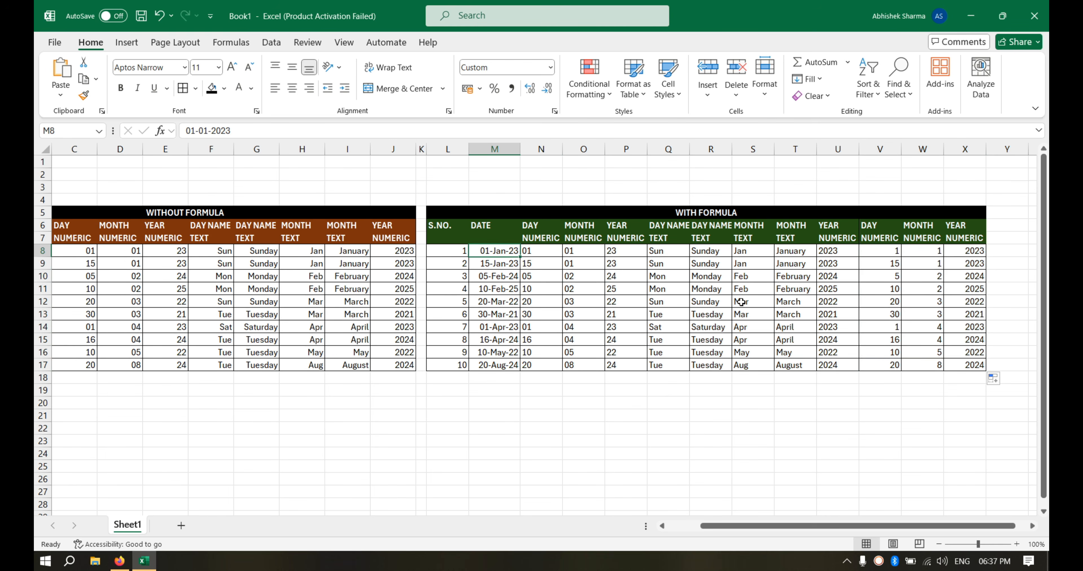
{"action": "left_click", "coordinate": [668, 401]}
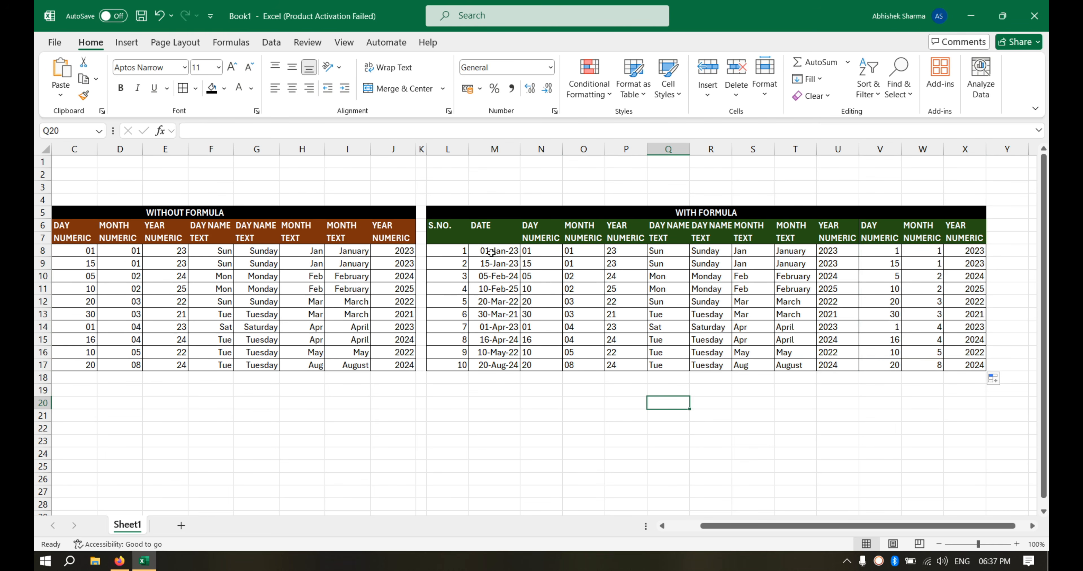
Review the dates and formula results across the WITH FORMULA table, checking sample TEXT and MONTH cells.
{"action": "left_click_drag", "start_coordinate": [491, 252], "coordinate": [504, 338]}
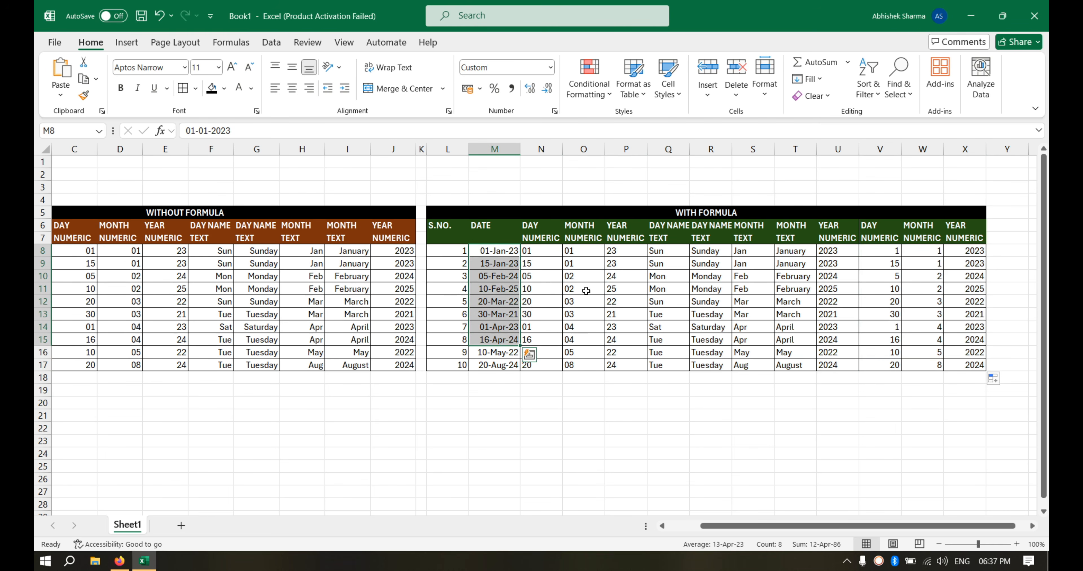
{"action": "left_click", "coordinate": [560, 291]}
{"action": "left_click", "coordinate": [607, 289]}
{"action": "left_click", "coordinate": [709, 286]}
{"action": "left_click", "coordinate": [795, 287]}
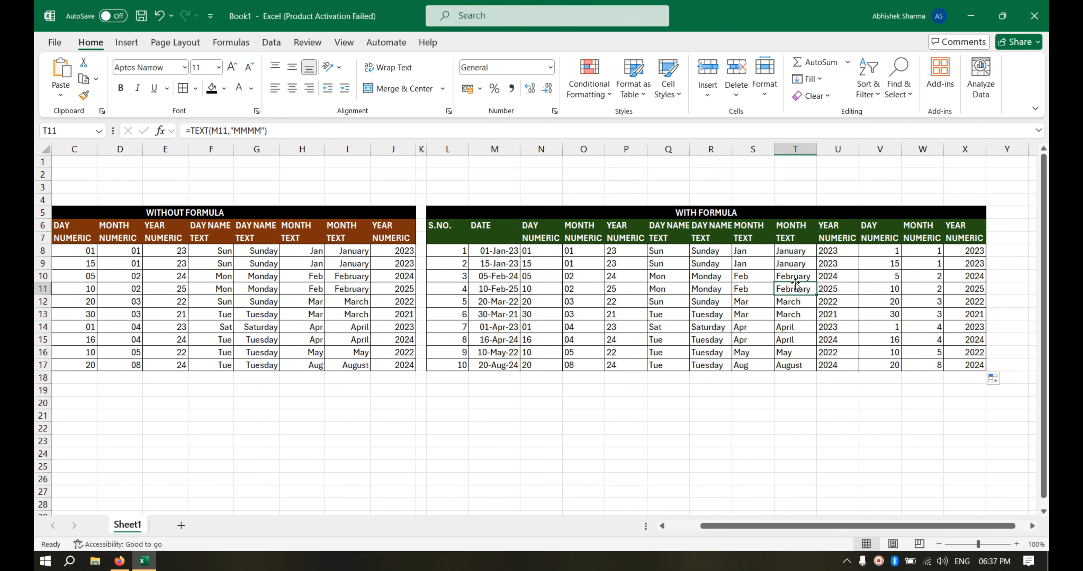
{"action": "left_click", "coordinate": [872, 271]}
{"action": "left_click", "coordinate": [926, 271]}
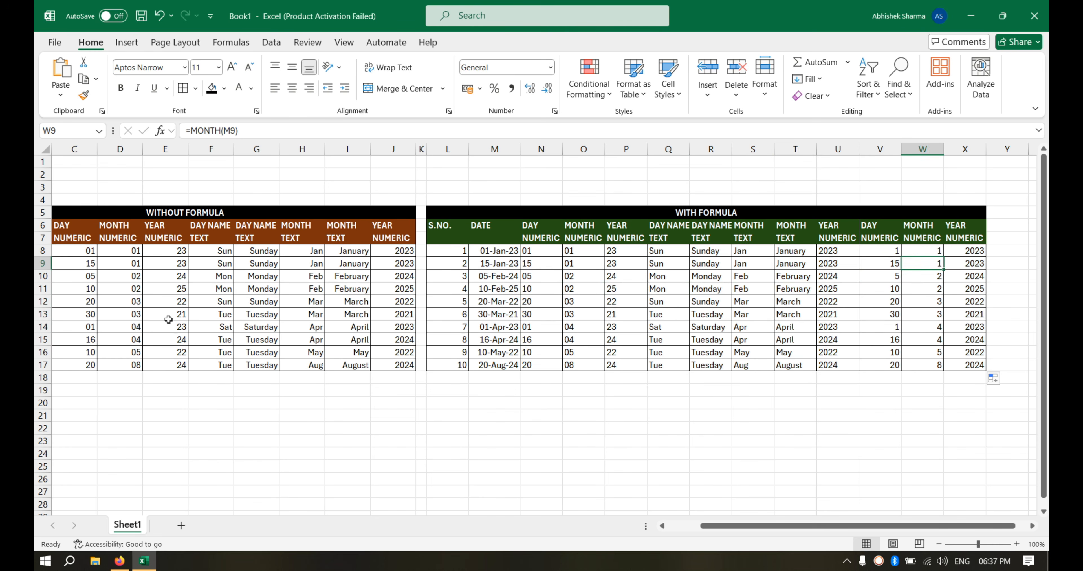
Review the linked, custom-formatted date cells in the WITHOUT FORMULA table and compare both tables.
{"action": "left_click", "coordinate": [191, 289]}
{"action": "left_click", "coordinate": [132, 285]}
{"action": "left_click", "coordinate": [262, 260]}
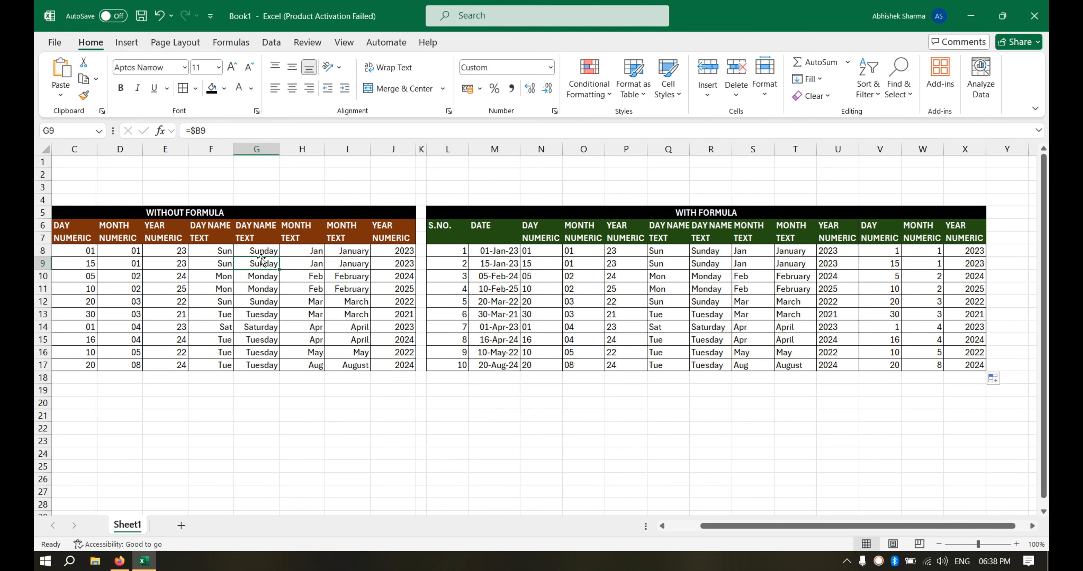
{"action": "left_click", "coordinate": [299, 315]}
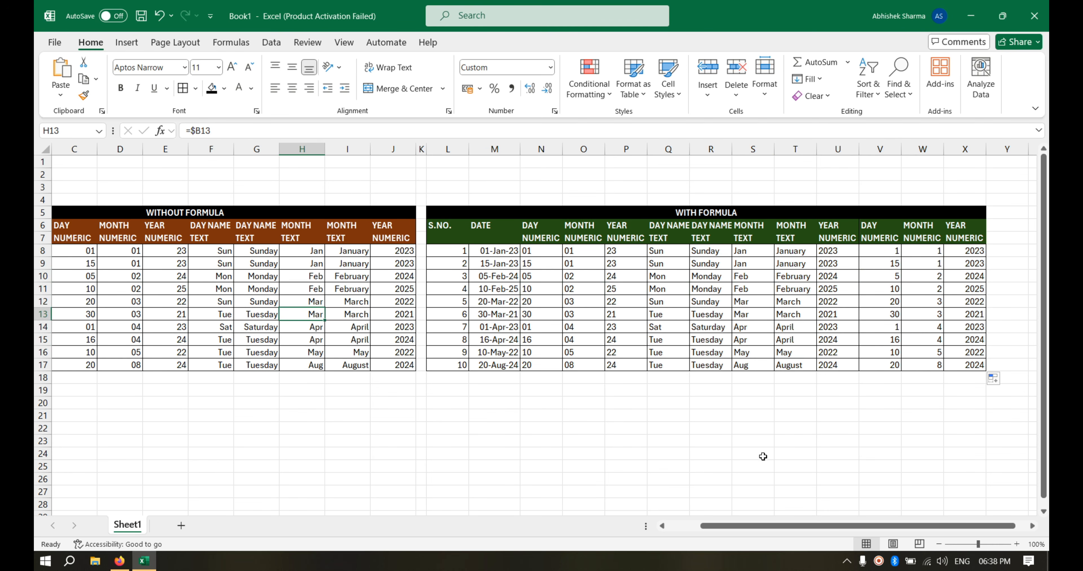
{"action": "left_click", "coordinate": [242, 389]}
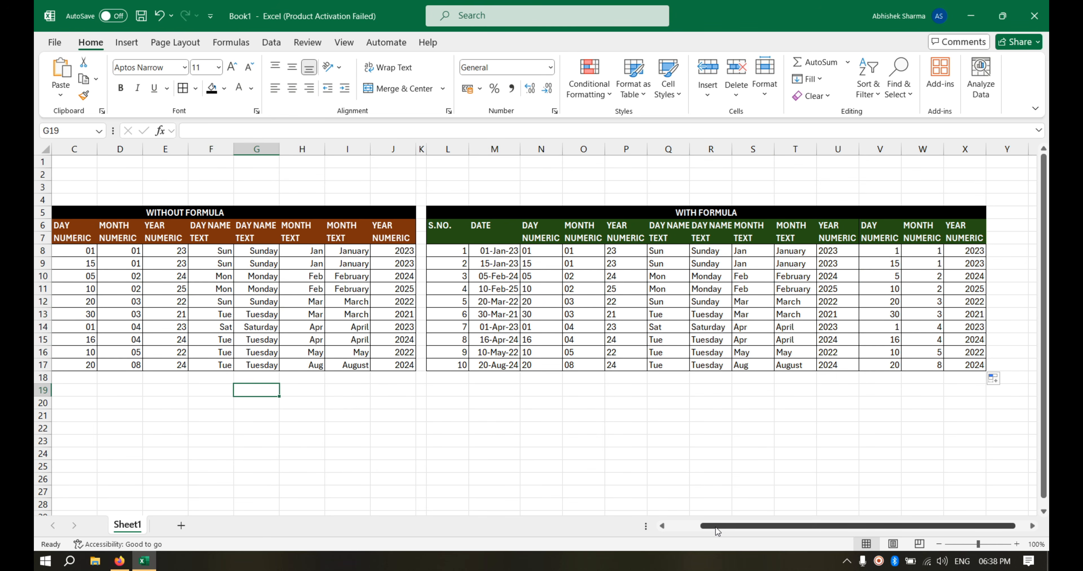
{"action": "left_click_drag", "start_coordinate": [715, 526], "coordinate": [698, 528]}
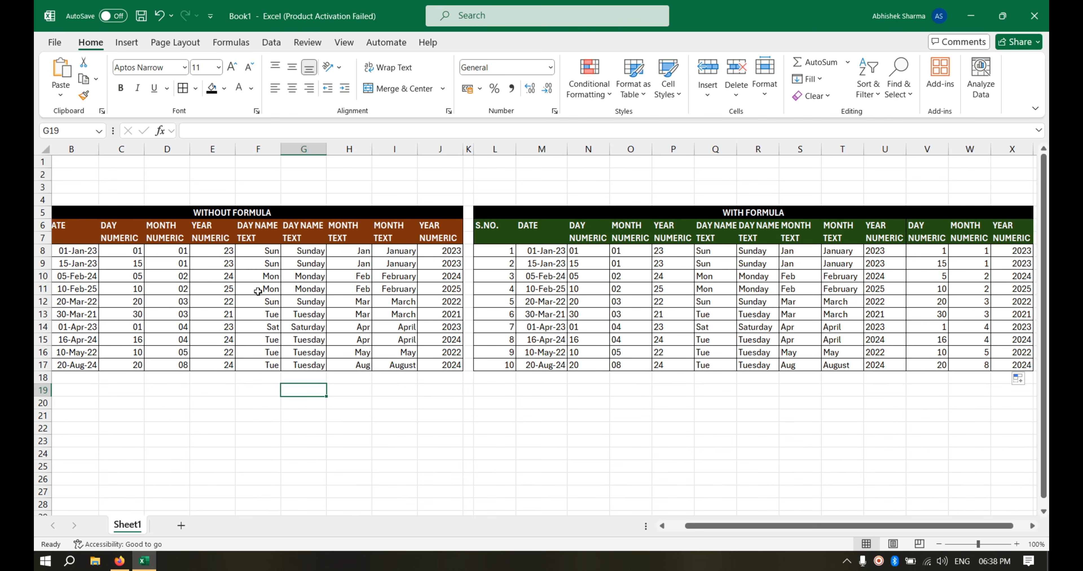
{"action": "left_click", "coordinate": [640, 401]}
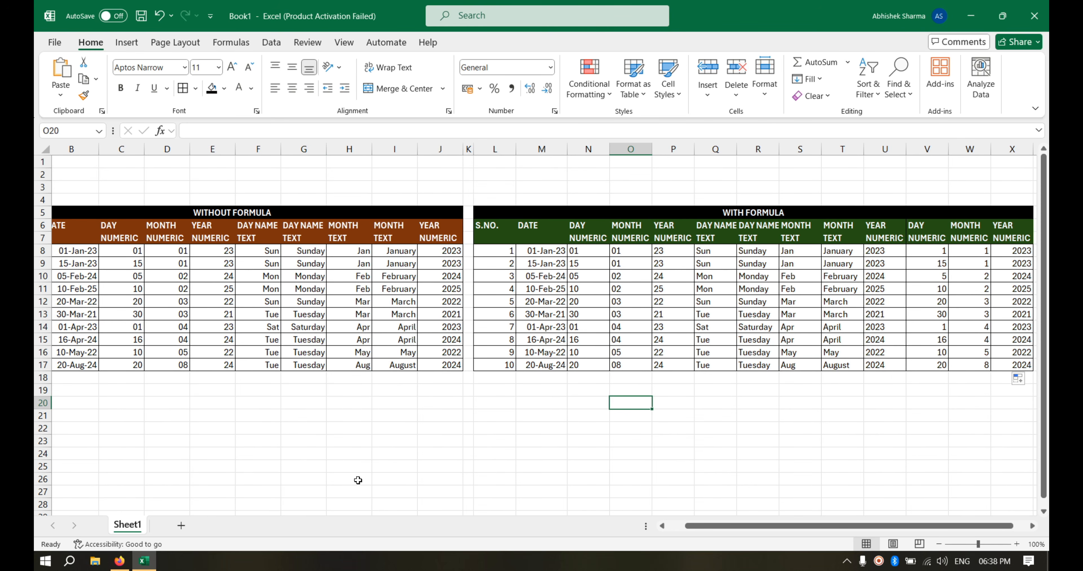
{"action": "left_click", "coordinate": [293, 439]}
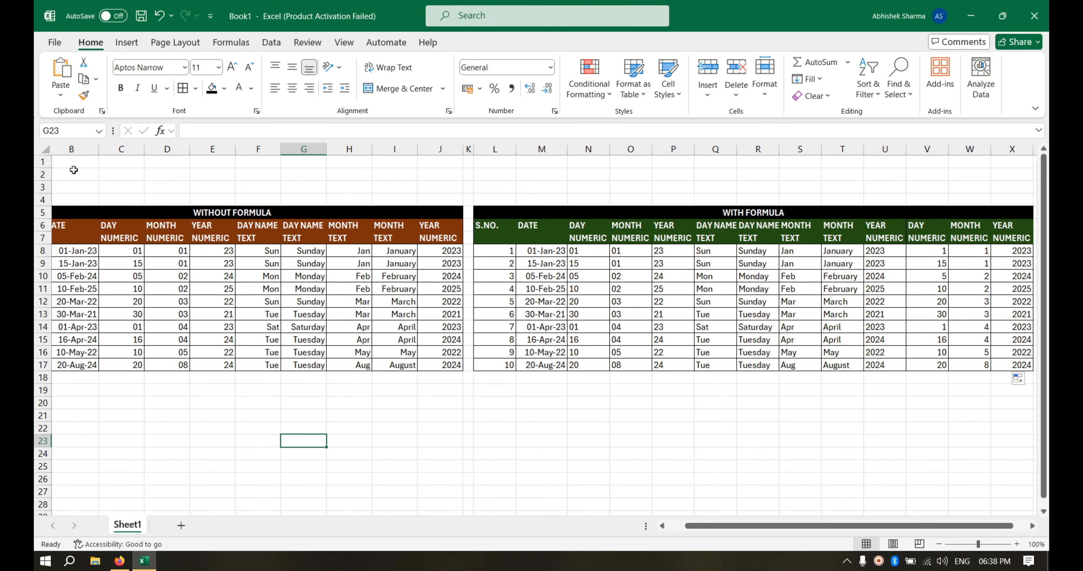
Fill the empty band A2:X3 above both tables with black.
{"action": "left_click_drag", "start_coordinate": [74, 172], "coordinate": [945, 181]}
{"action": "left_click_drag", "start_coordinate": [853, 533], "coordinate": [696, 534]}
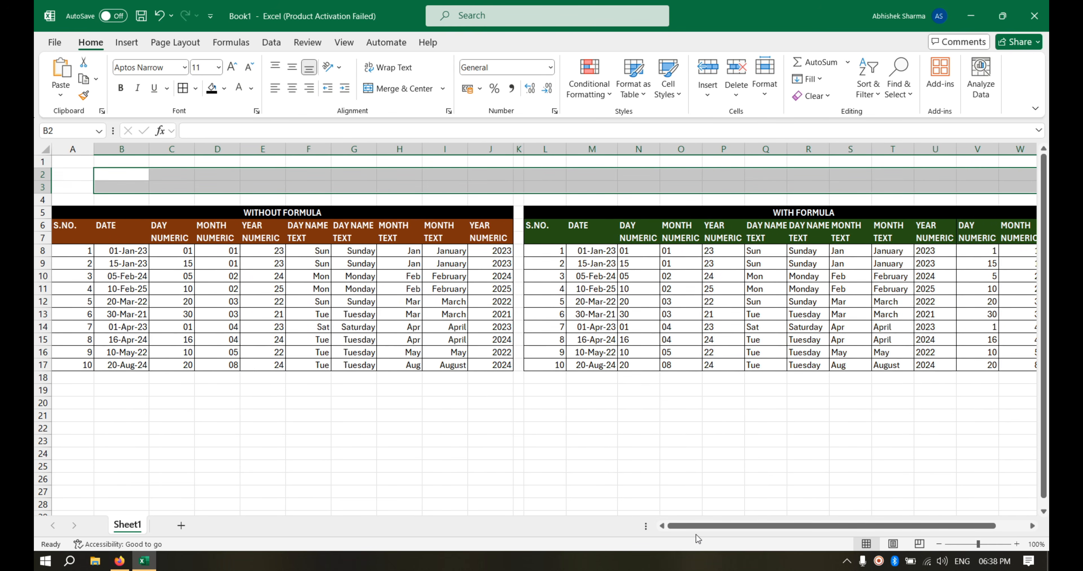
{"action": "left_click", "coordinate": [71, 175]}
{"action": "left_click_drag", "start_coordinate": [72, 176], "coordinate": [963, 187]}
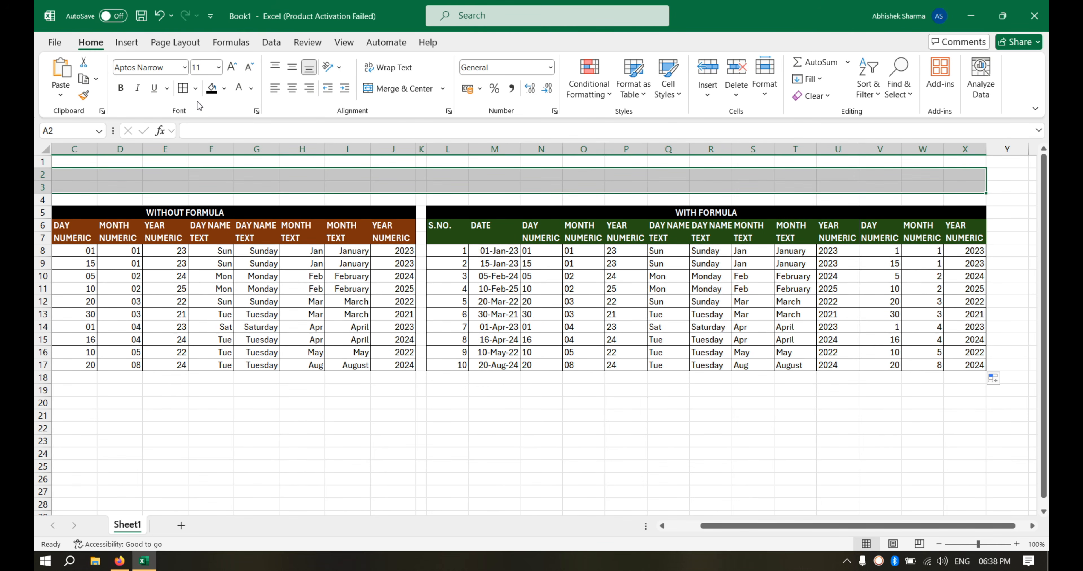
{"action": "left_click", "coordinate": [212, 88]}
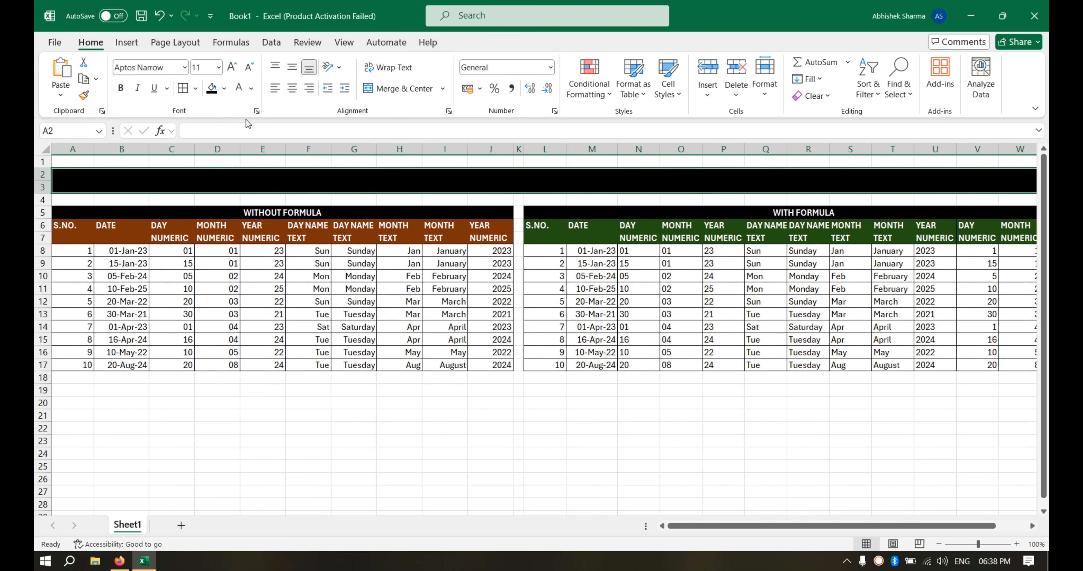
{"action": "left_click", "coordinate": [399, 420]}
{"action": "left_click", "coordinate": [733, 450]}
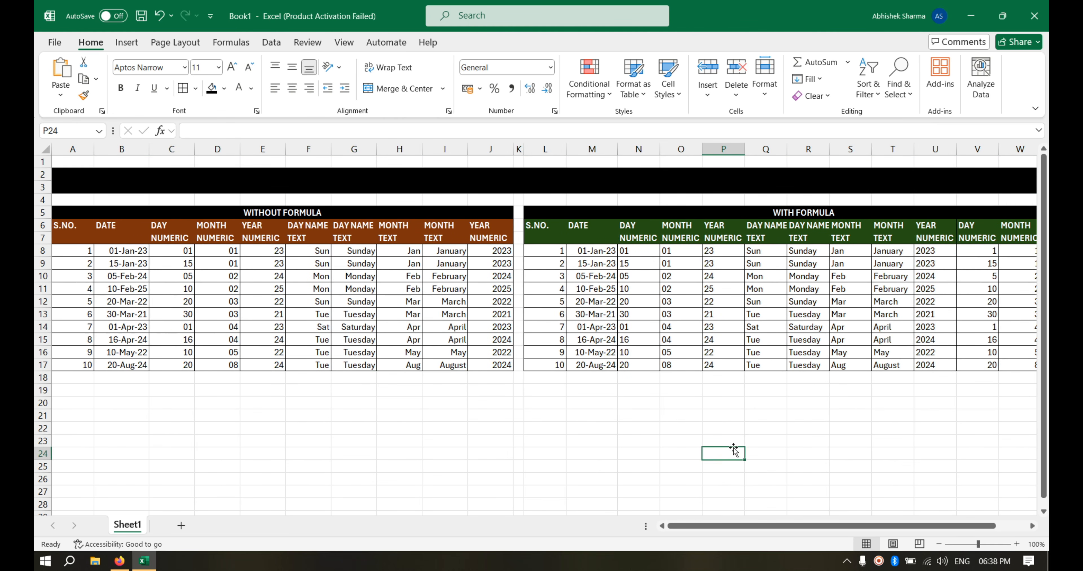
{"action": "left_click", "coordinate": [849, 465]}
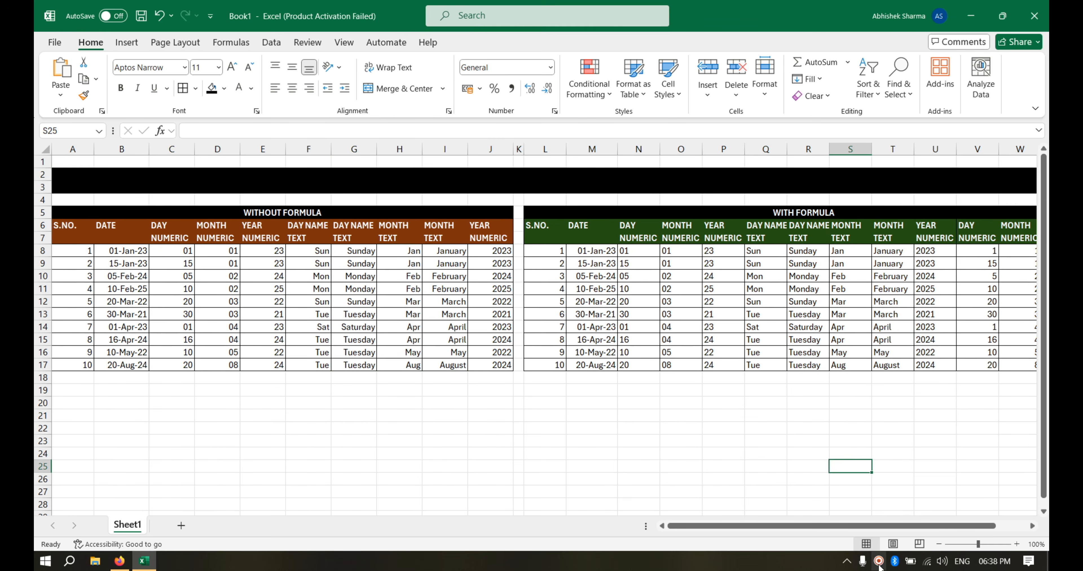